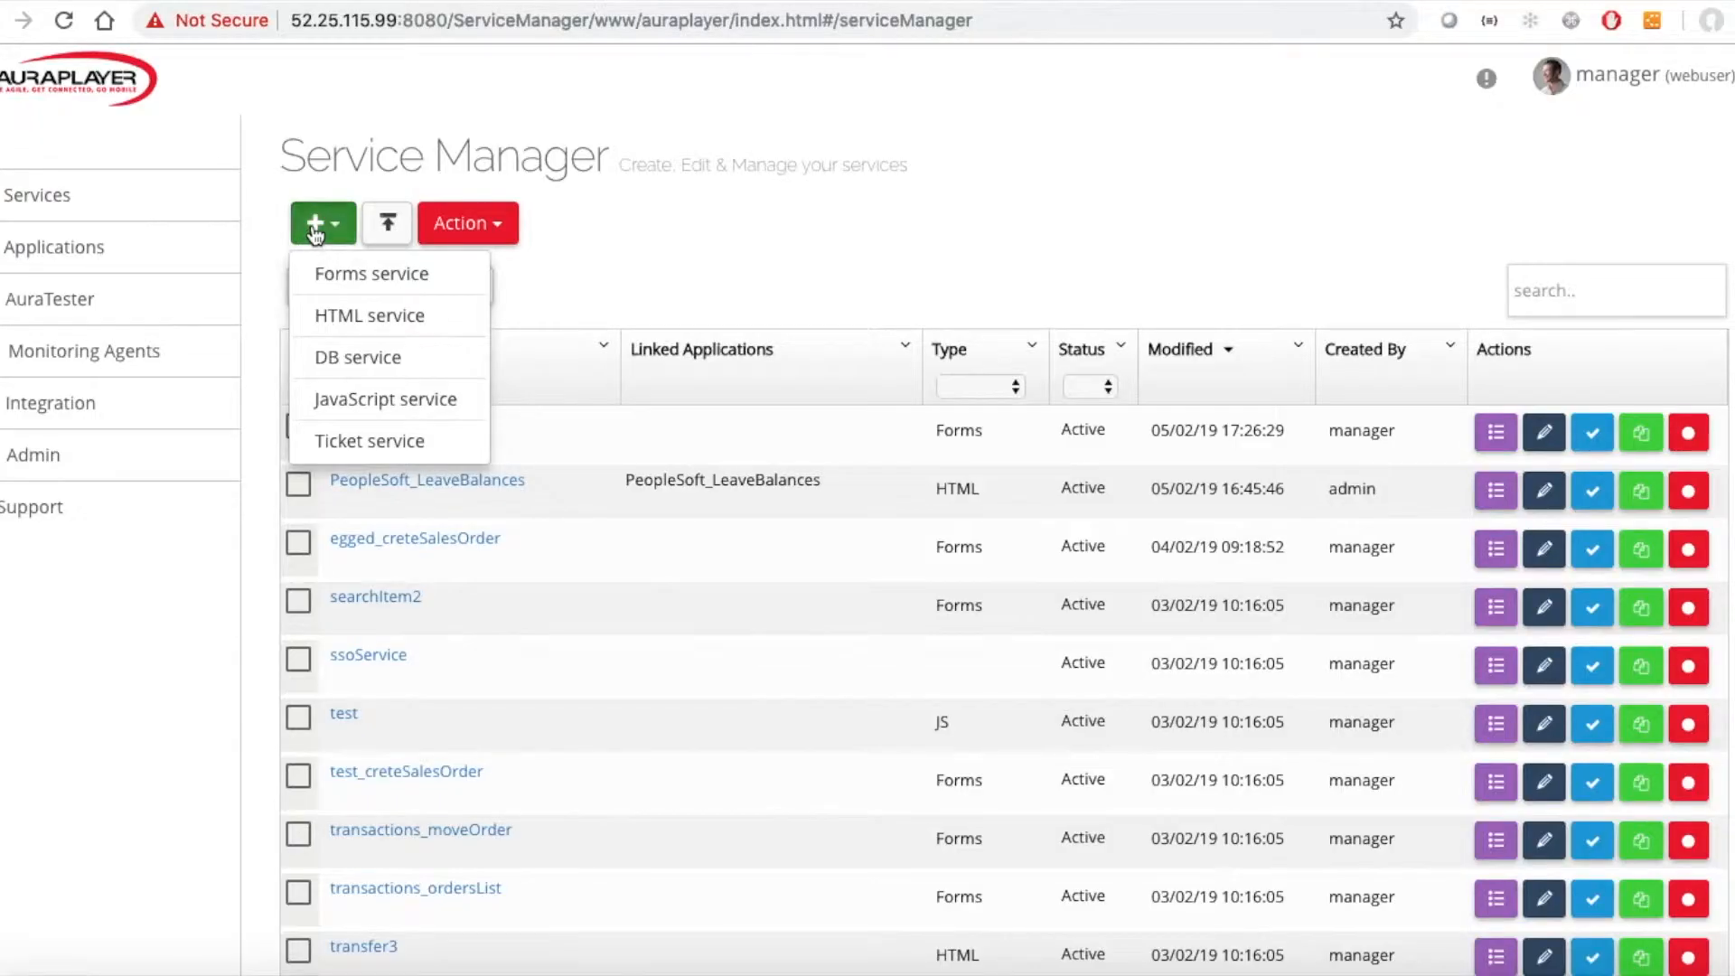
Create a new DB service and name it sampleService.
click(318, 226)
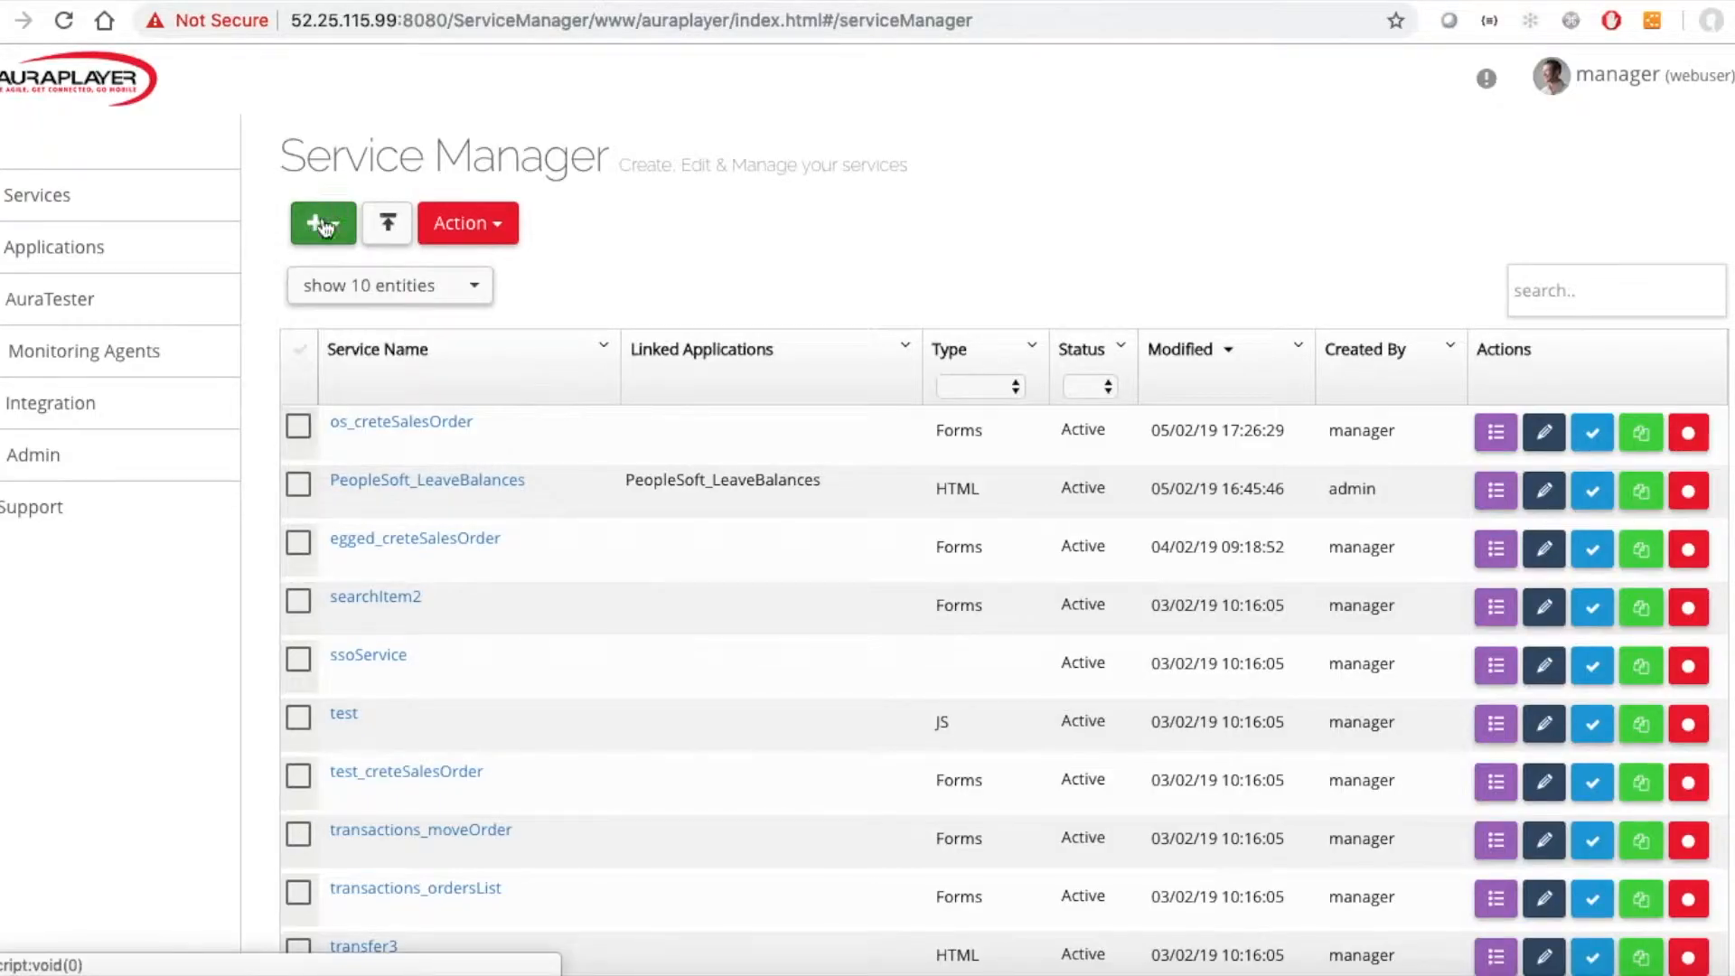
click(318, 226)
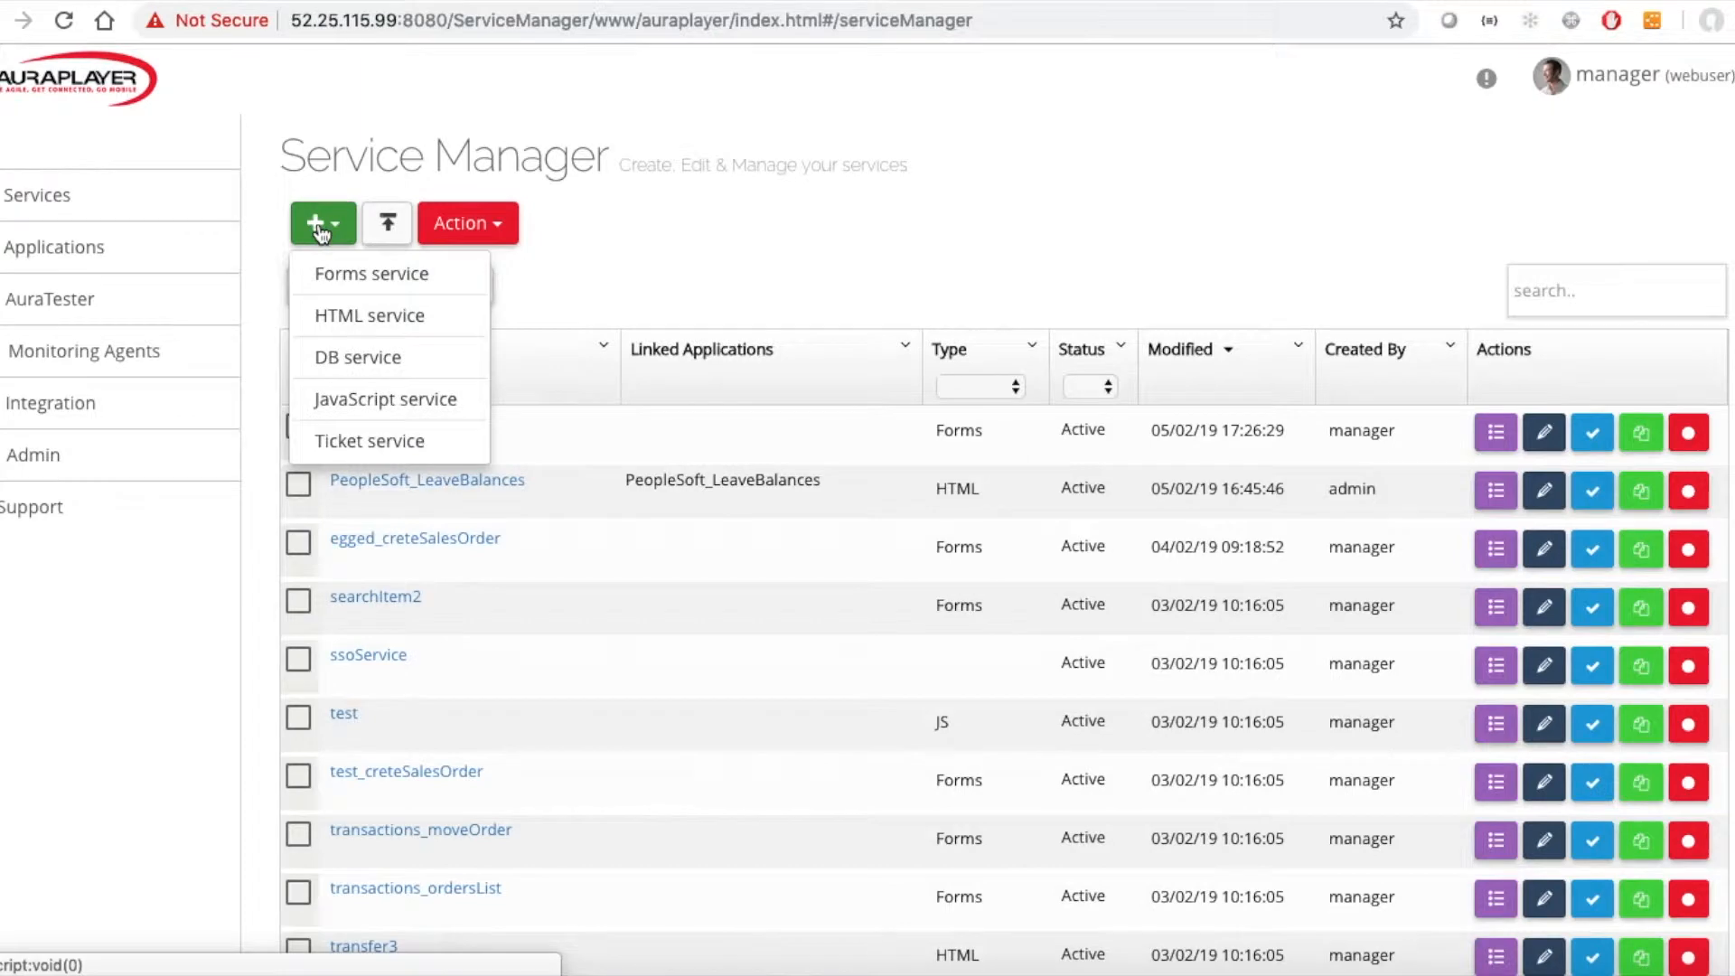
click(351, 361)
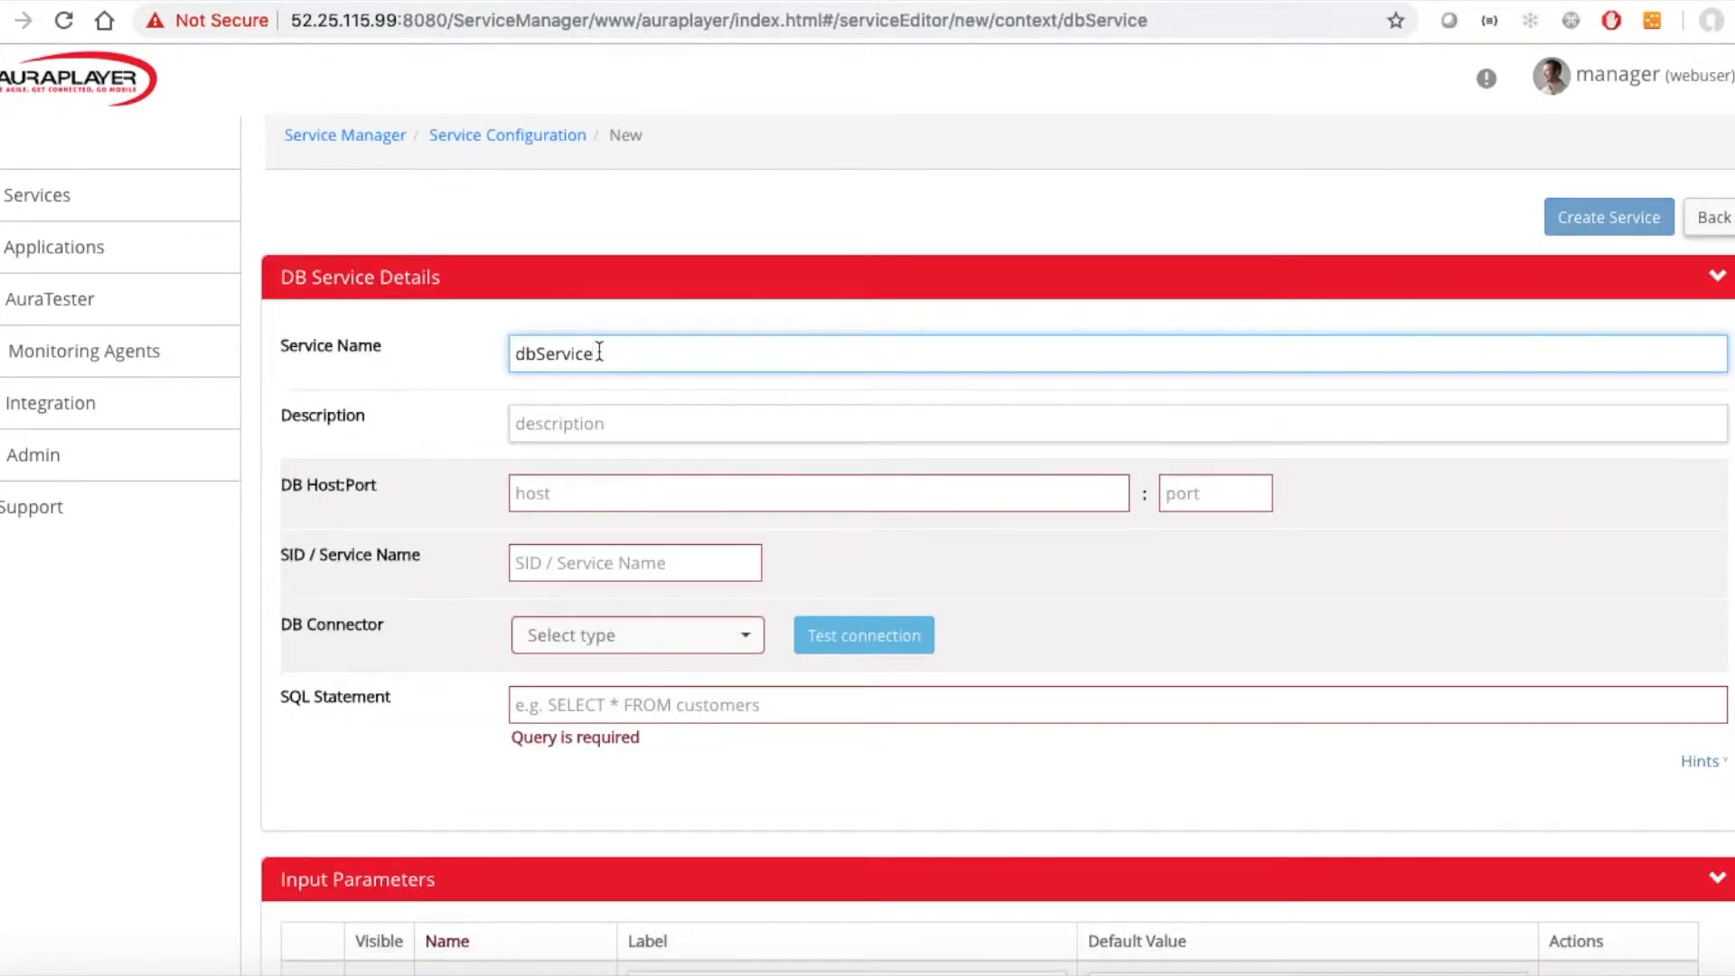
drag(534, 354, 472, 355)
text(sample)
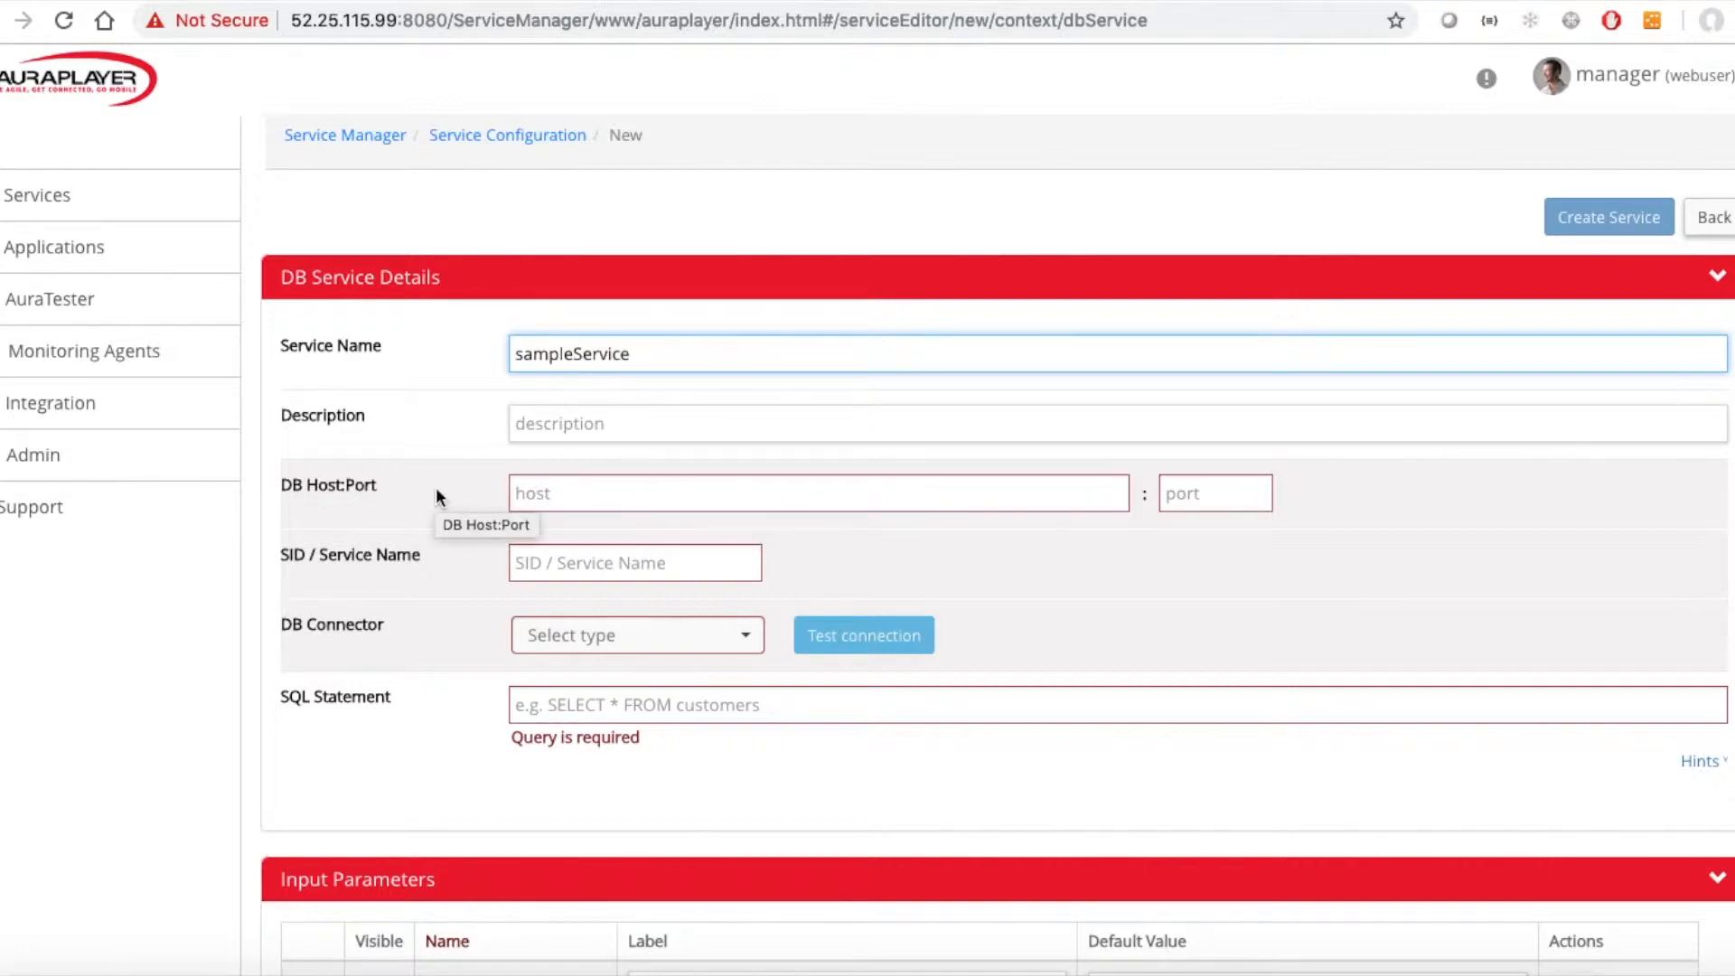
Set the DB host to 52.25.115.99 and the port to 1521.
scroll(403, 424, down, 1)
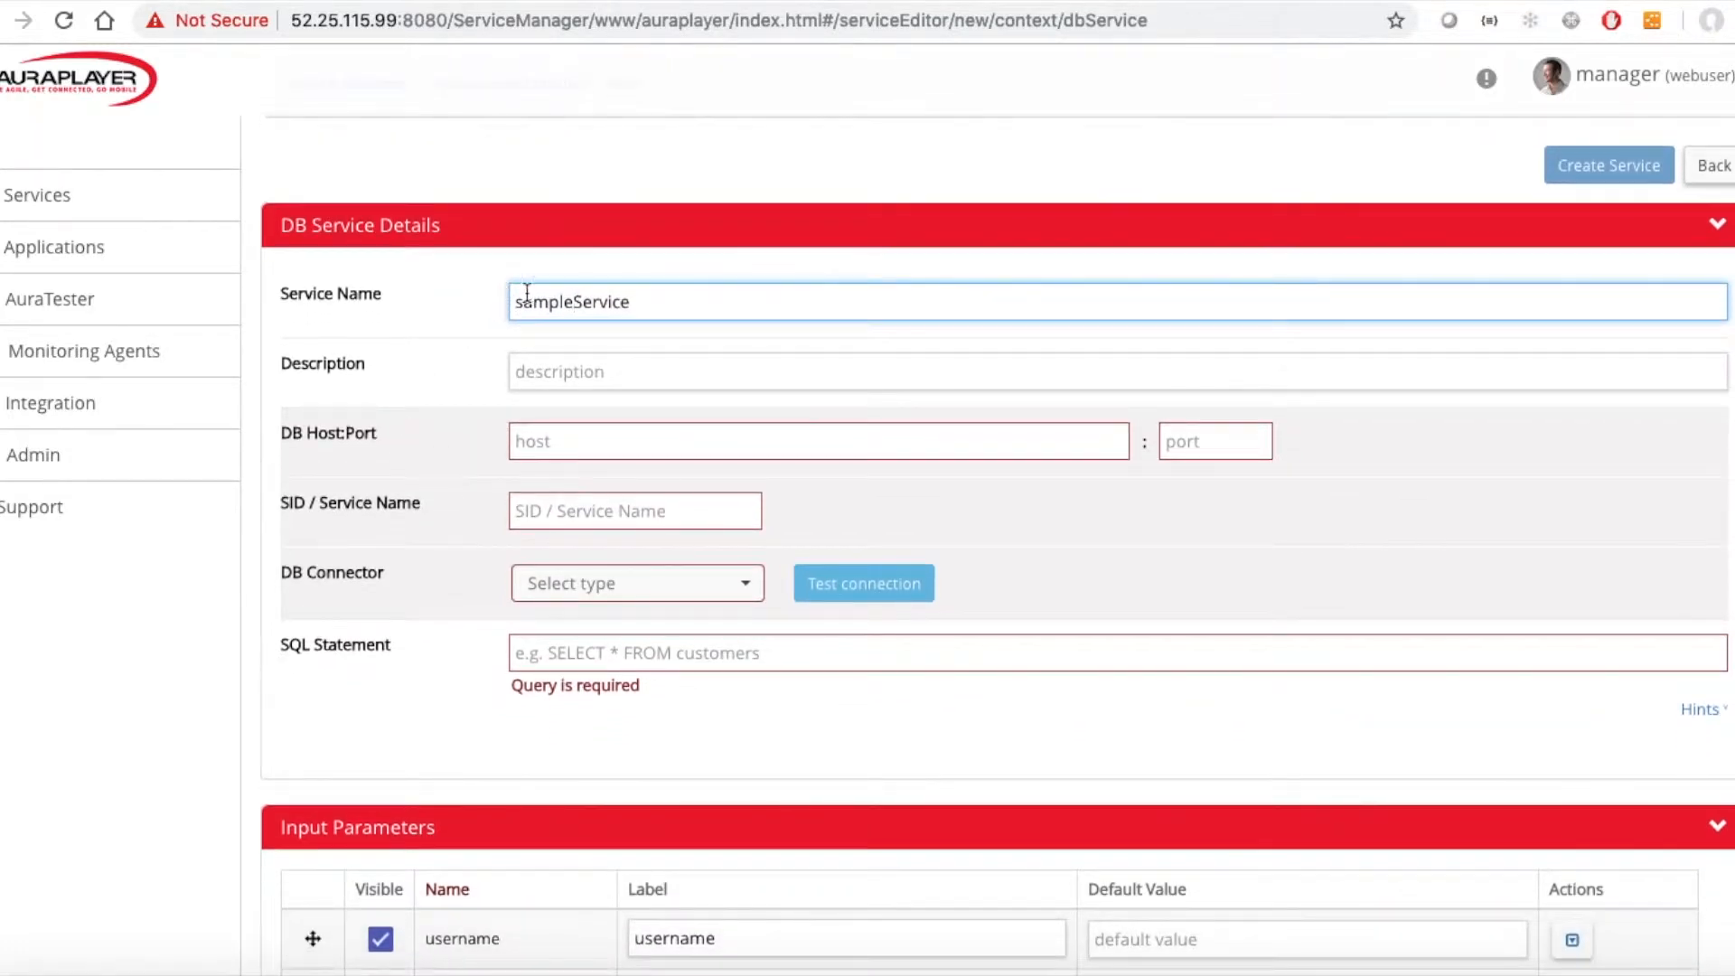
click(522, 440)
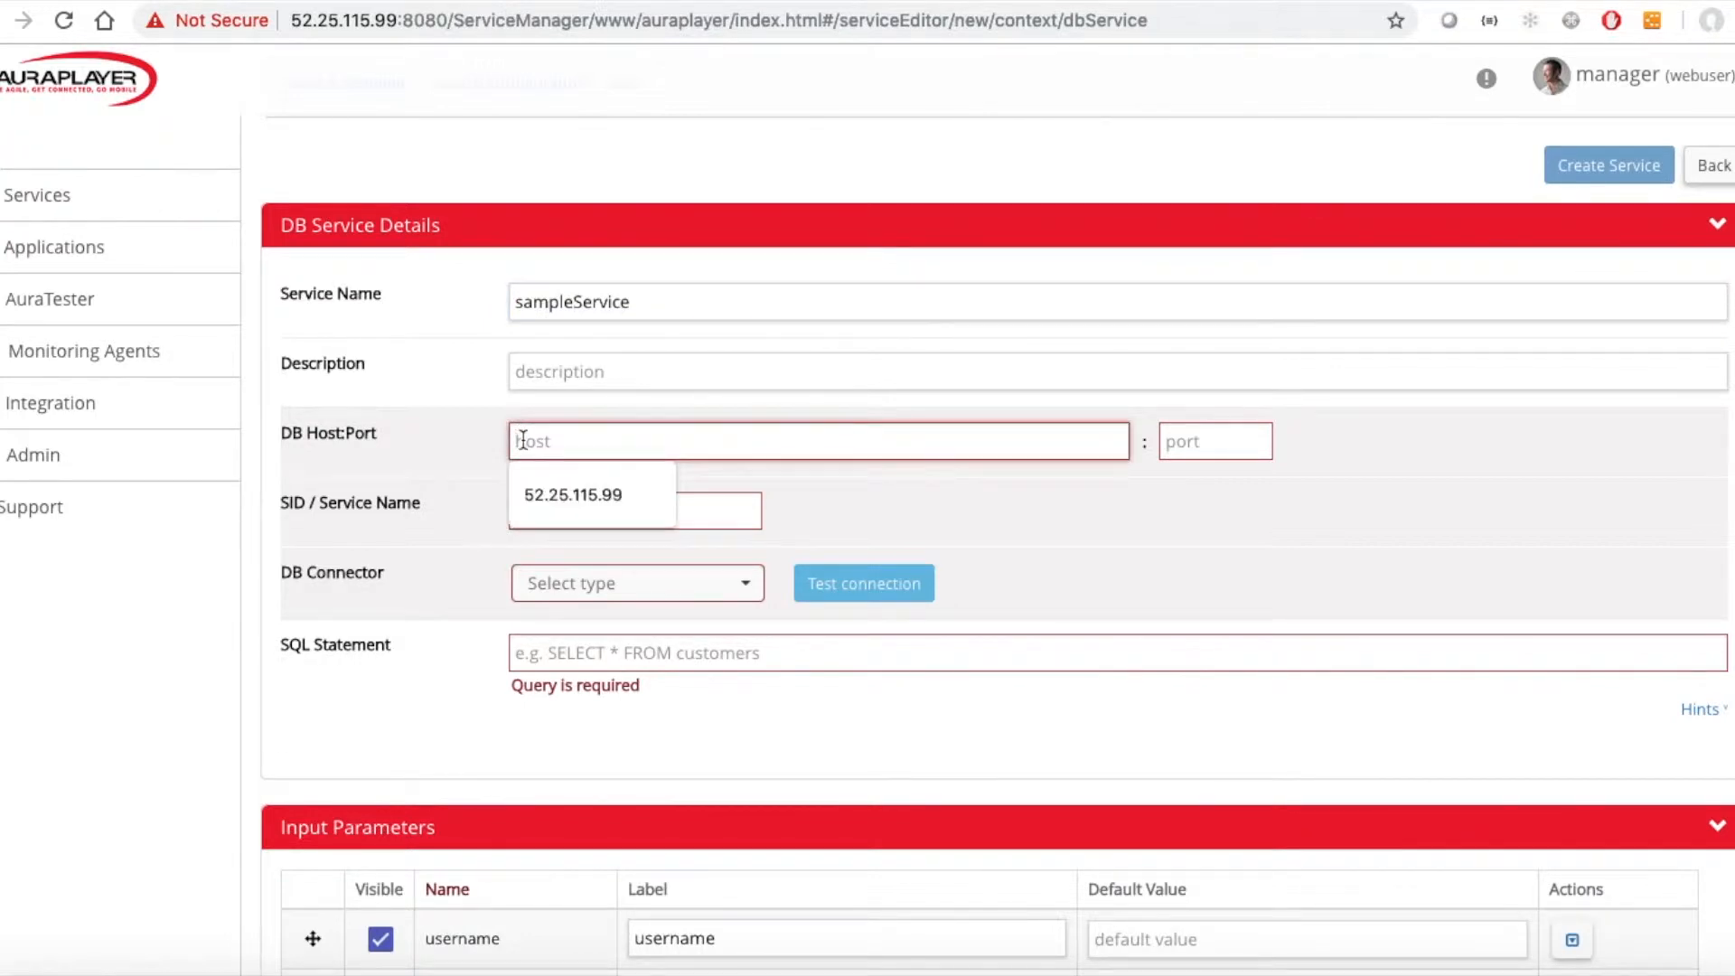
click(551, 486)
click(1224, 437)
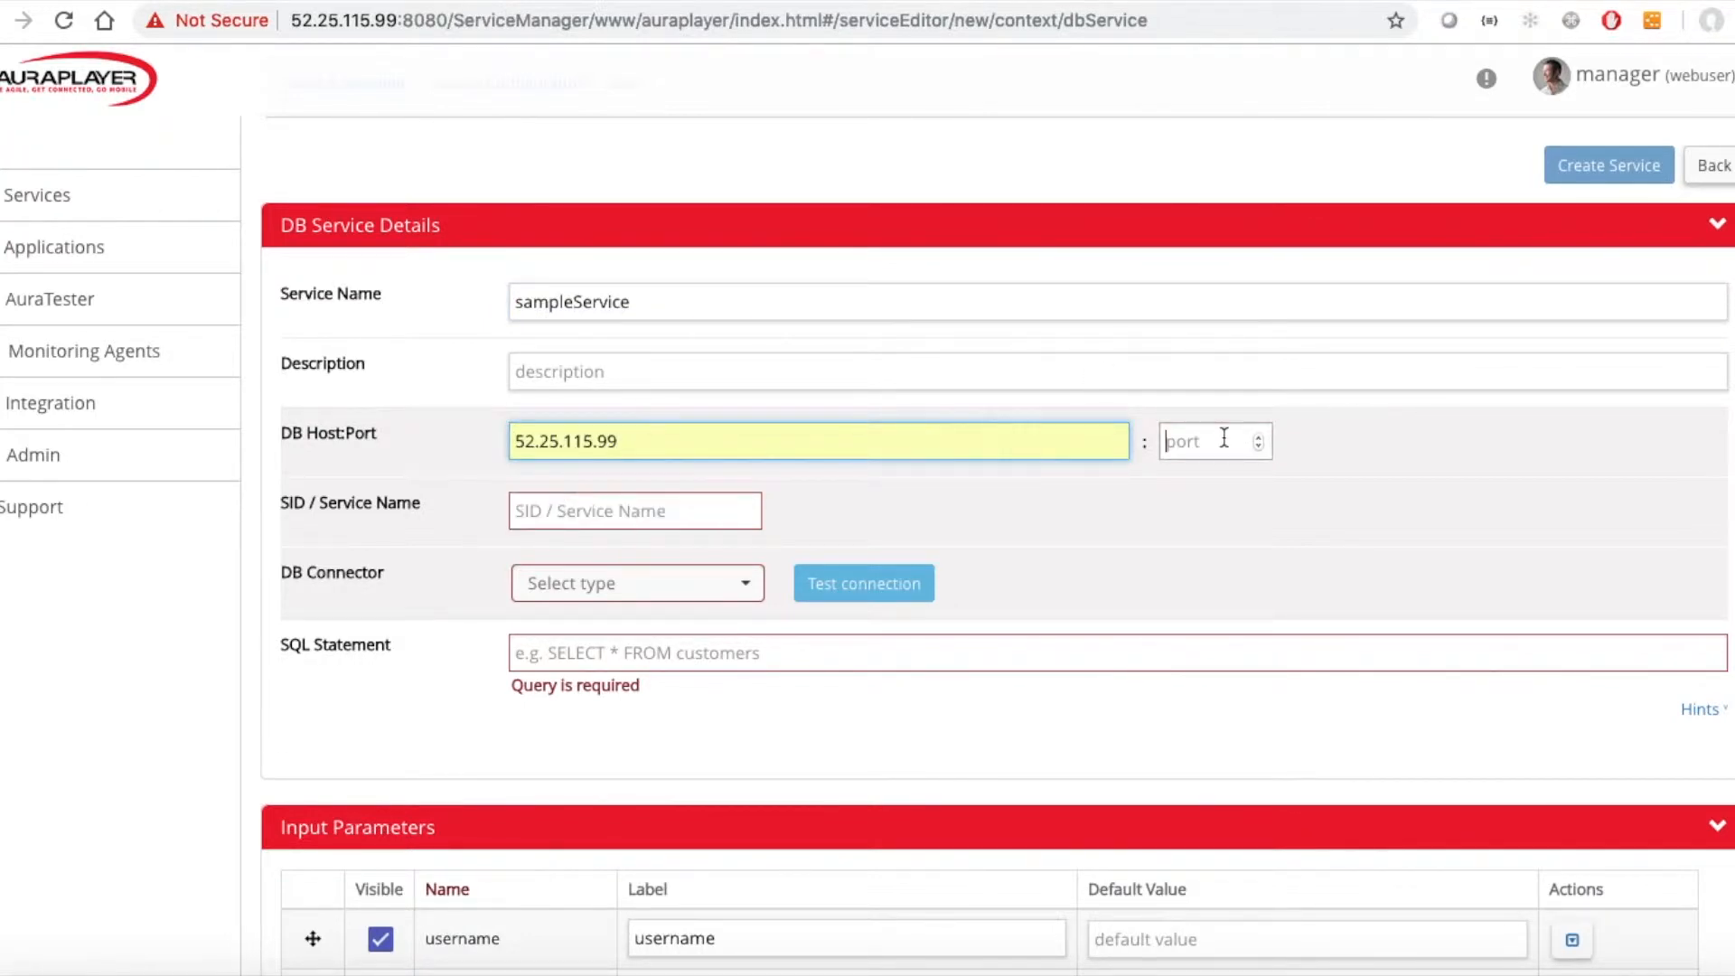
text(1521)
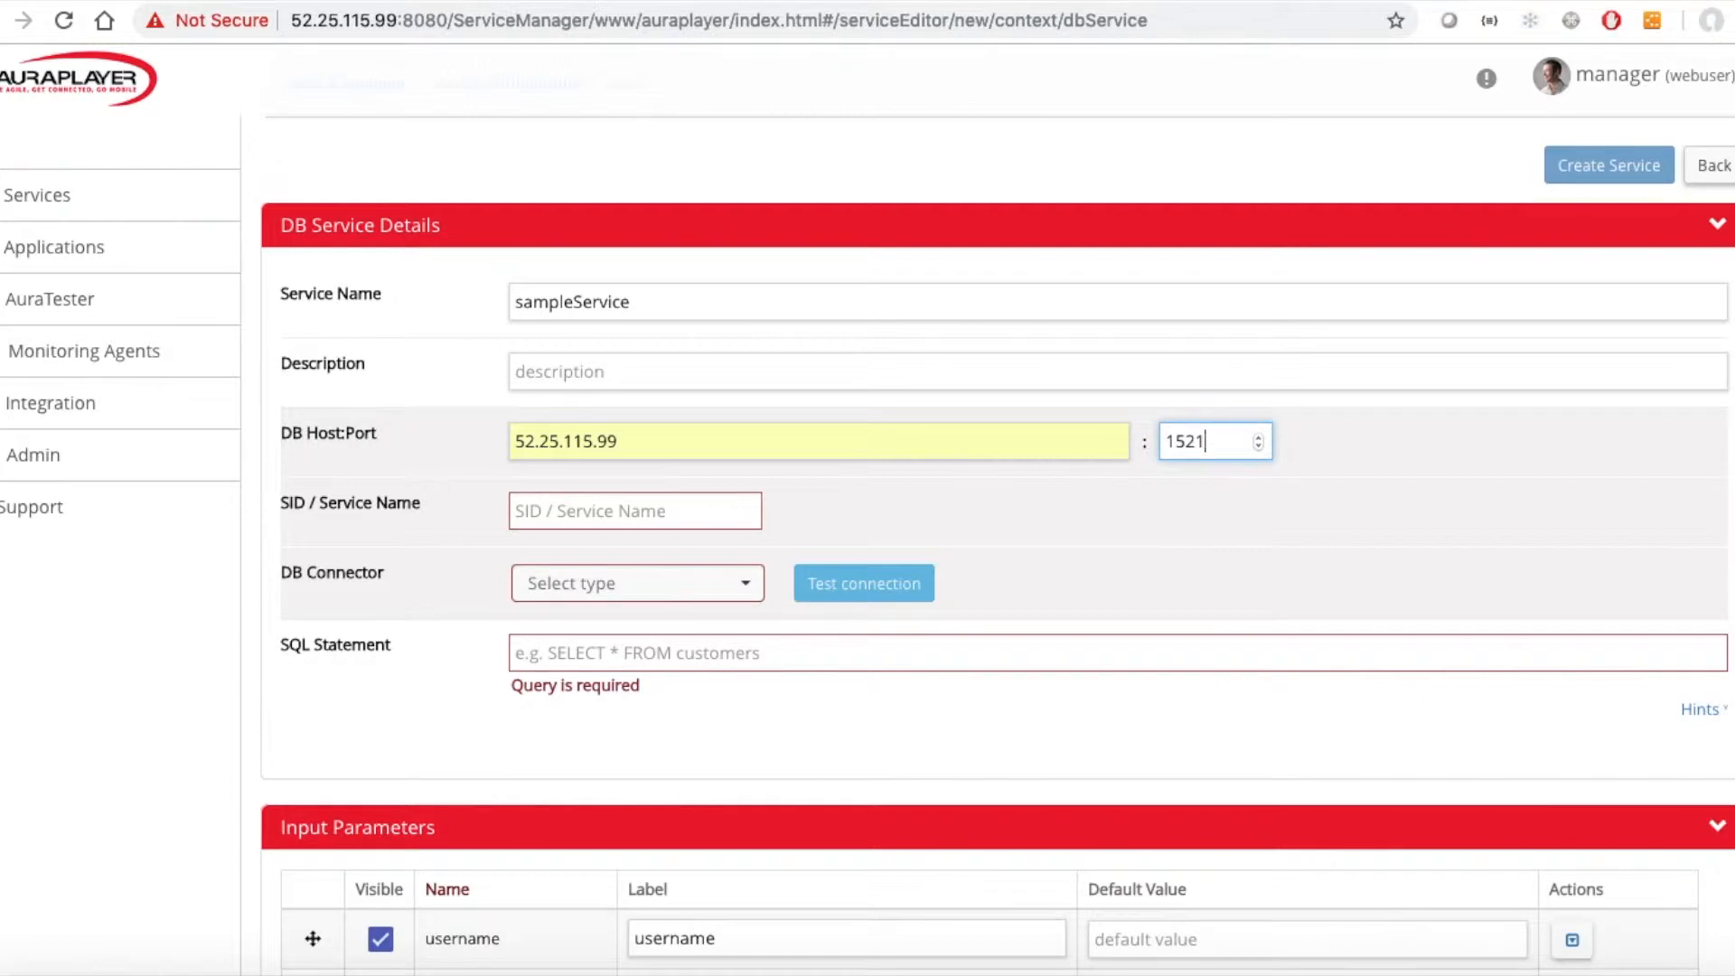
Set the SID / Service Name to VIS and choose the Oracle DB connector.
click(558, 510)
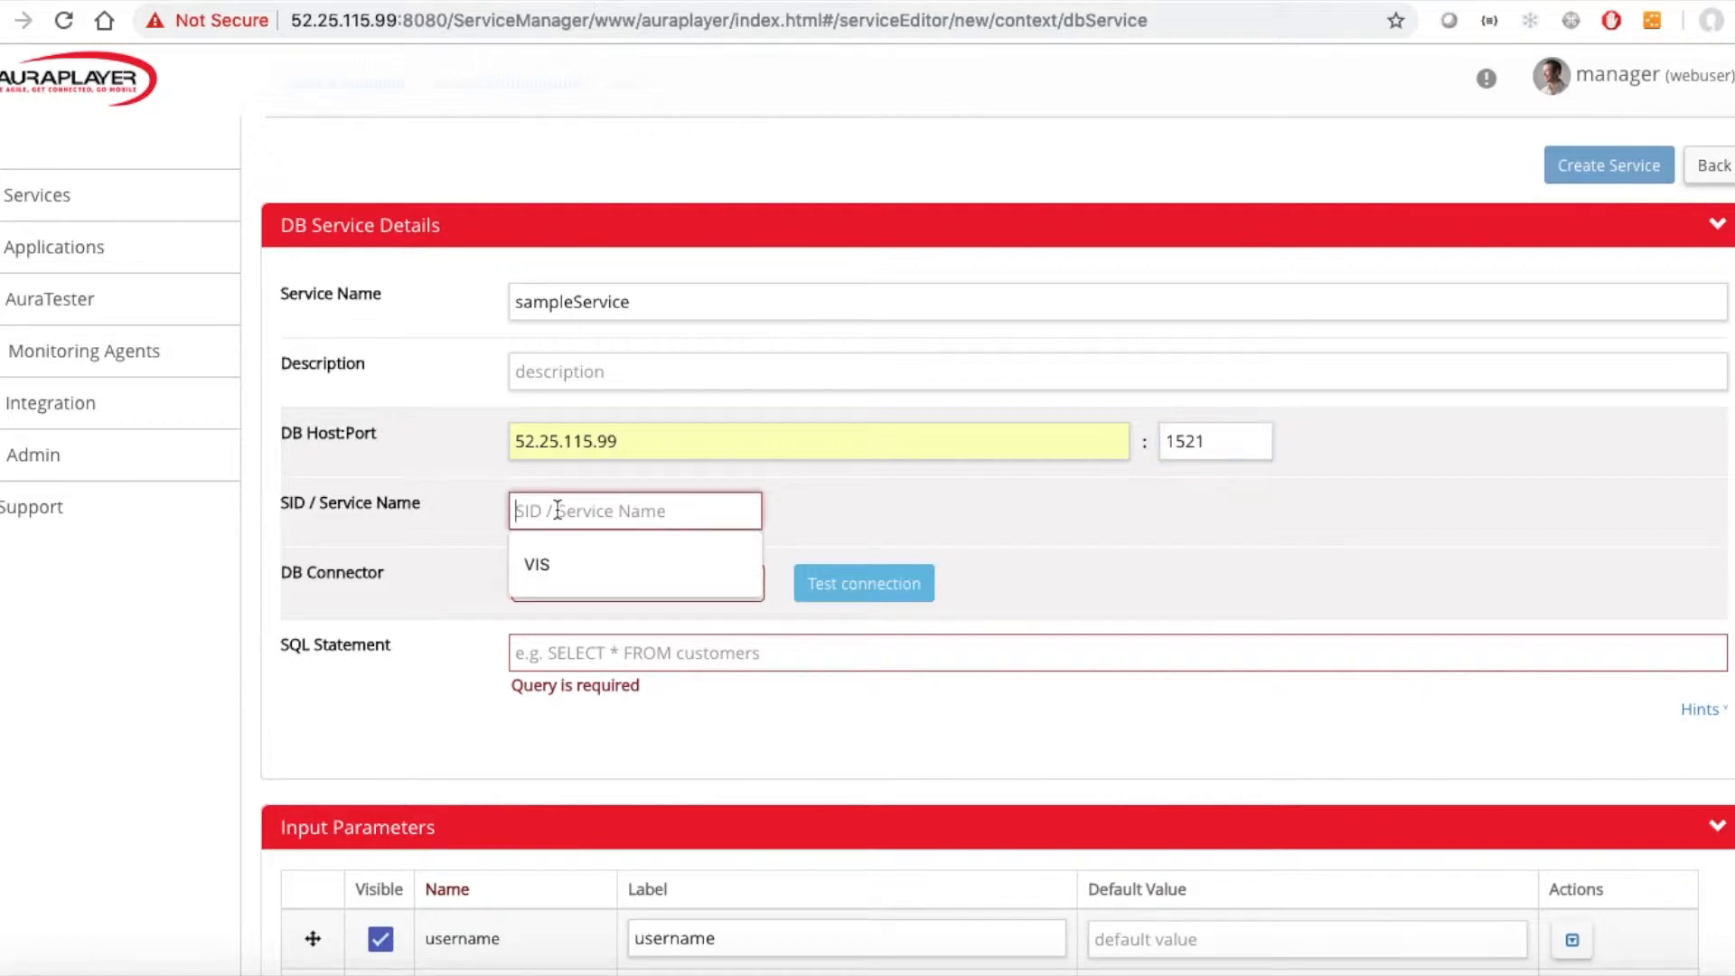
click(541, 575)
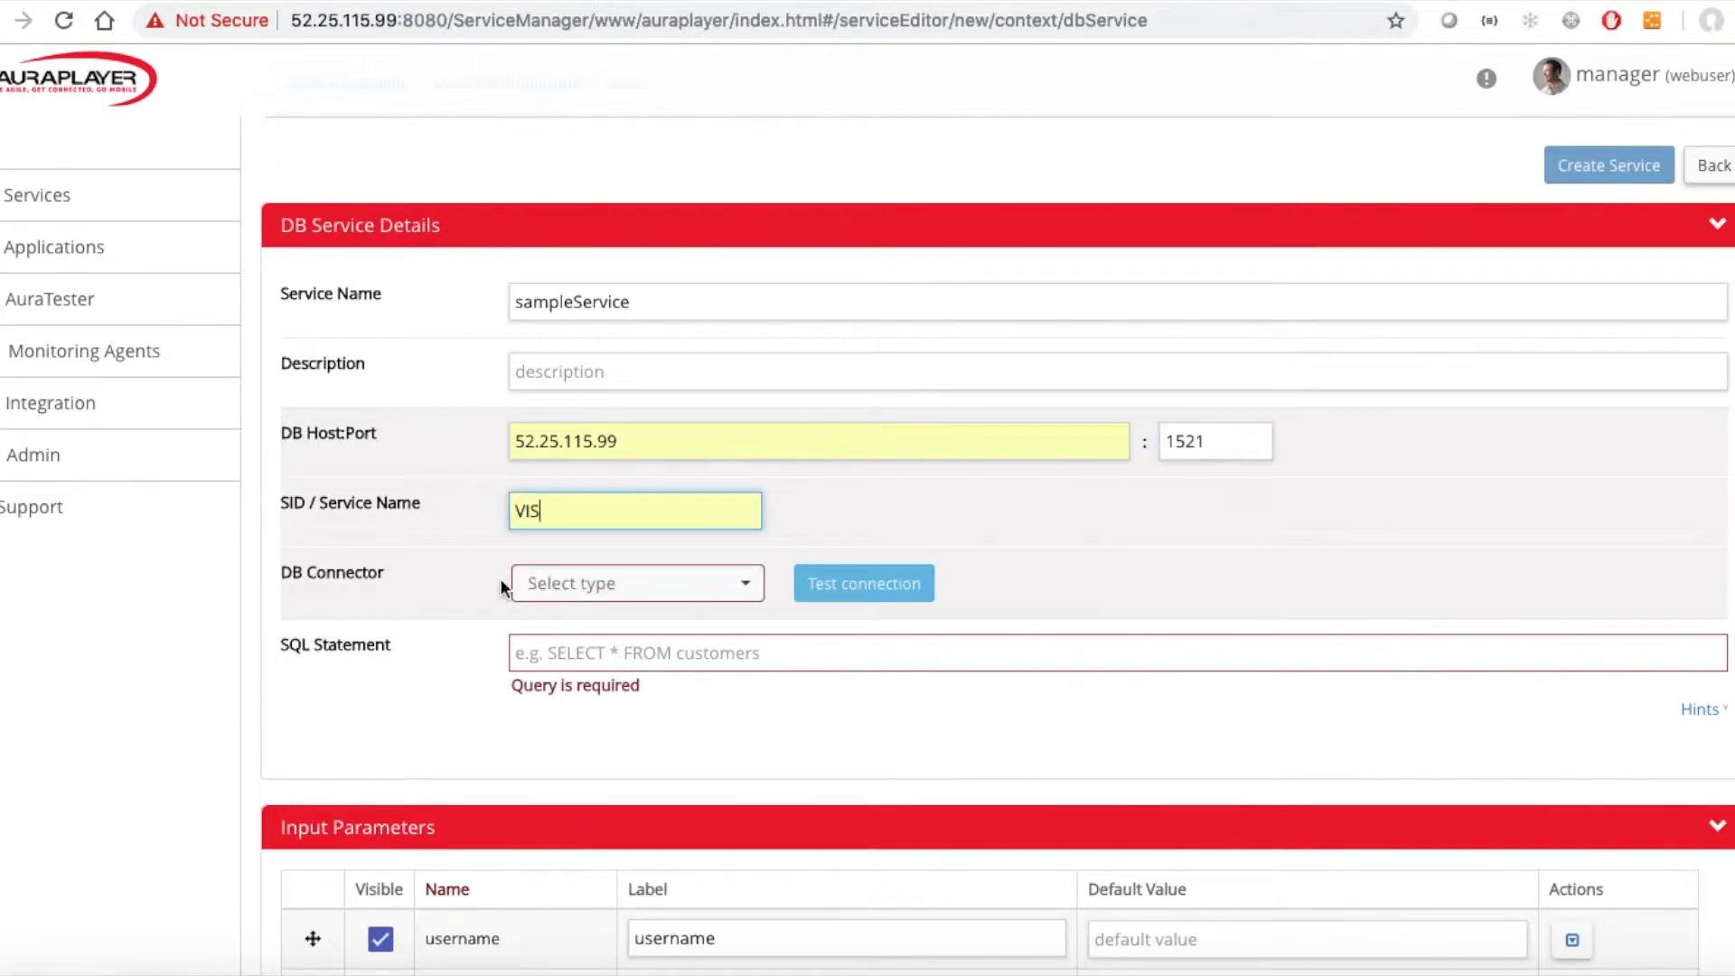
click(572, 581)
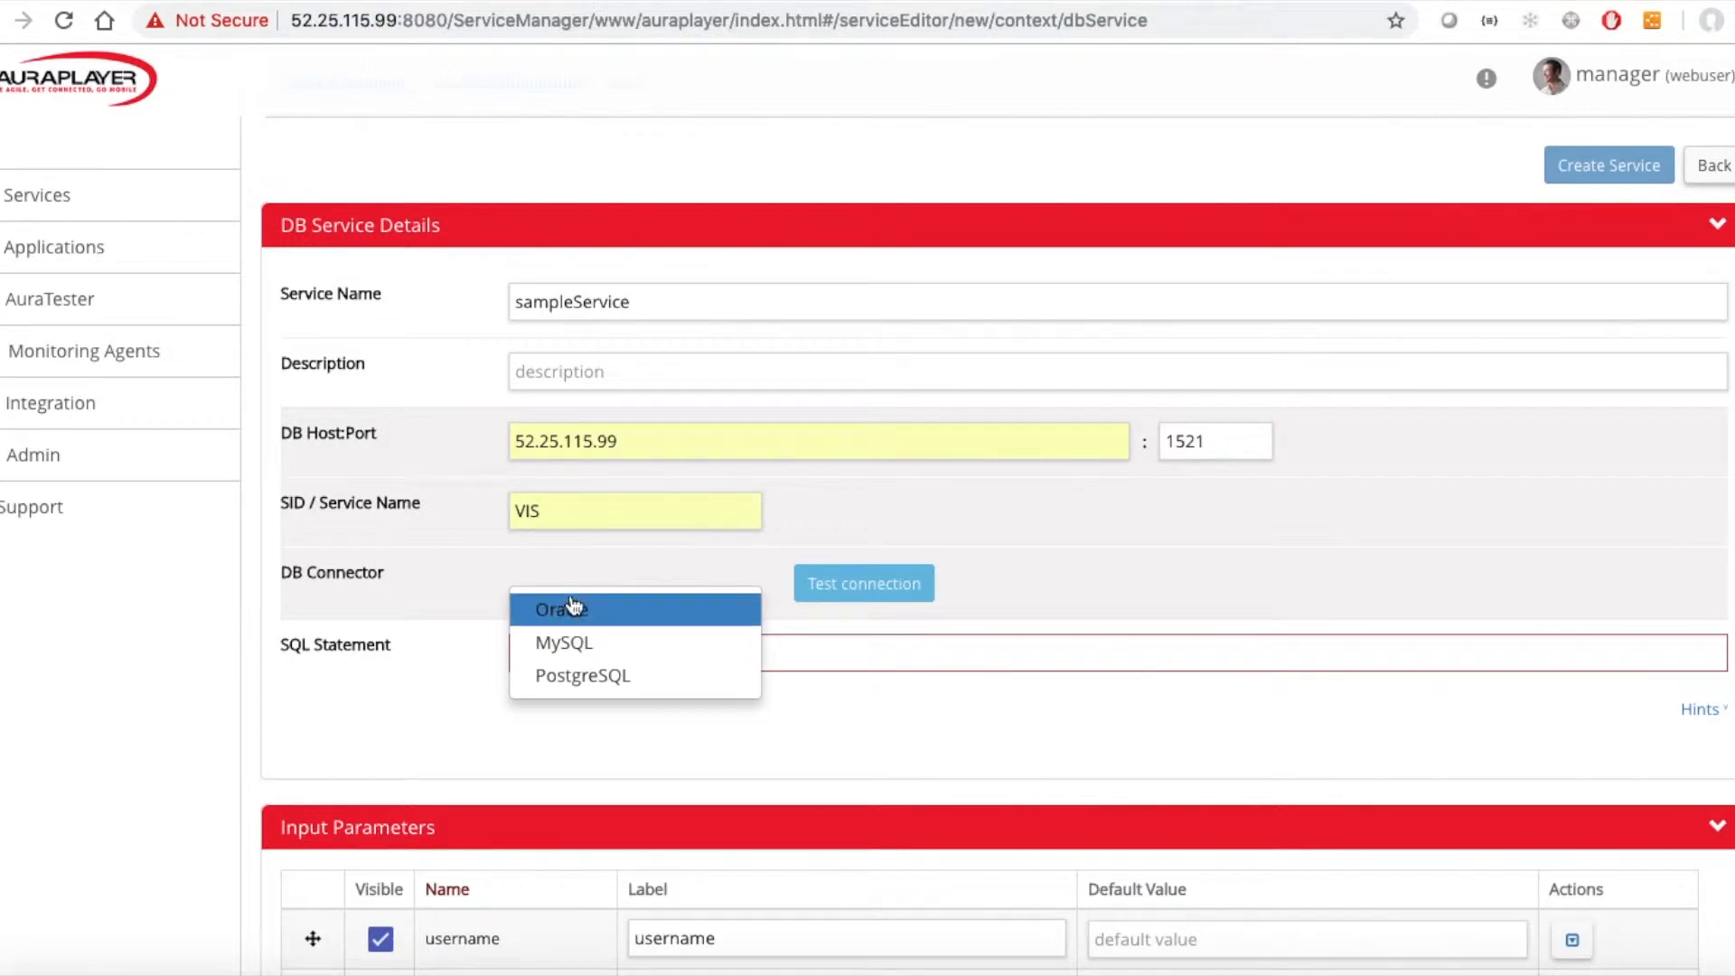
click(586, 611)
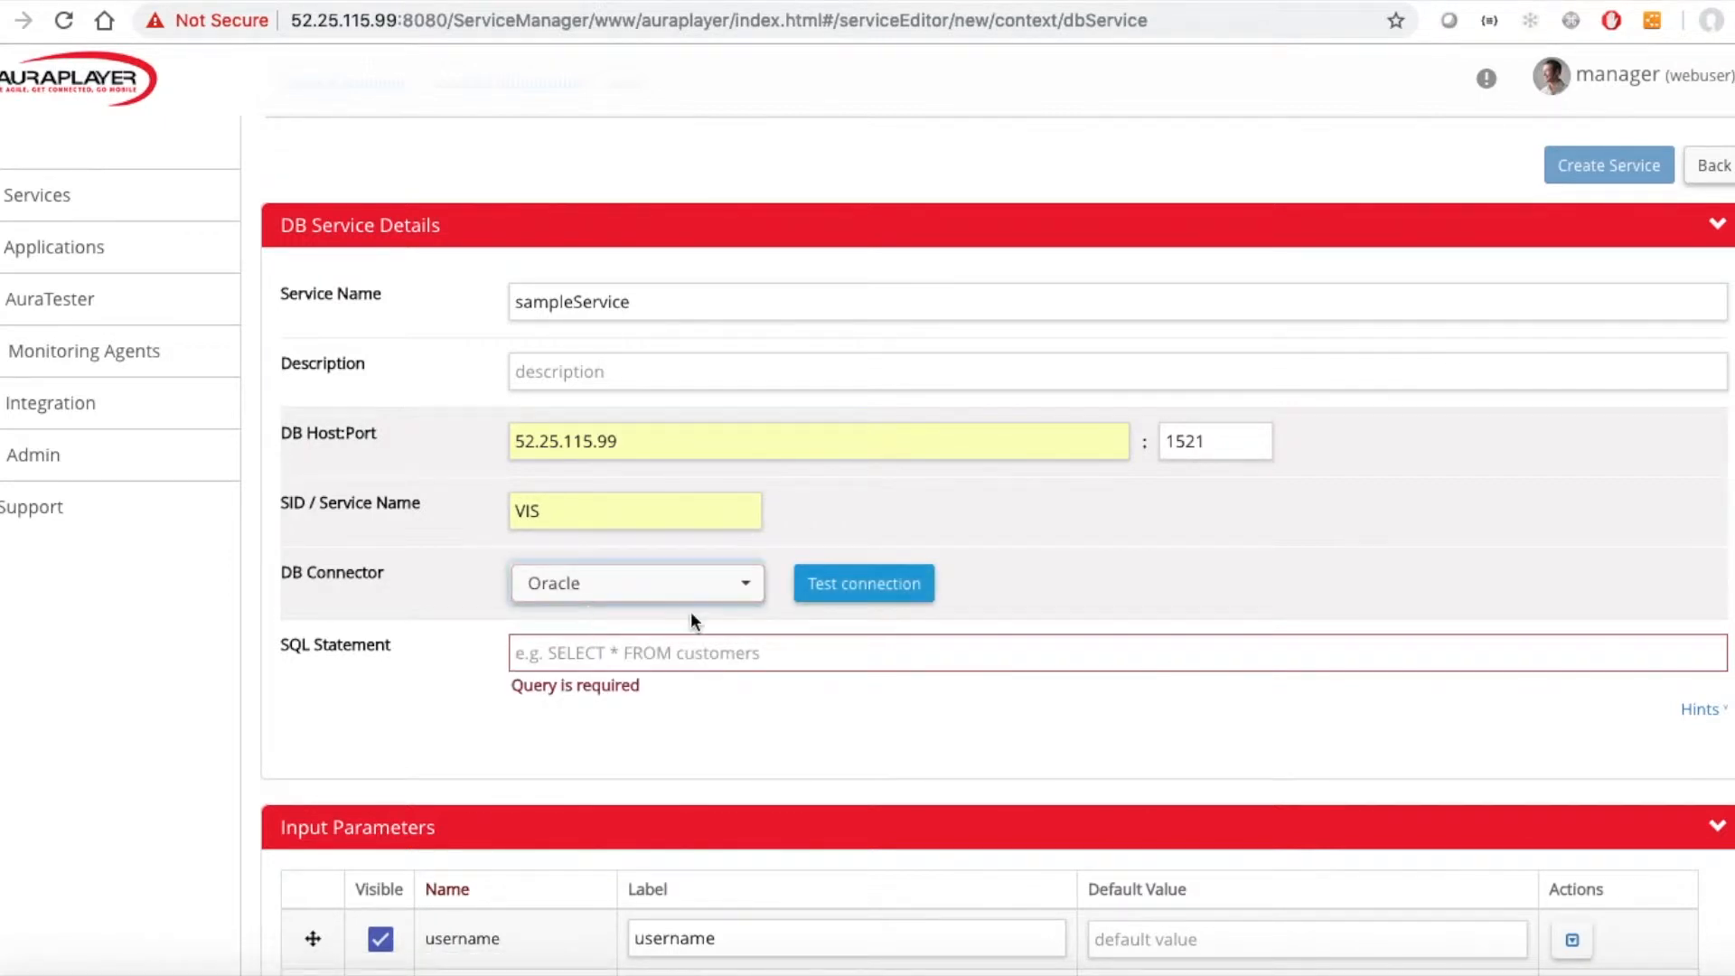
Test the connection, authenticating with username apps and the database password.
click(861, 589)
click(856, 441)
text(apps)
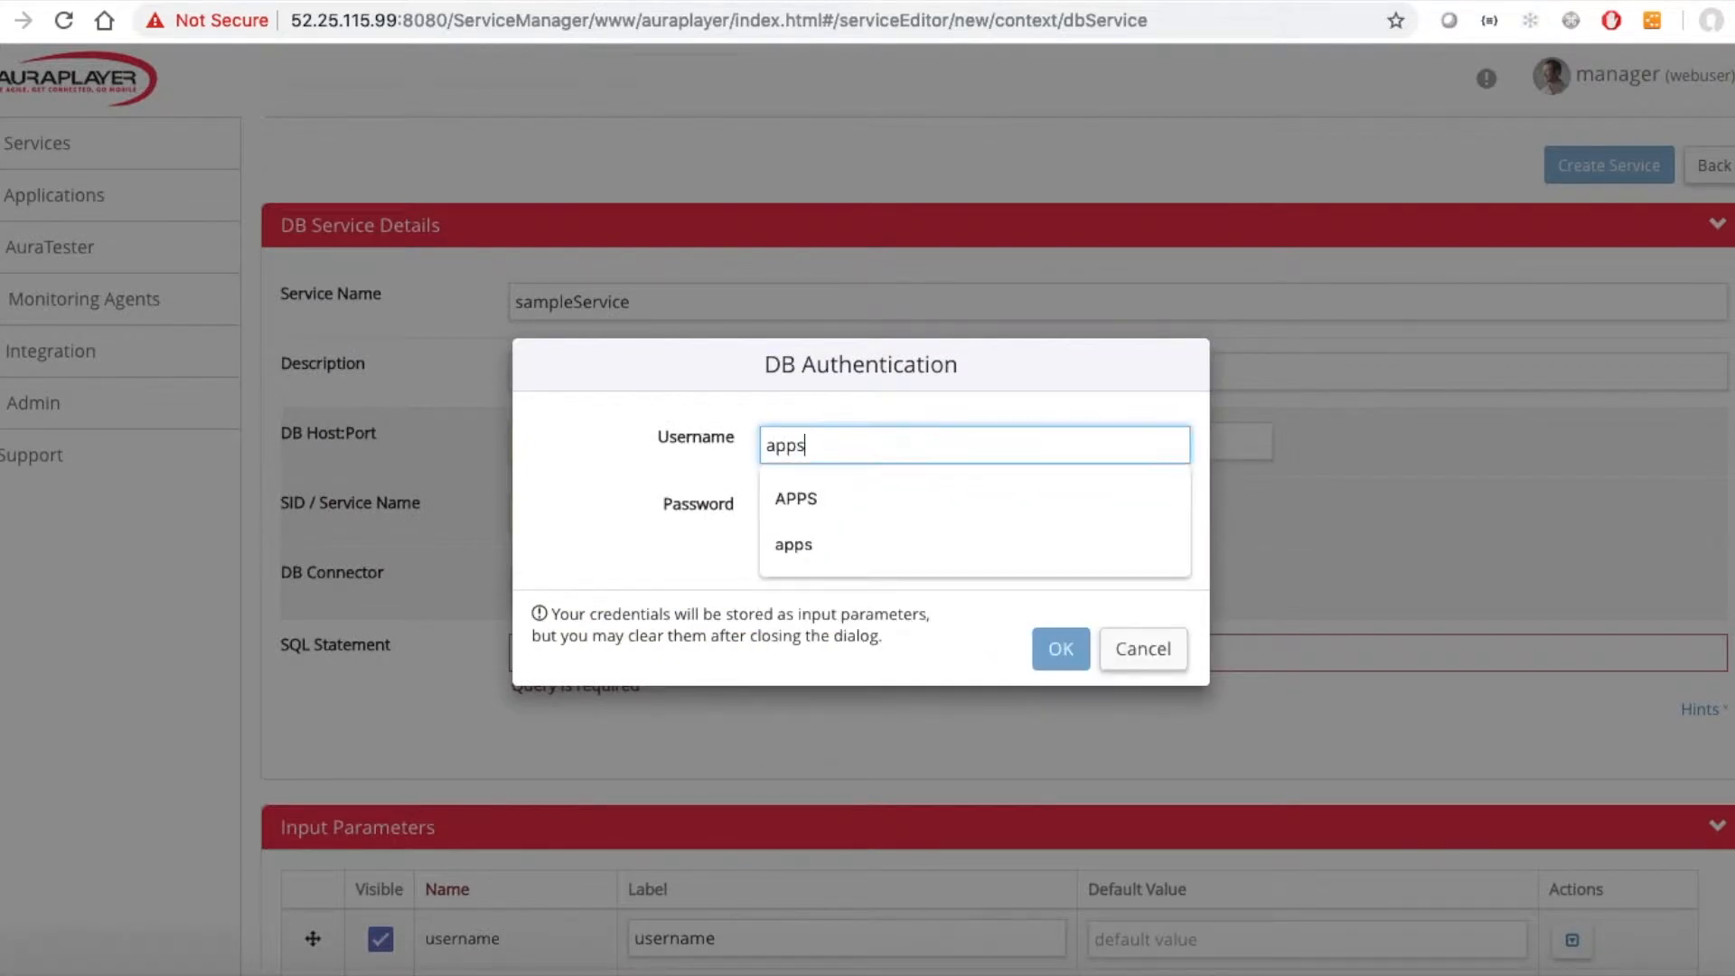
key(Tab)
text(apps)
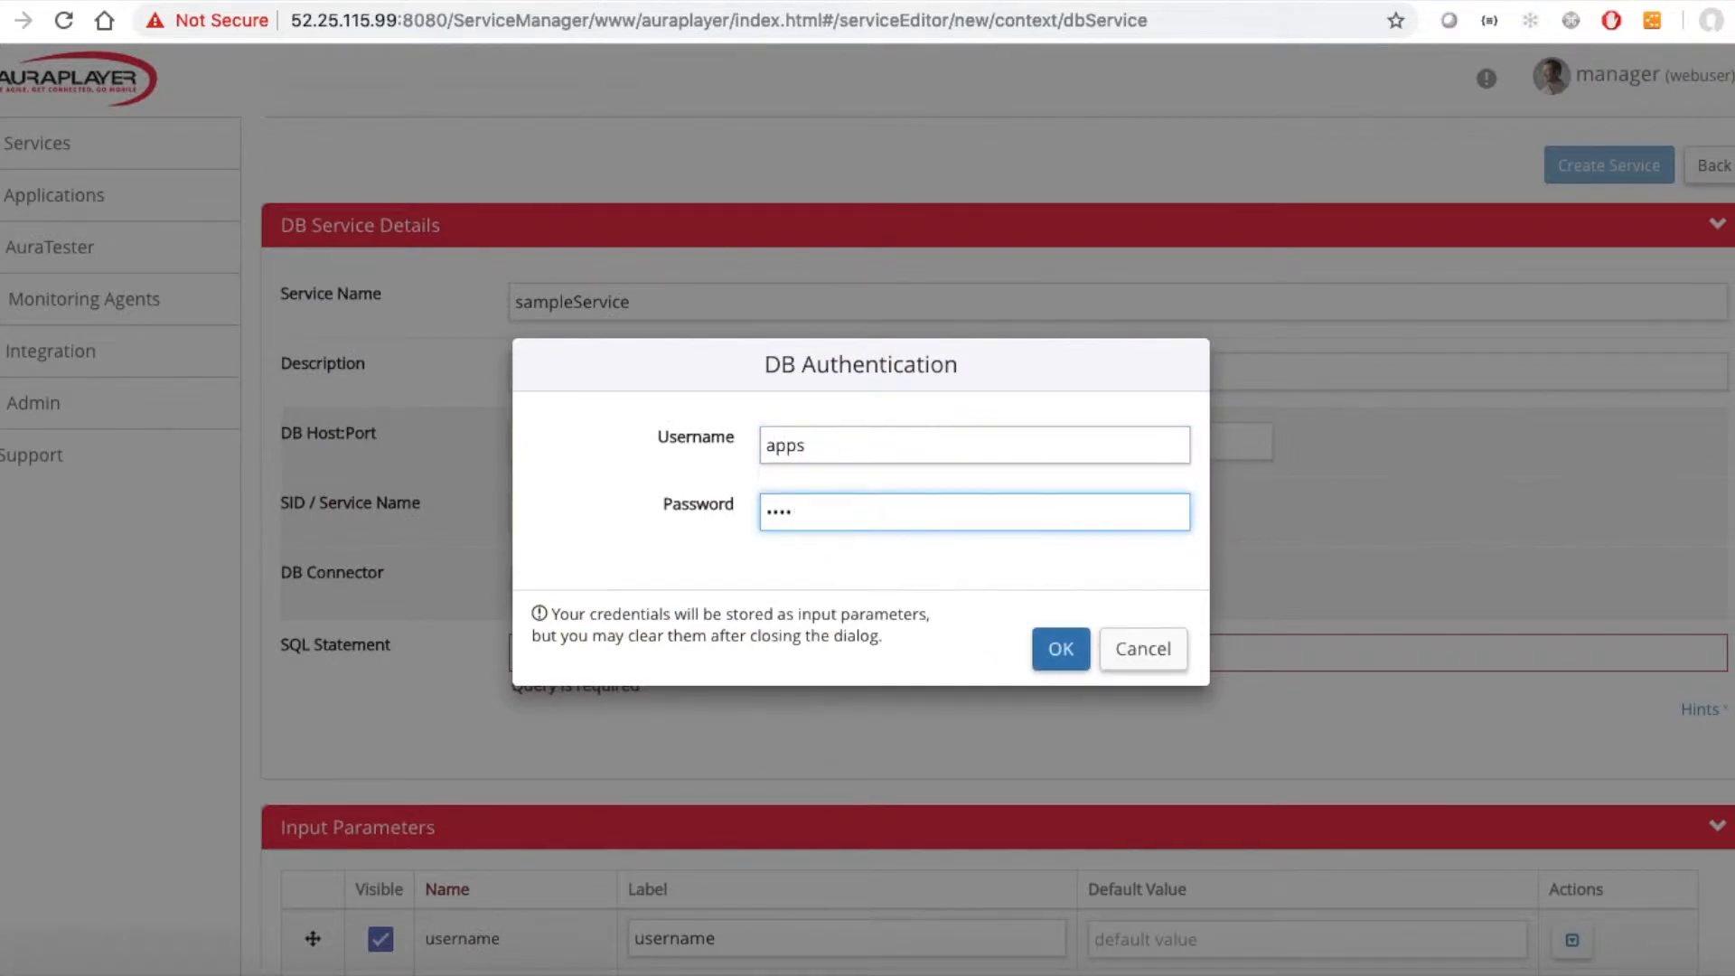
click(1062, 651)
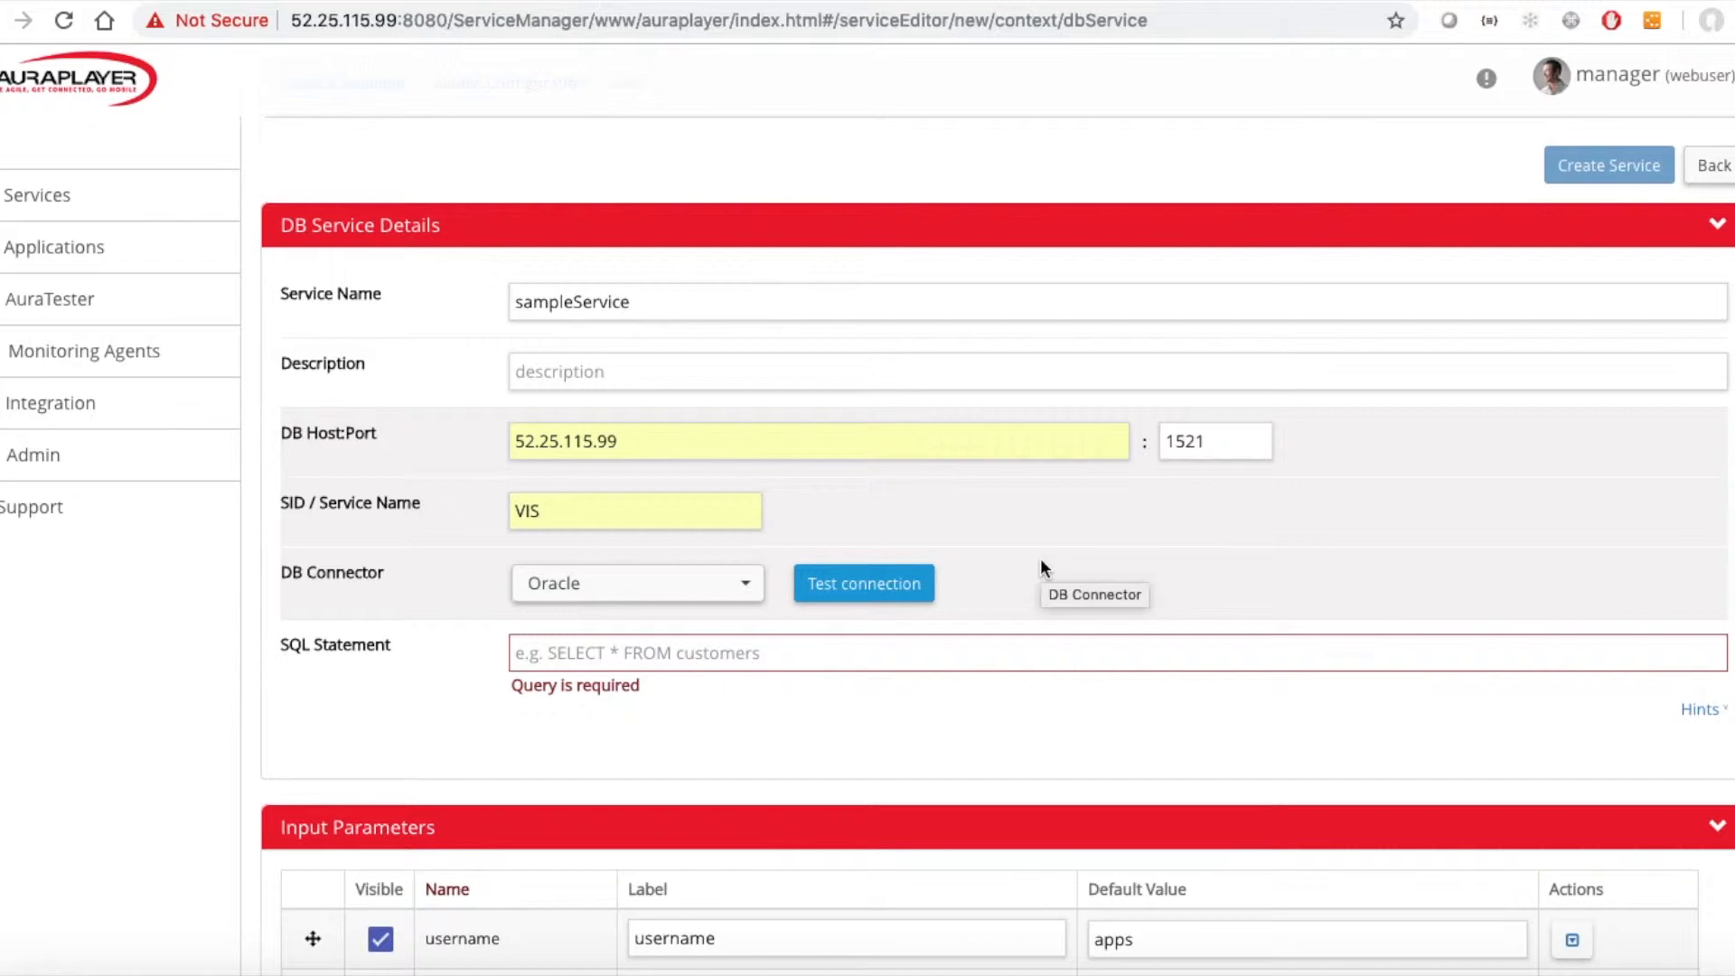
Paste the SQL statement selecting INVOICE_ID, INVOICE_NUM, INVOICE_DATE, APPROVED_AMOUNT from AP_INVOICES_ALL into the SQL field.
scroll(531, 636, down, 3)
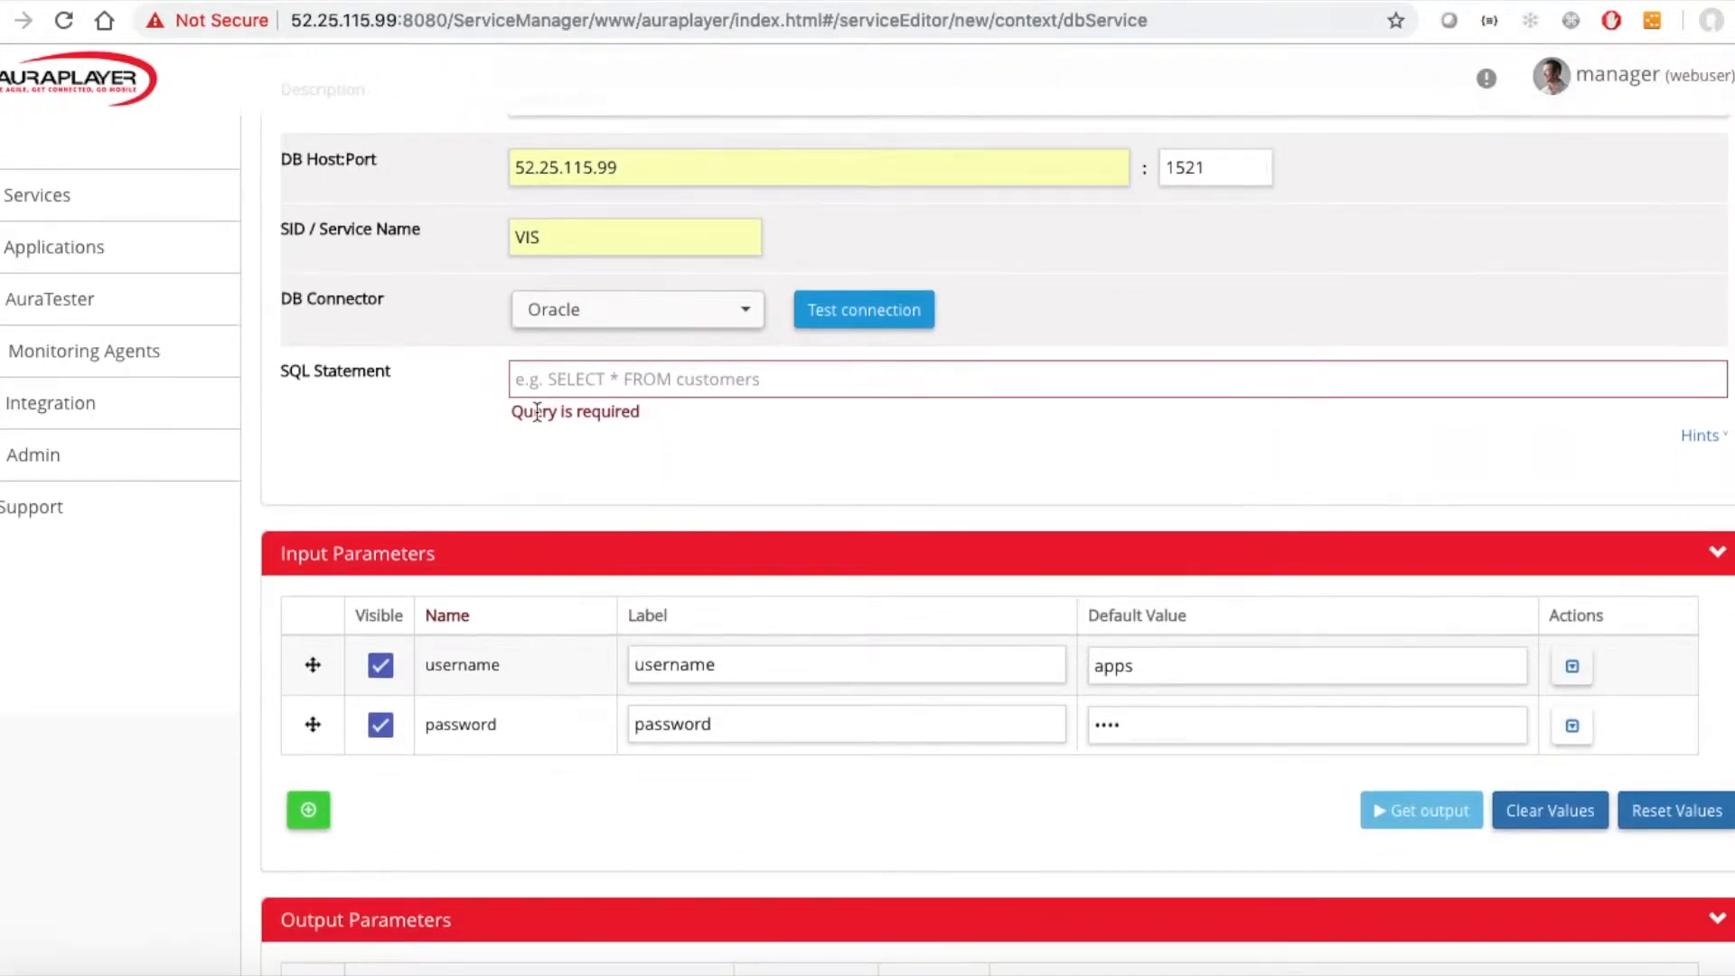
click(570, 383)
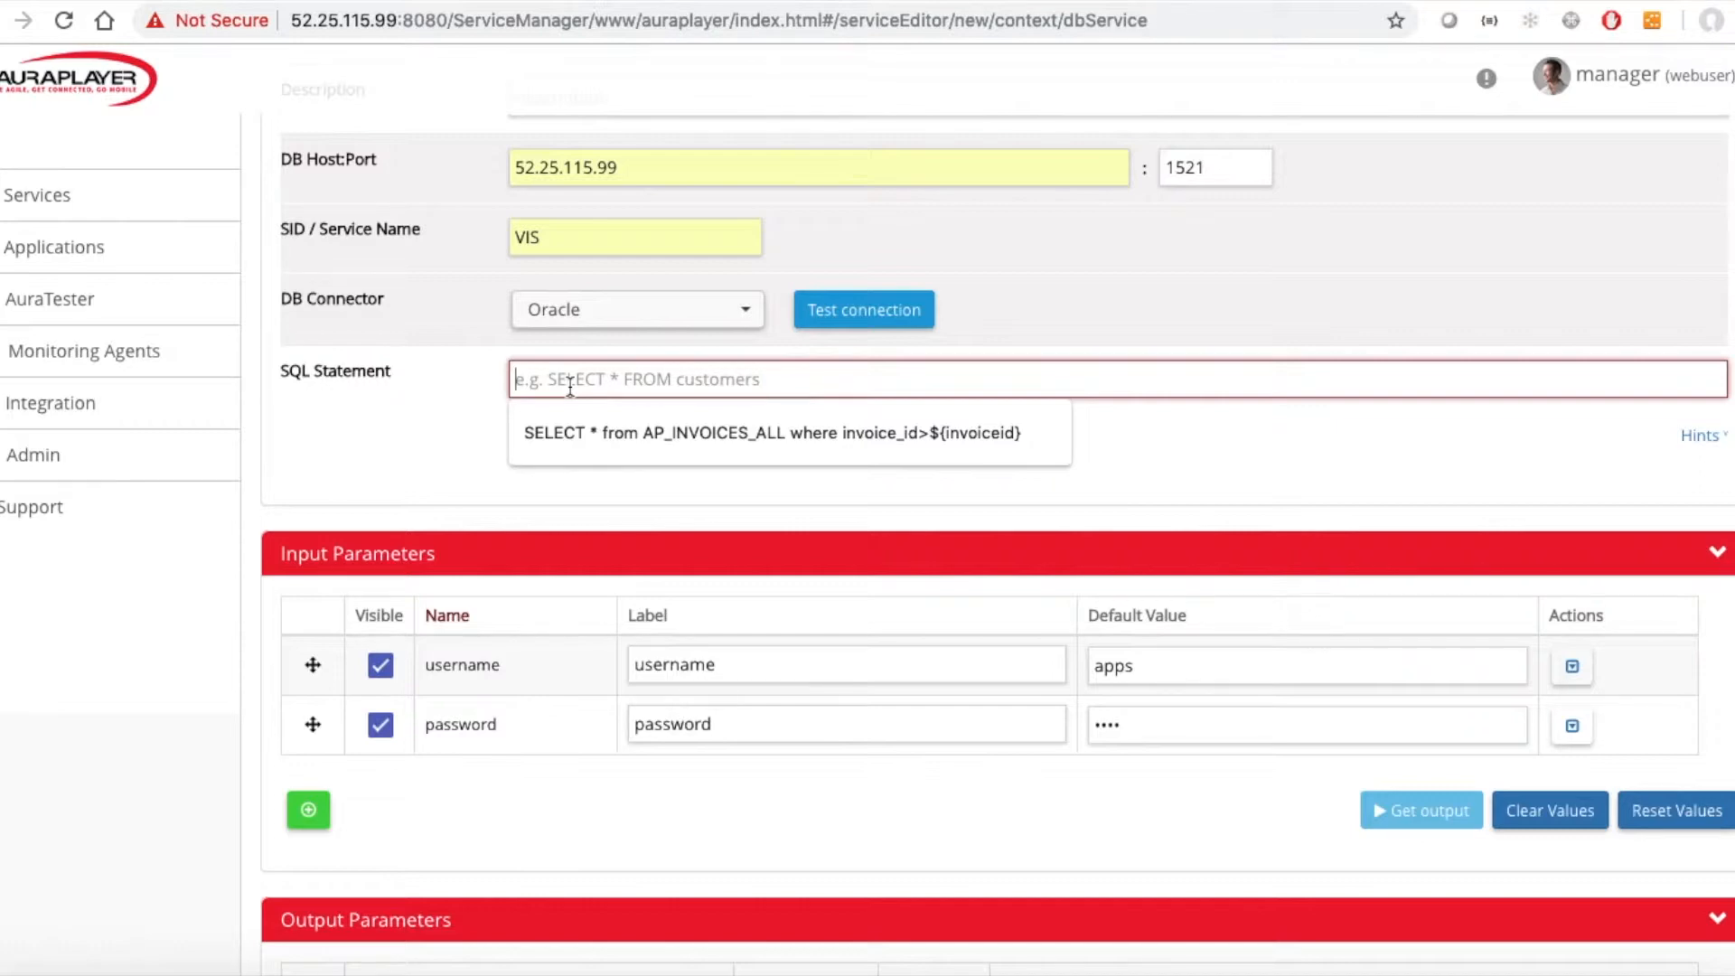
key(ctrl+v)
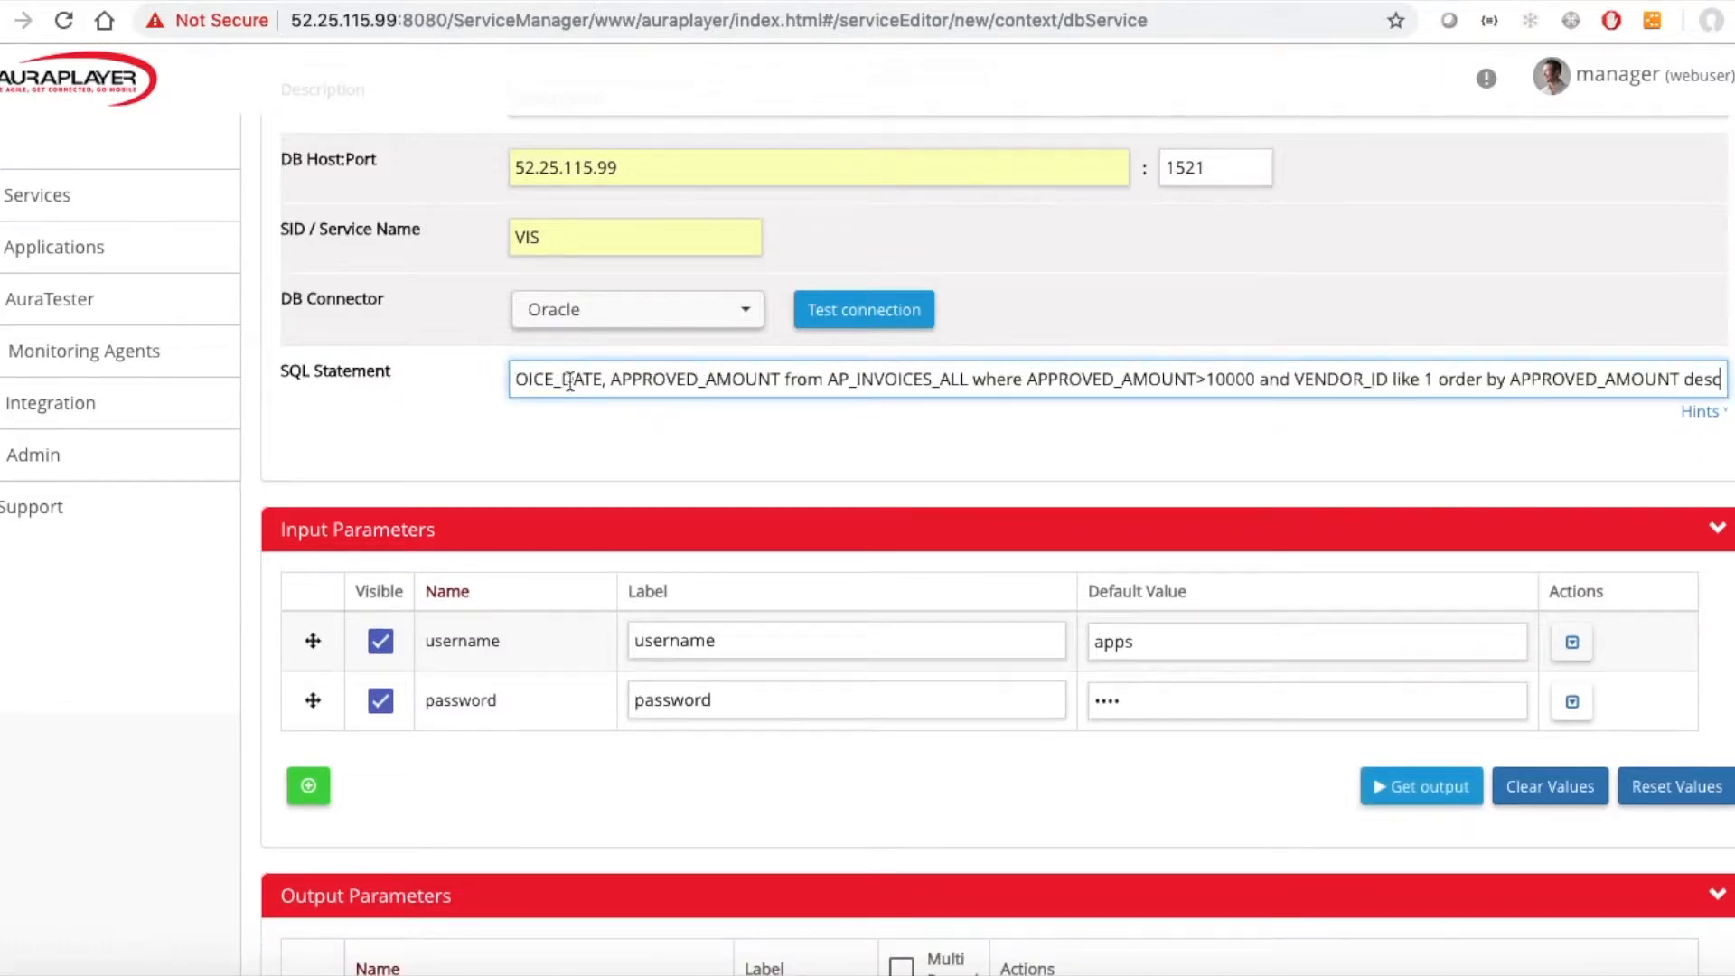
Review the pasted SQL statement from its beginning to its end.
key(Home)
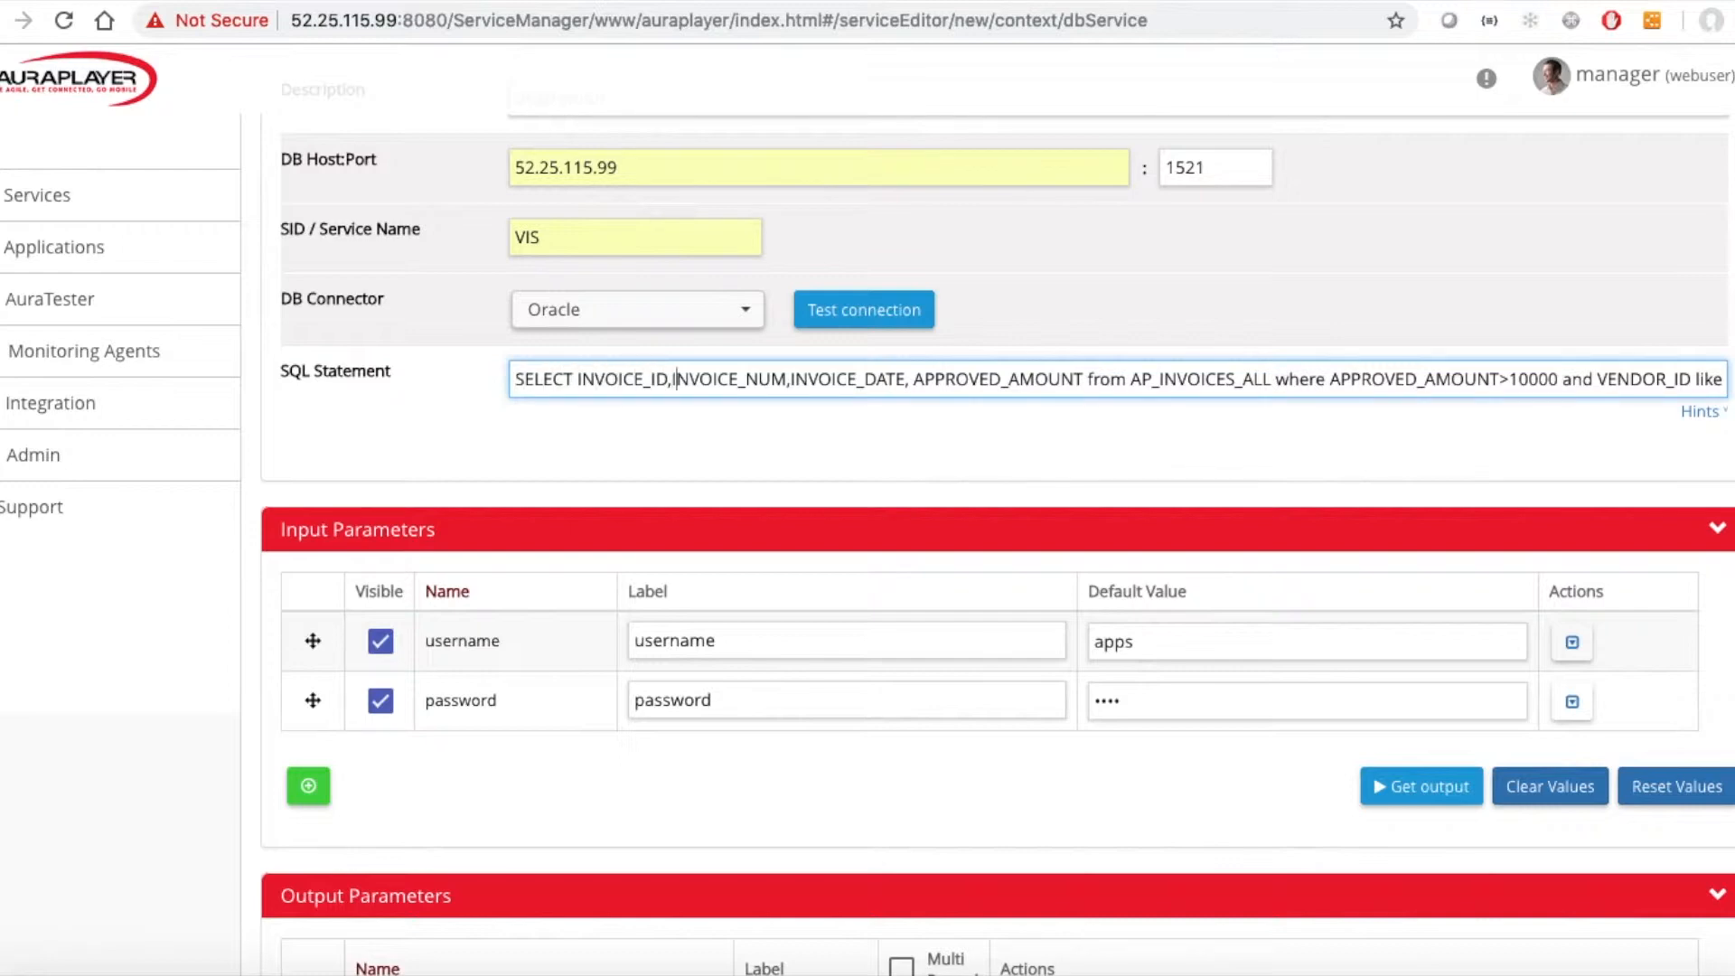
key(End)
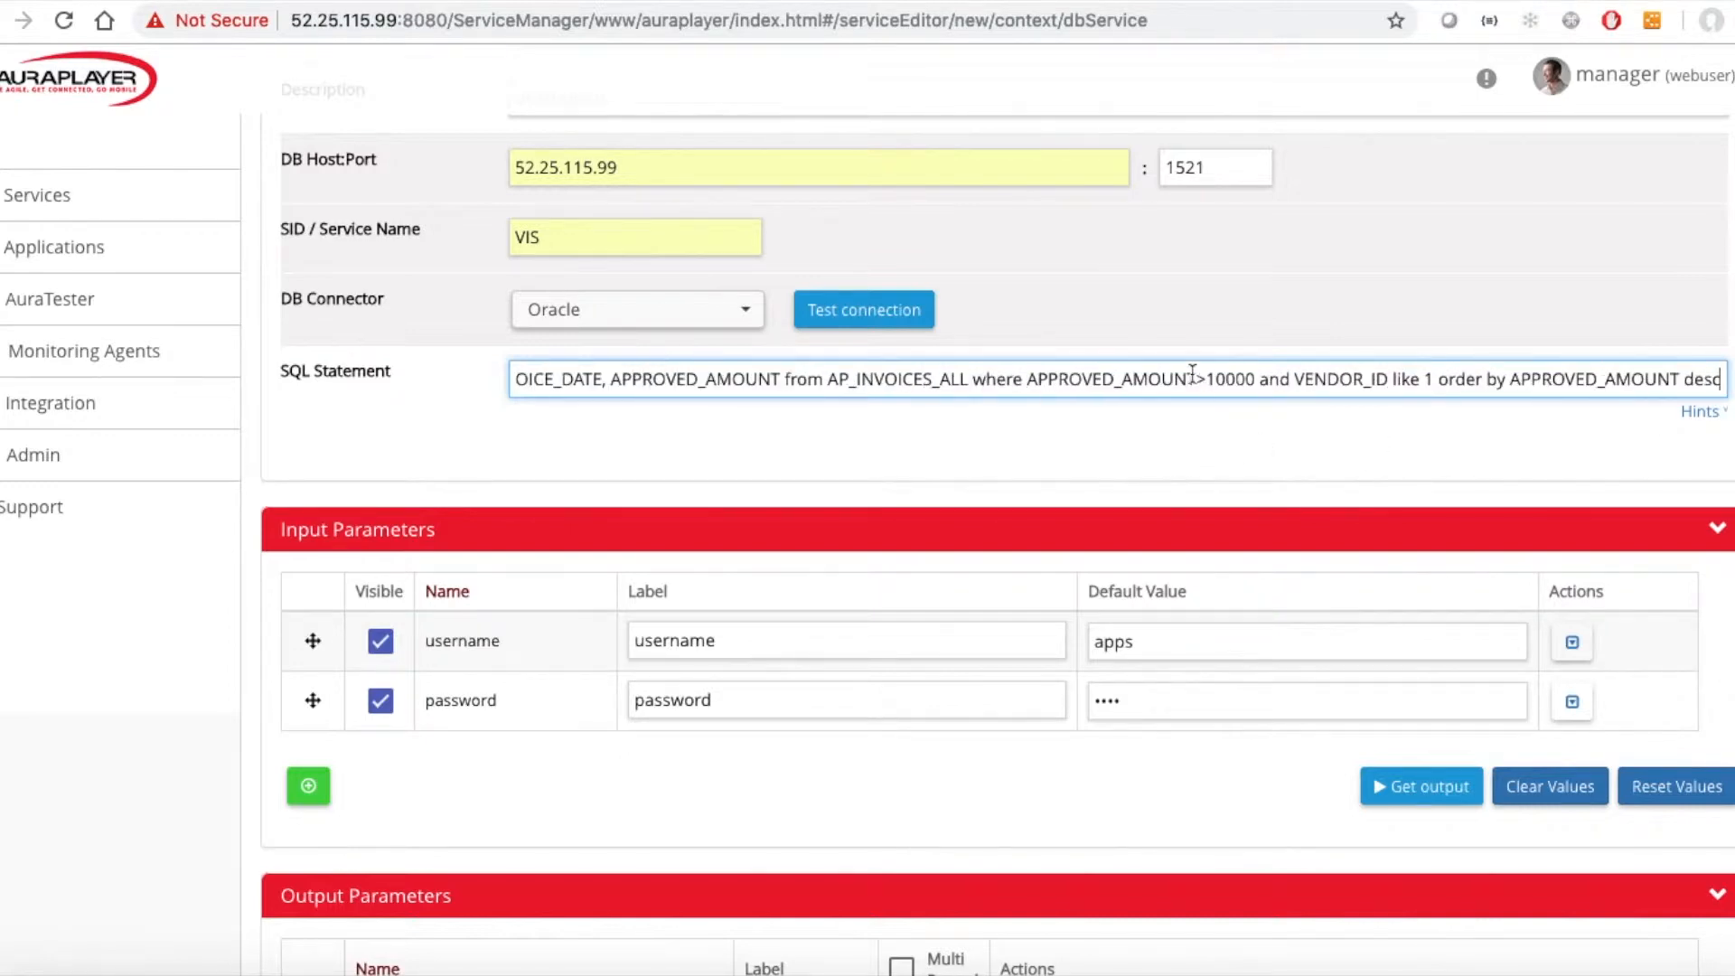
click(1227, 382)
click(1449, 381)
double_click(1593, 381)
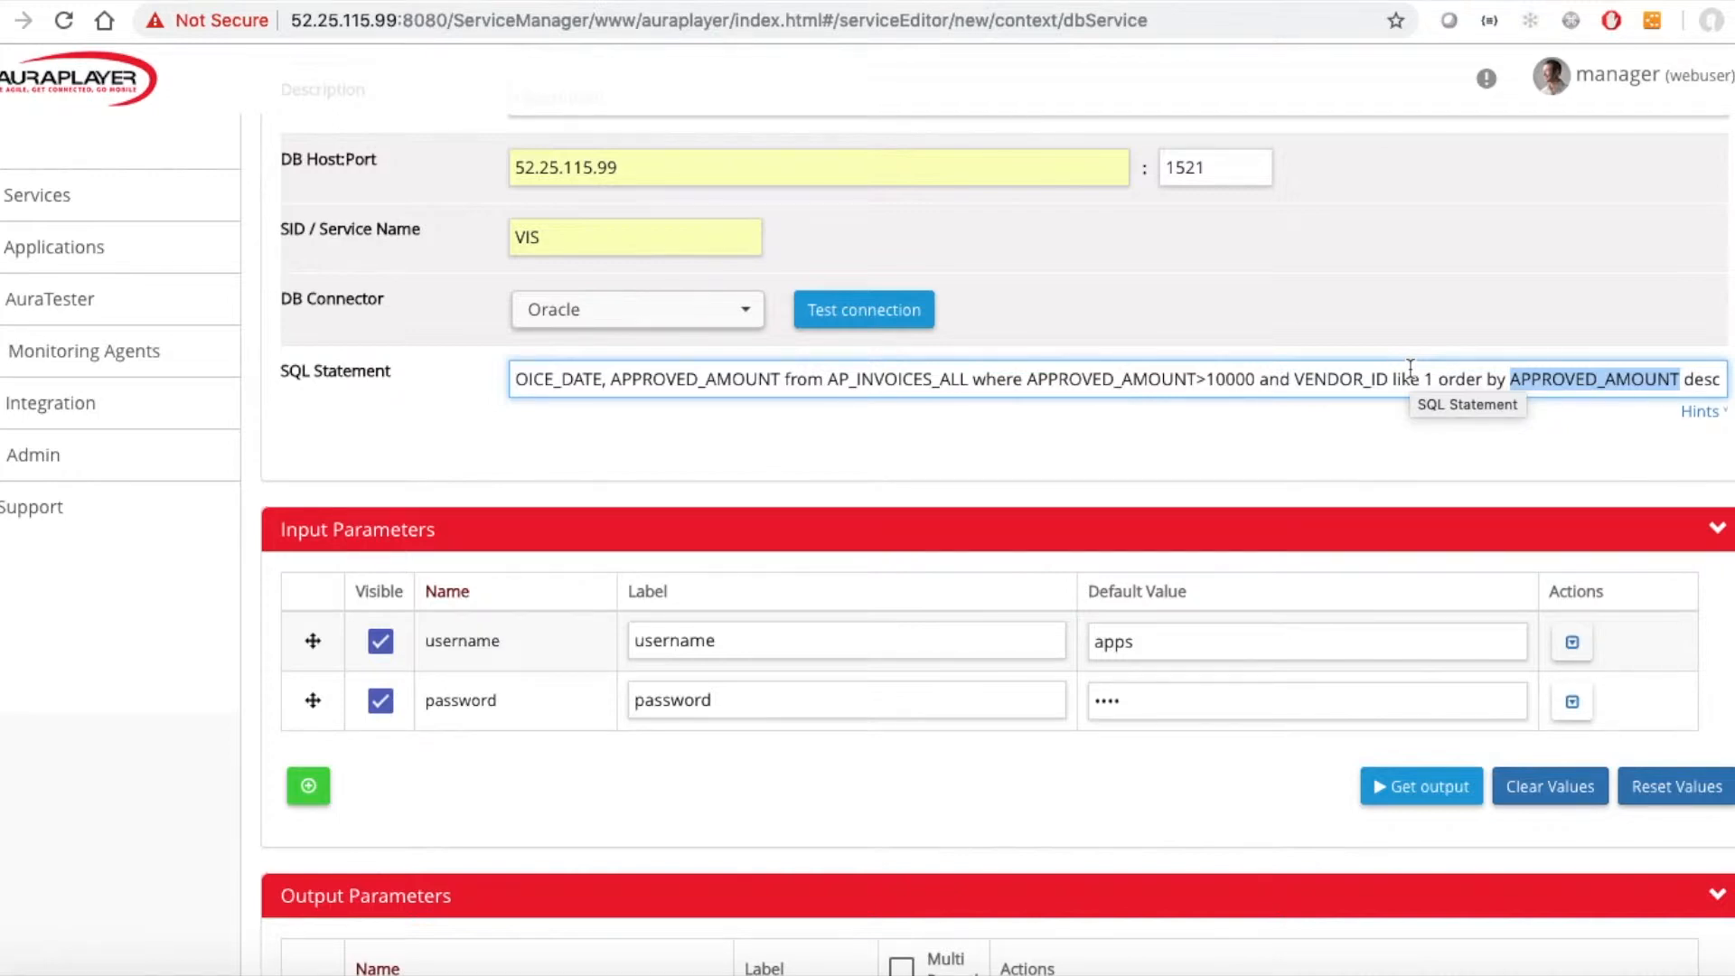
click(924, 415)
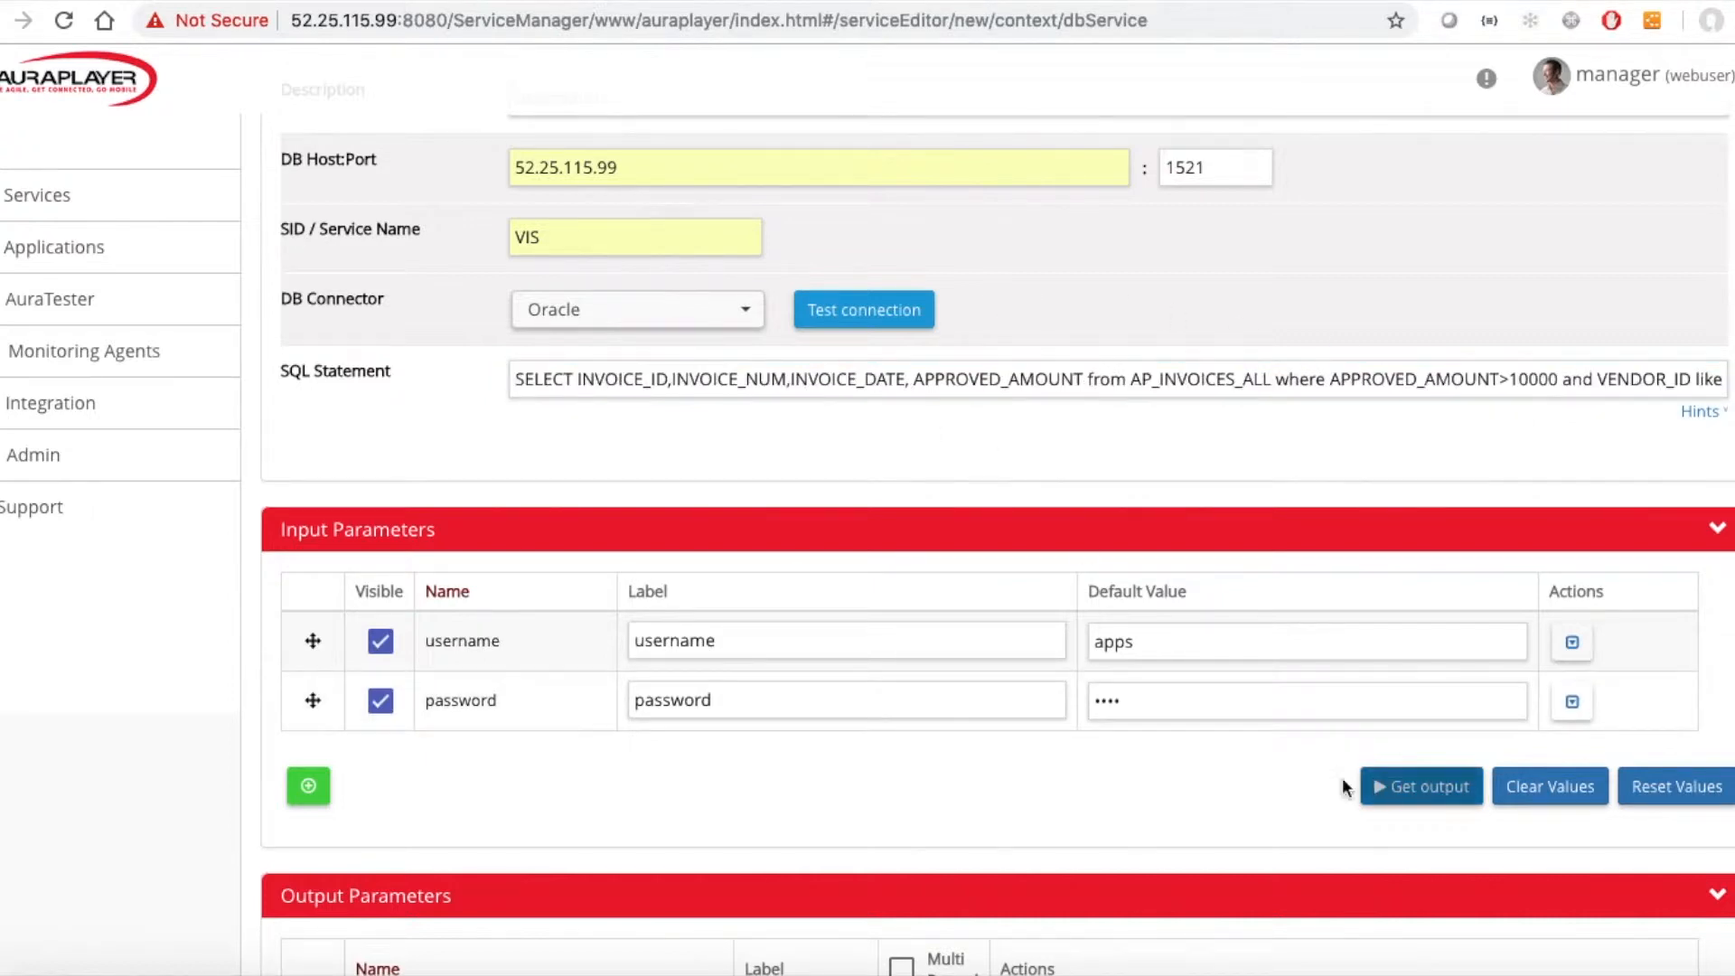
Run Get output to auto-detect the query's output parameters.
scroll(1191, 777, down, 3)
click(1385, 488)
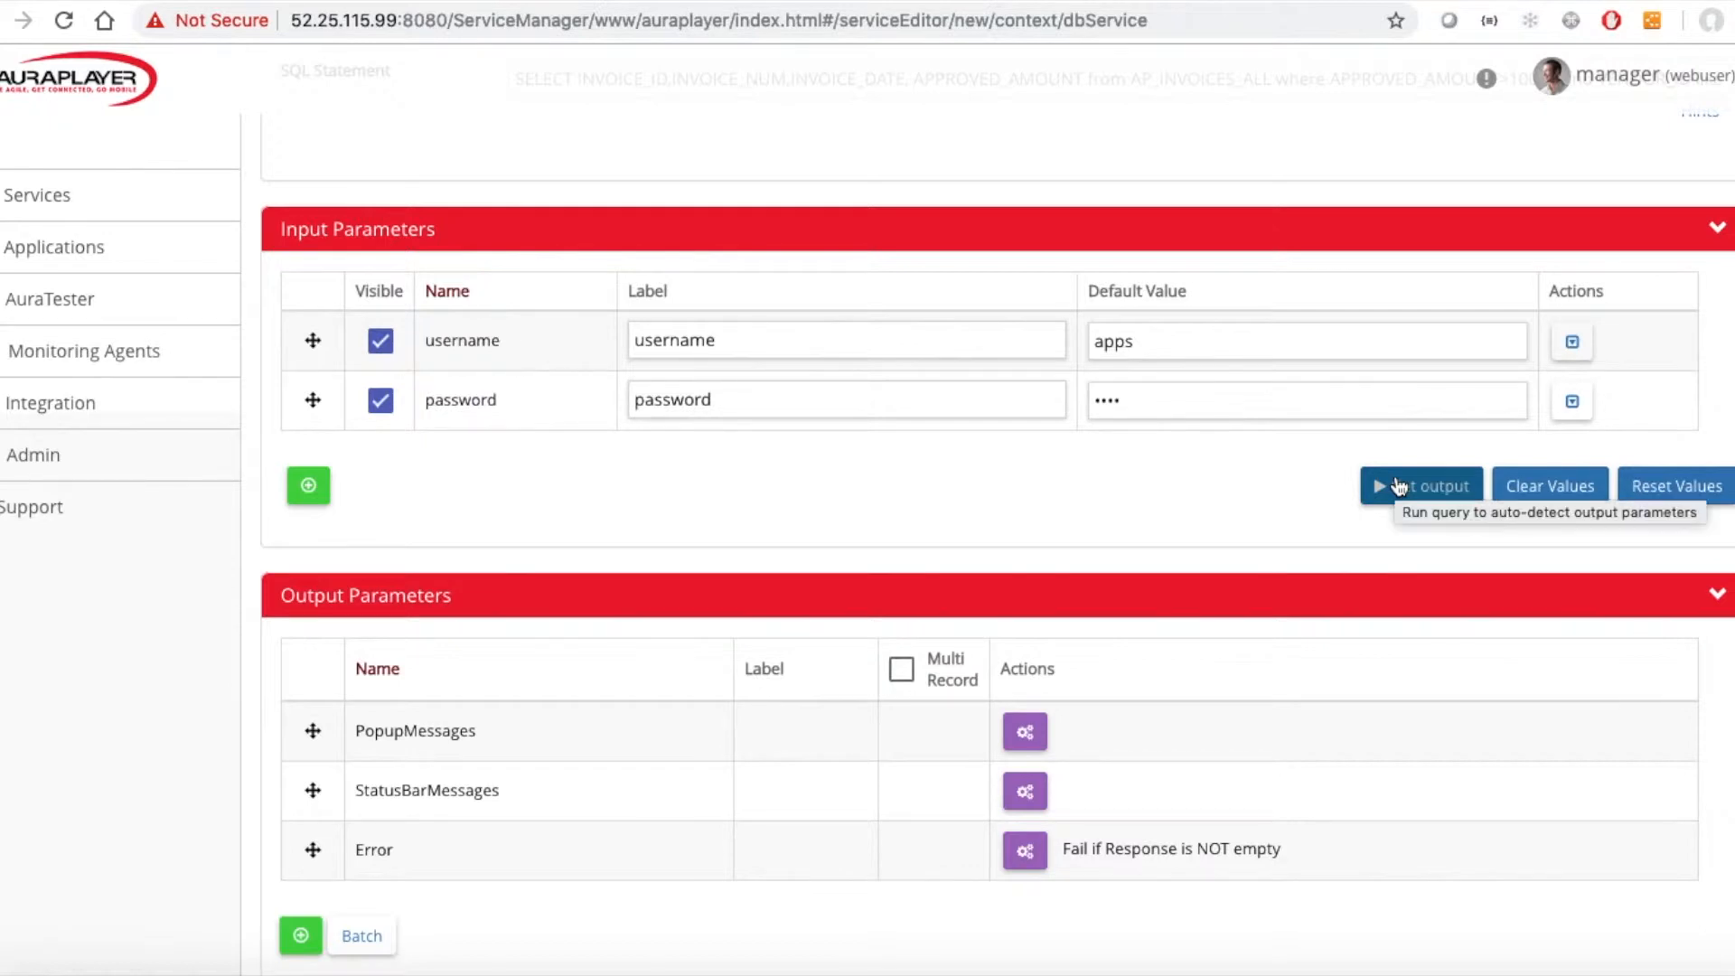
click(1398, 486)
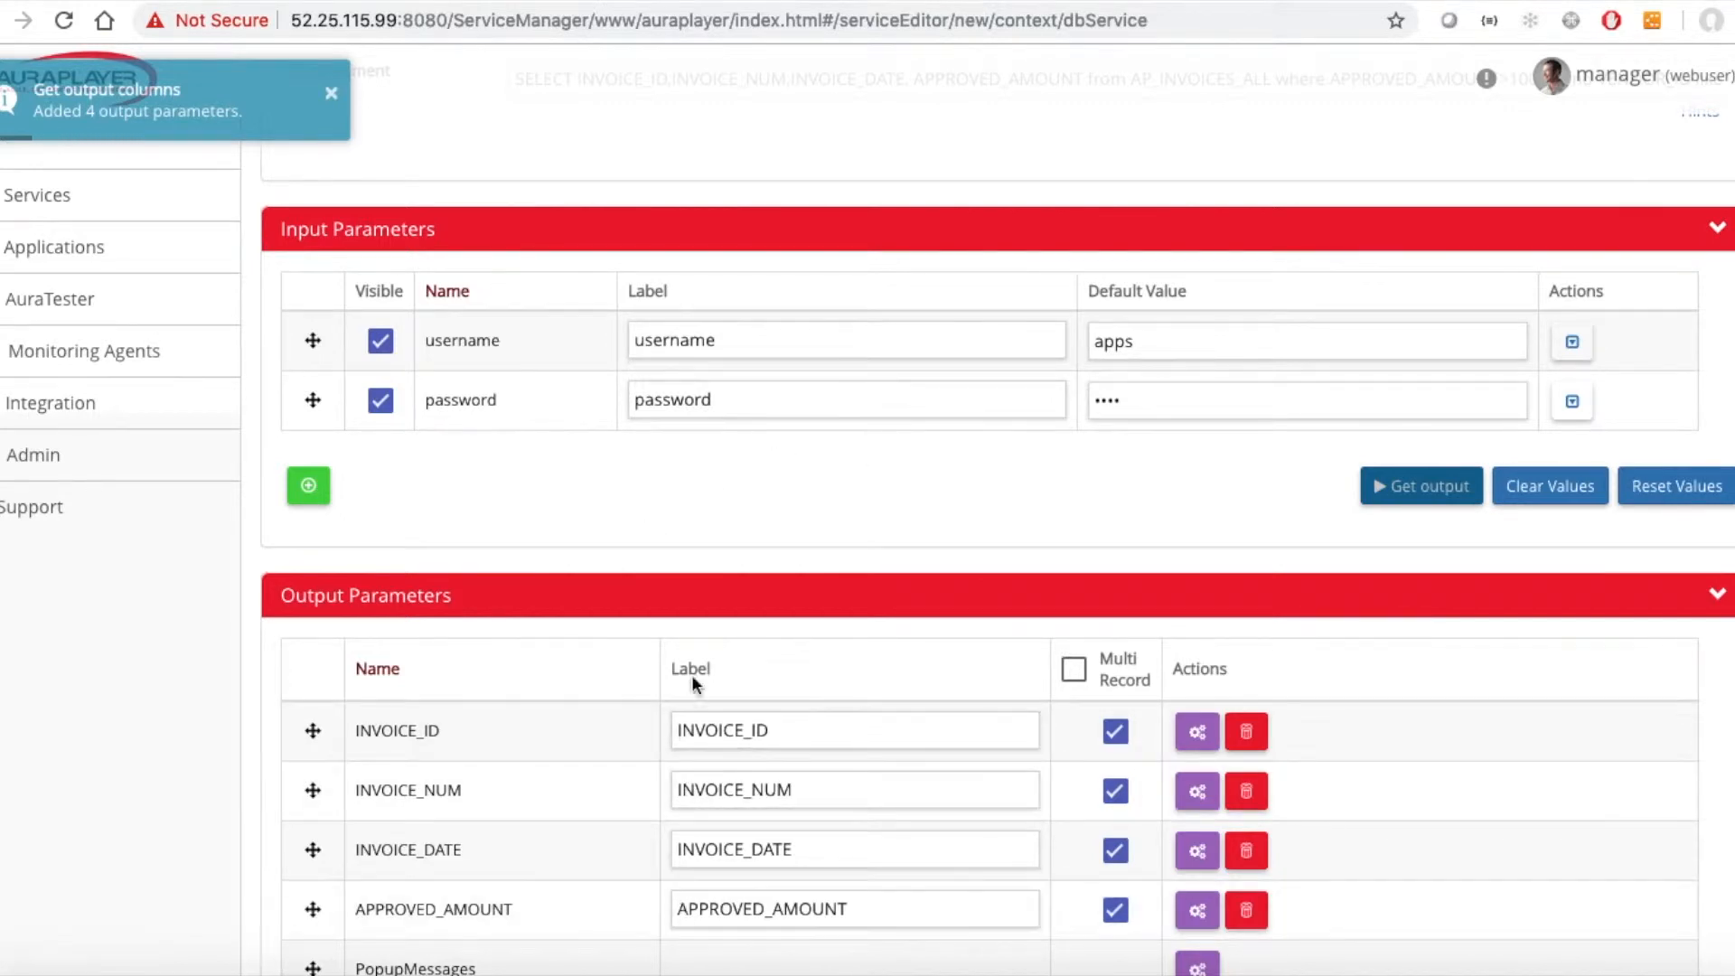
Review the detected output parameters and the advanced details settings.
scroll(594, 839, down, 3)
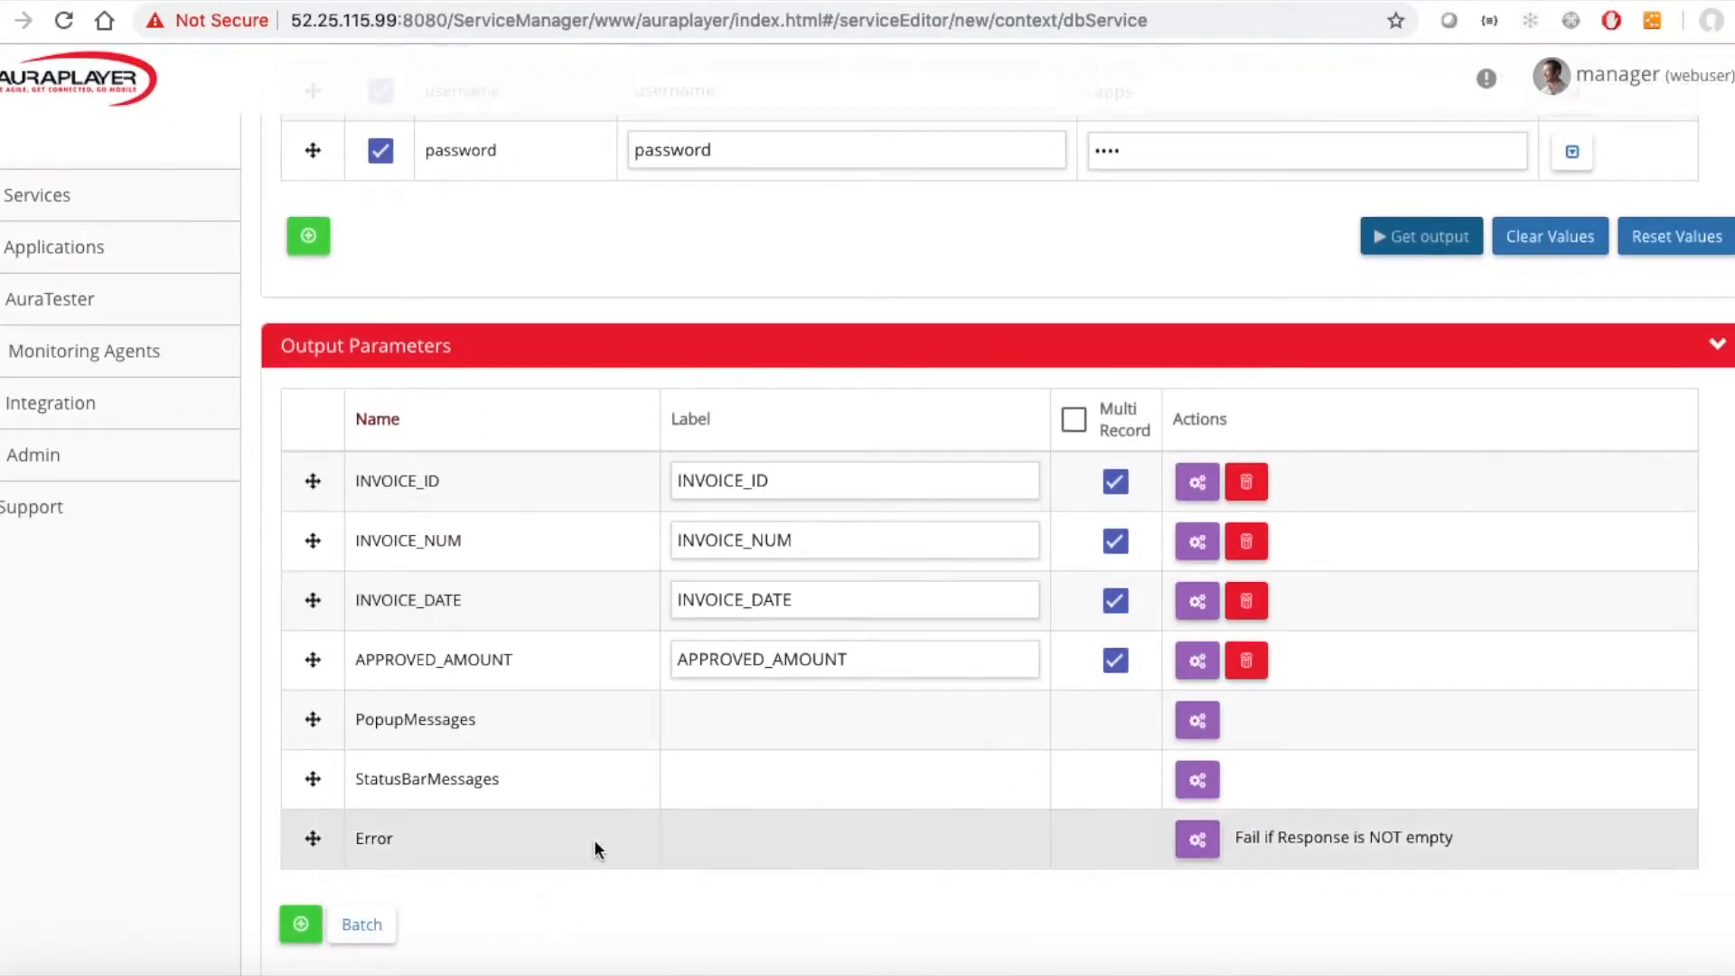
scroll(732, 274, up, 6)
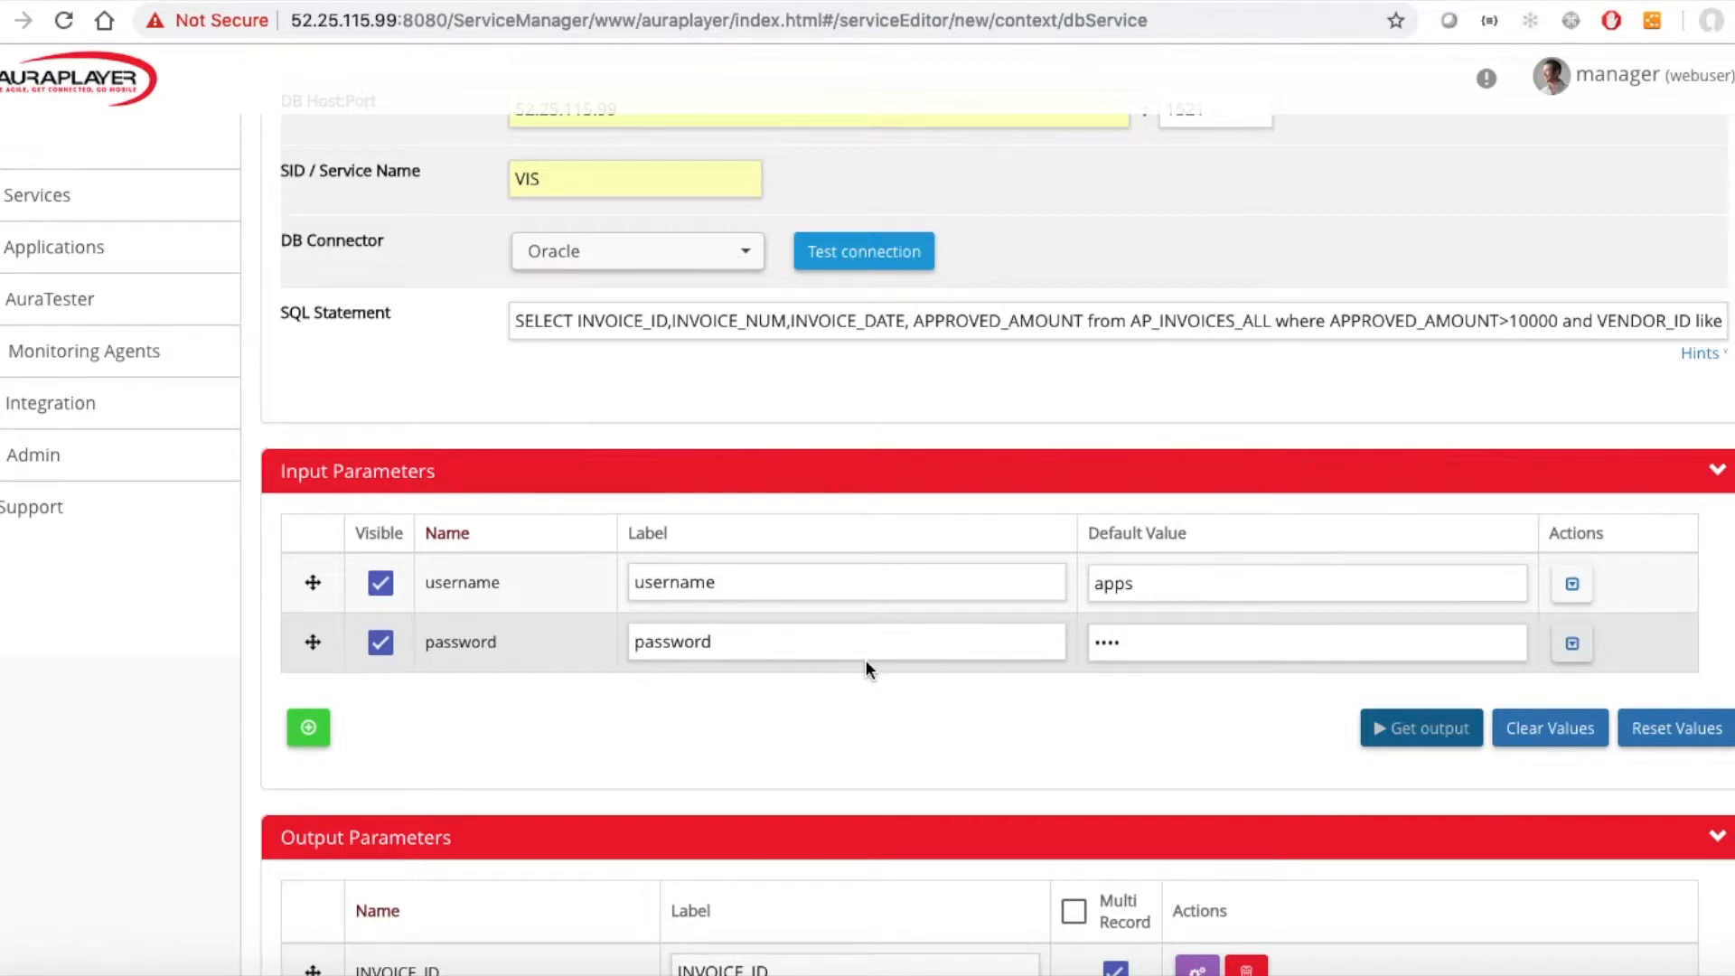
scroll(864, 659, down, 10)
scroll(866, 669, down, 3)
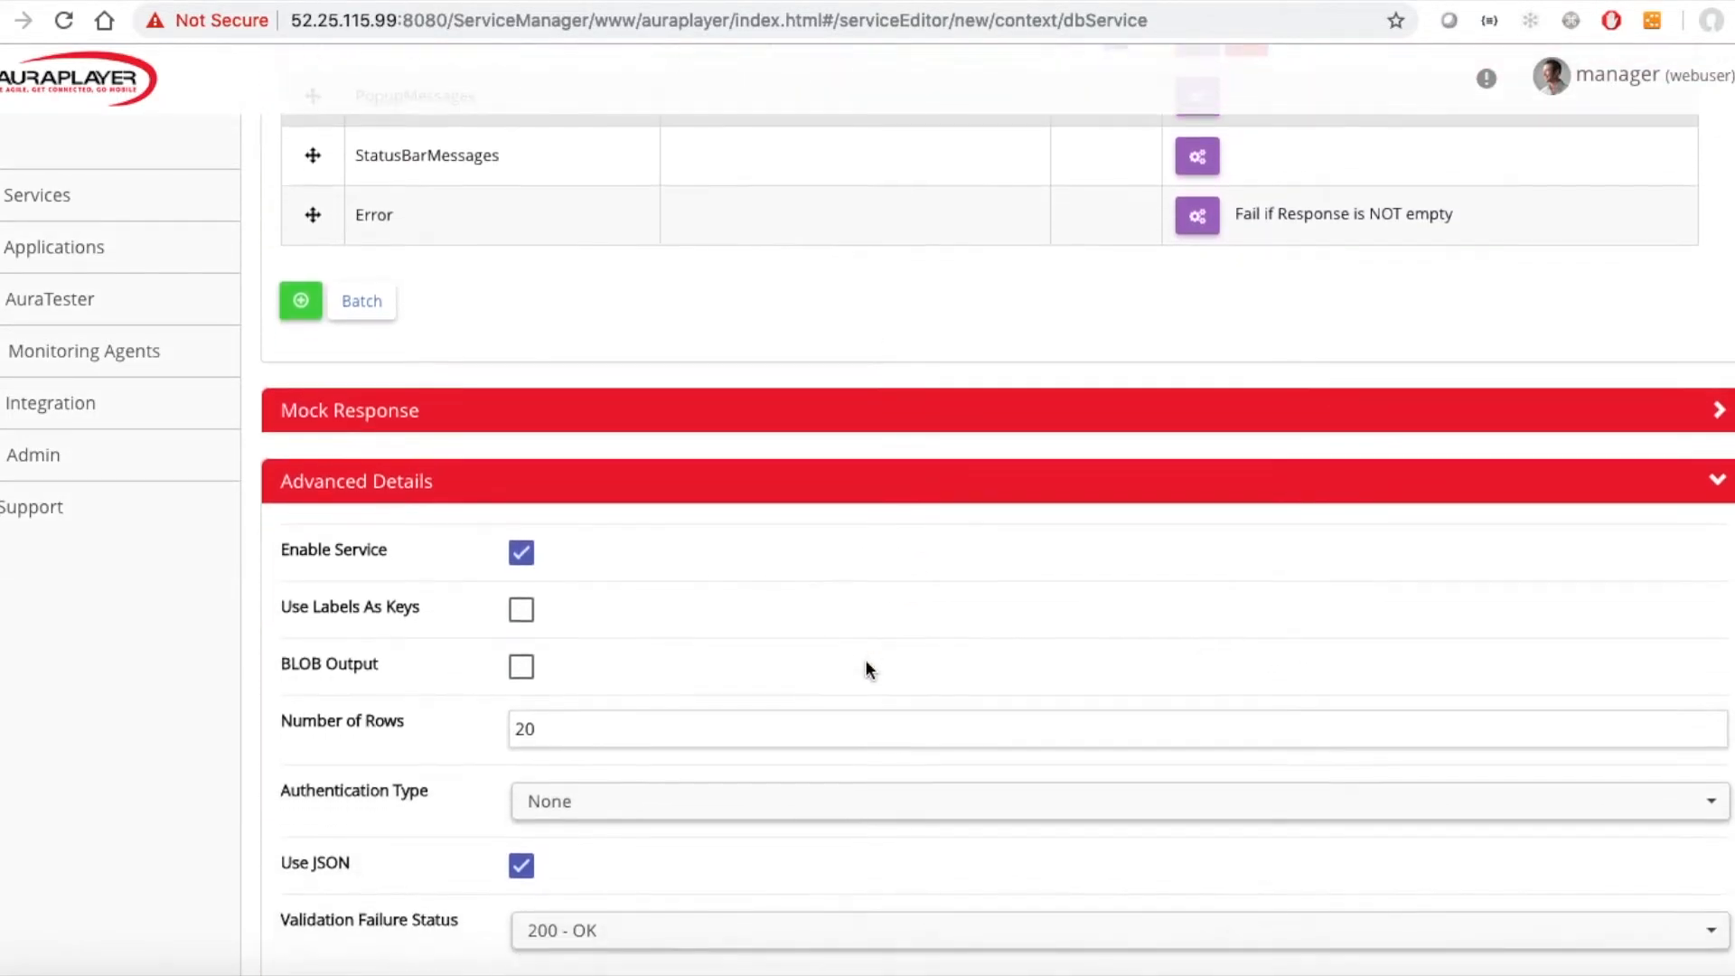
scroll(799, 516, up, 6)
scroll(798, 517, down, 8)
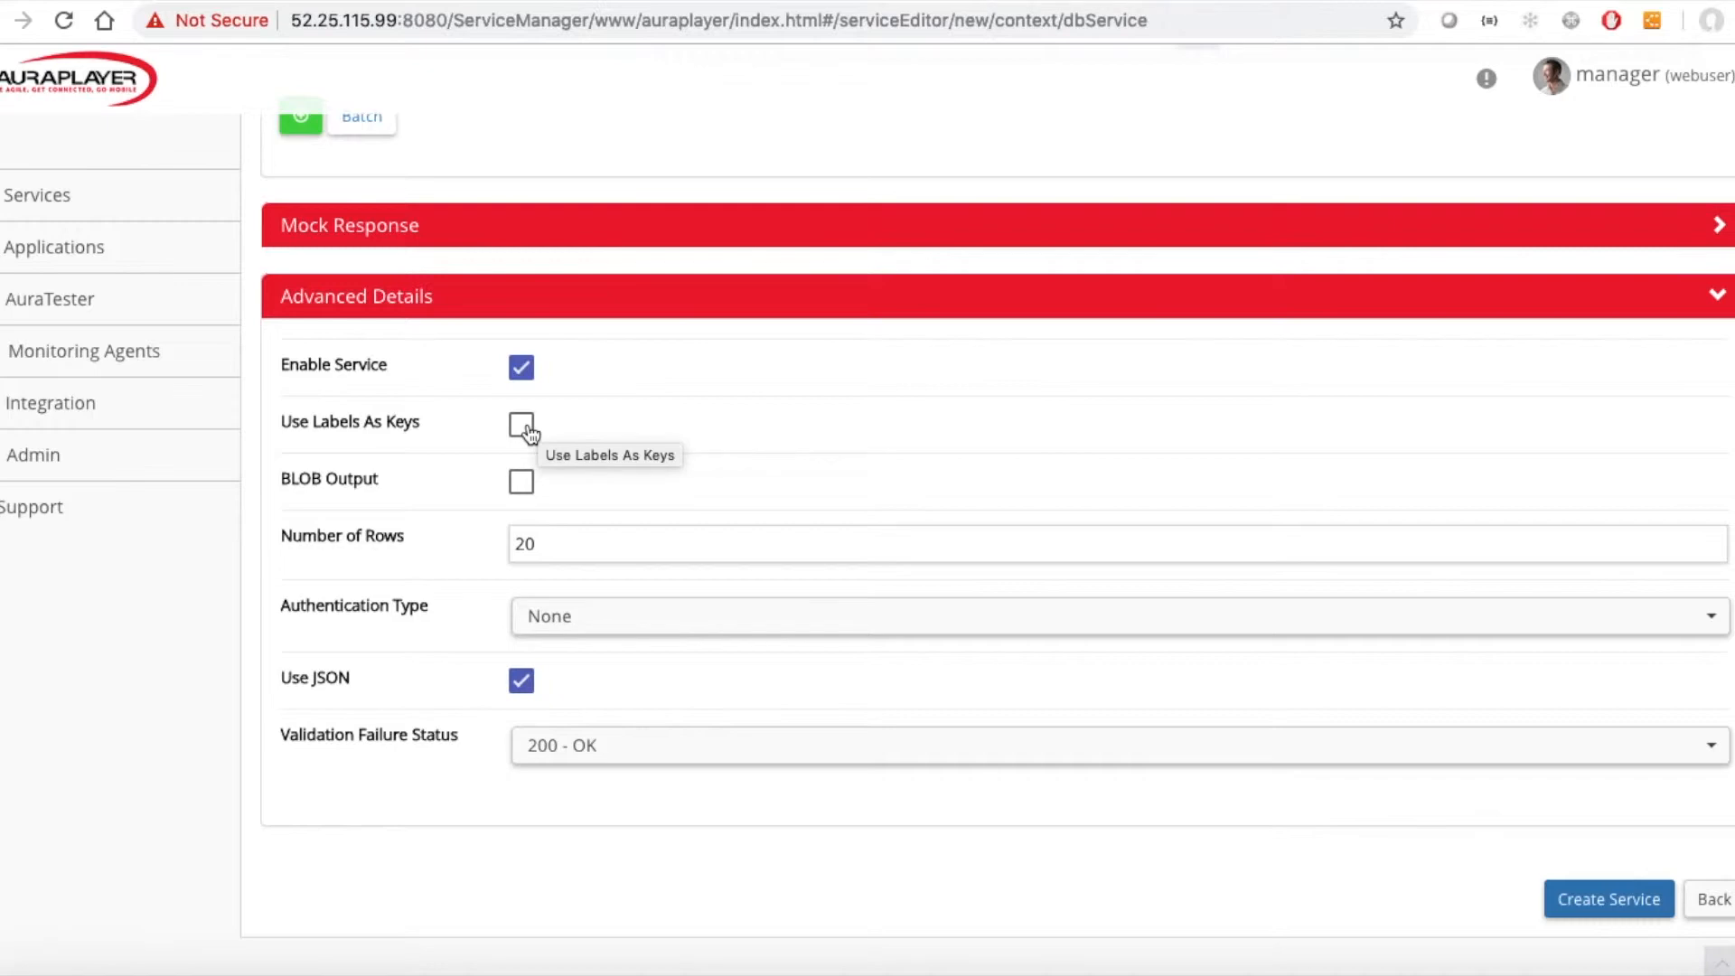
scroll(529, 432, up, 7)
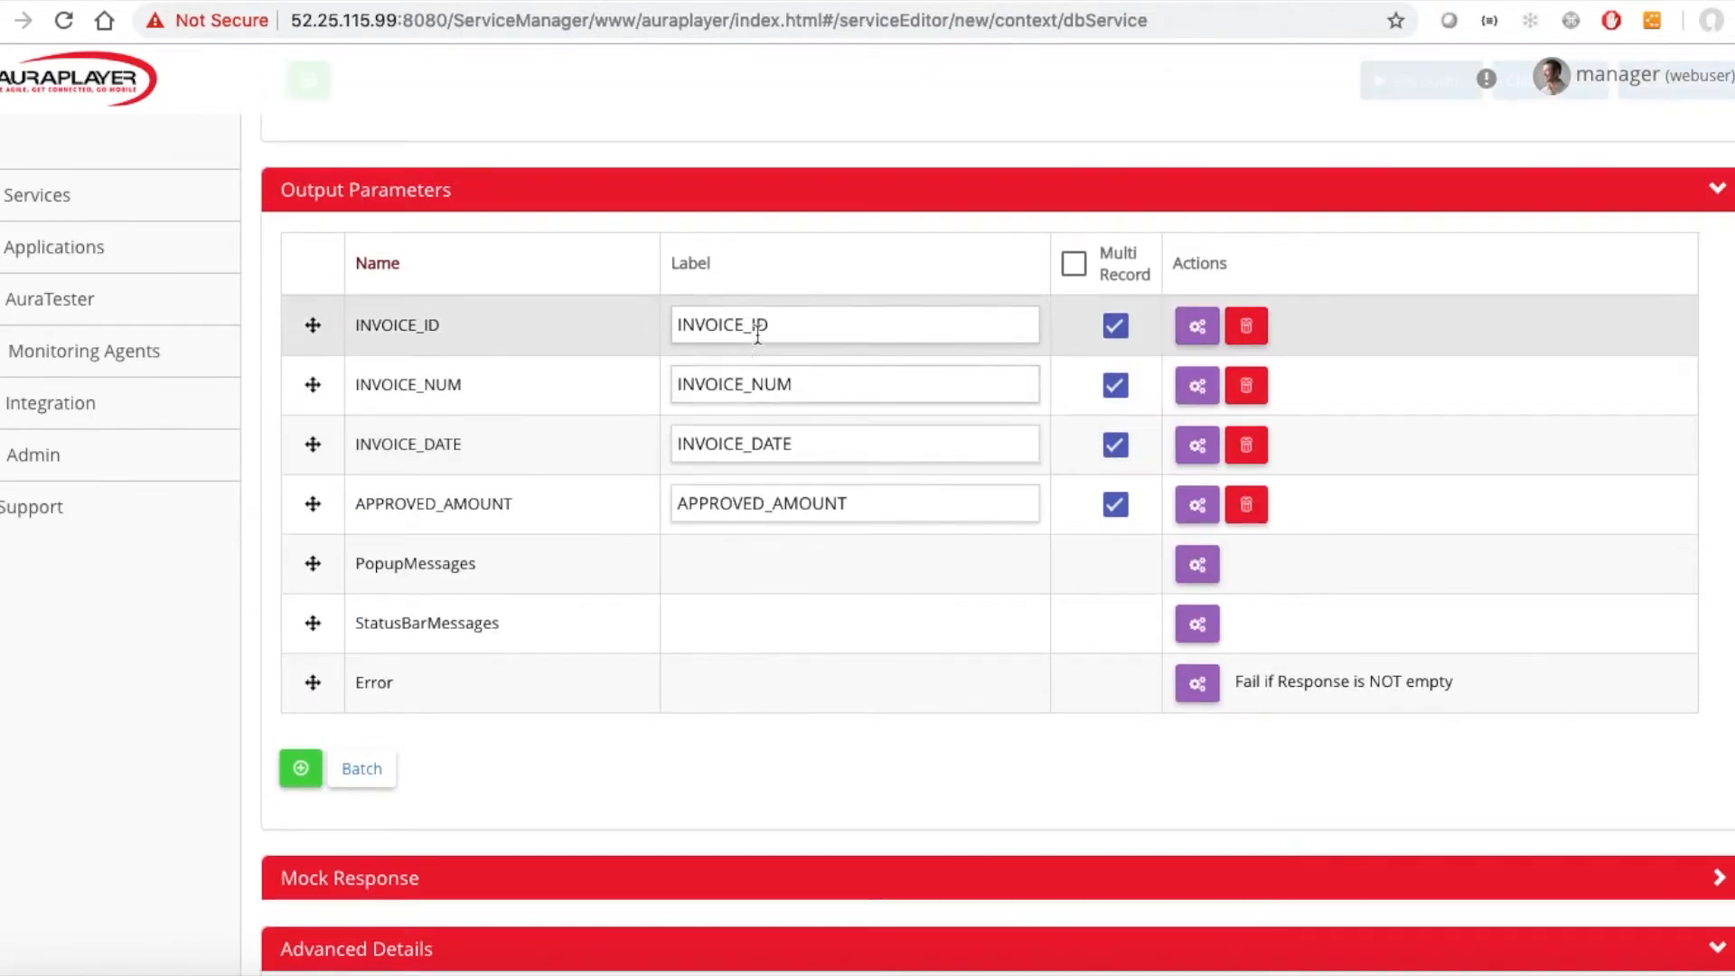
scroll(107, 698, down, 7)
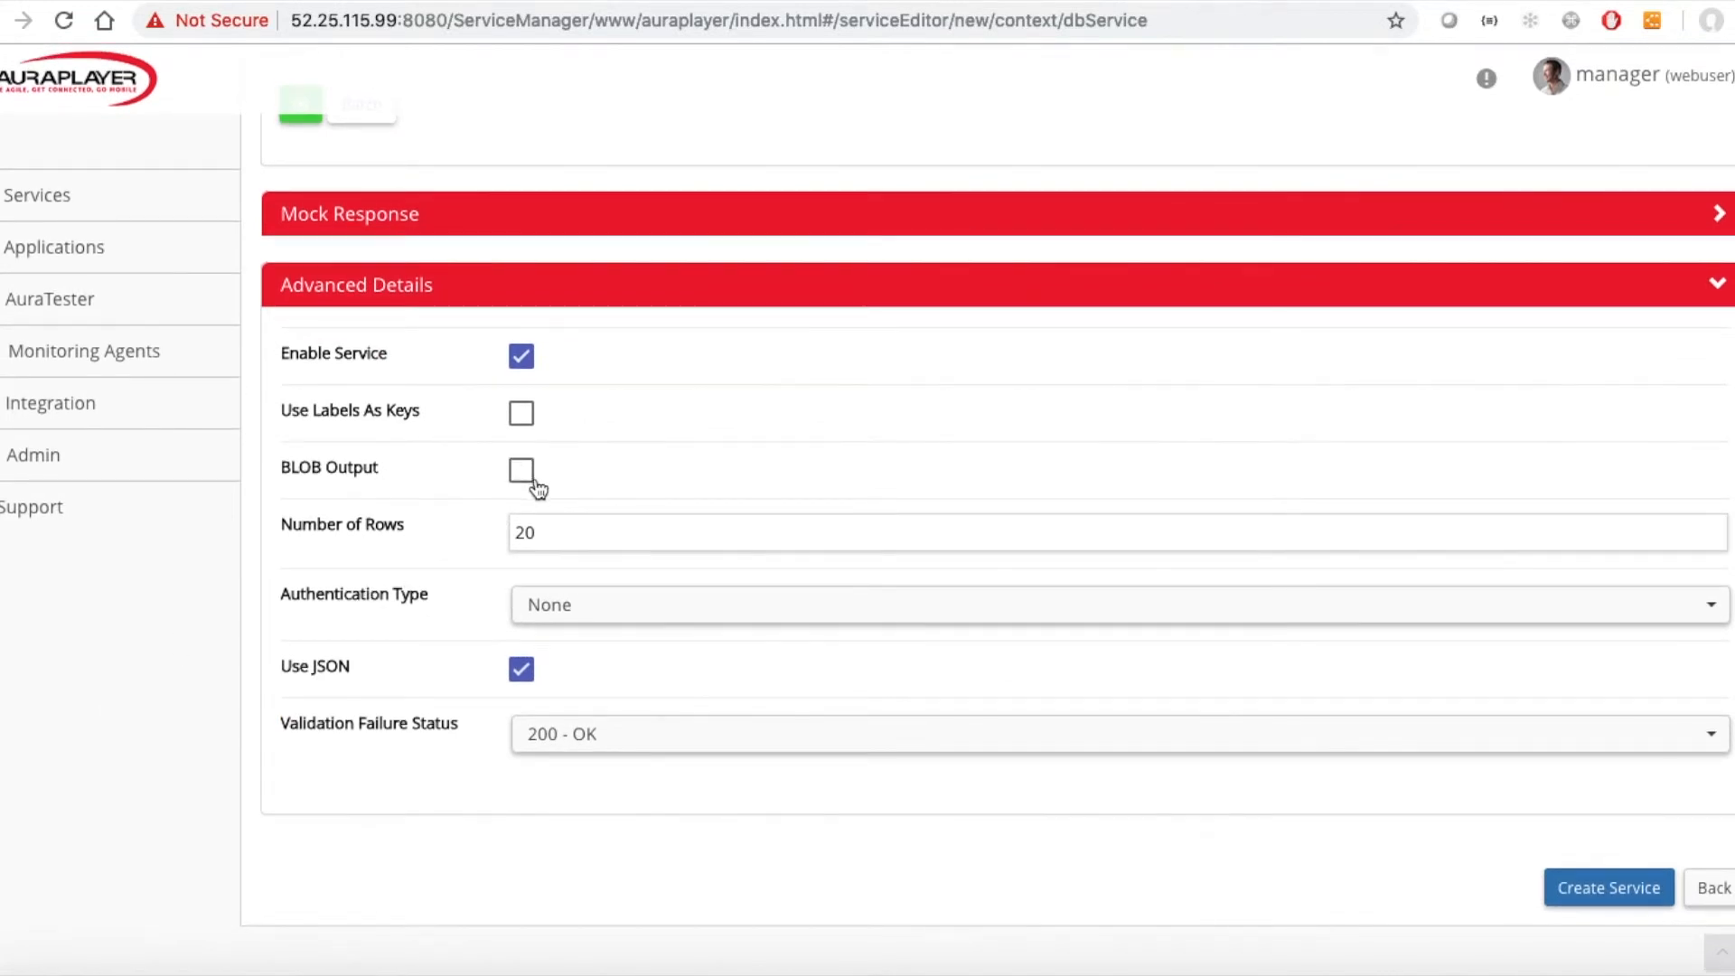
Create the service with the configured settings.
double_click(554, 531)
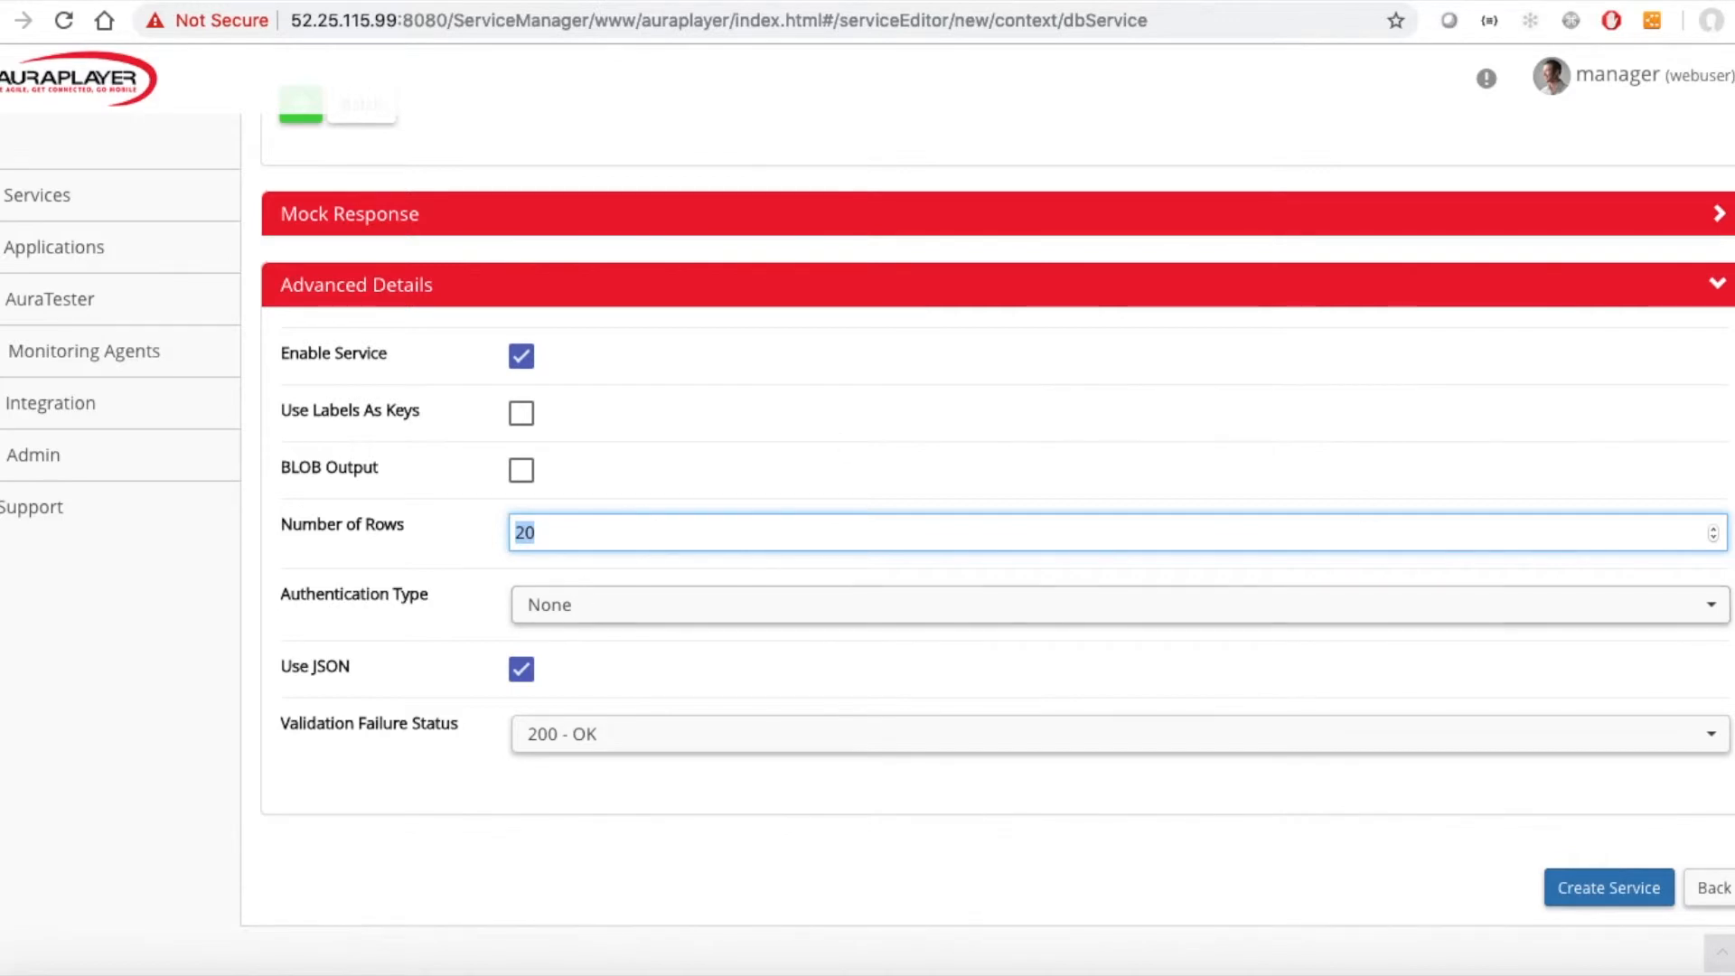
click(1595, 889)
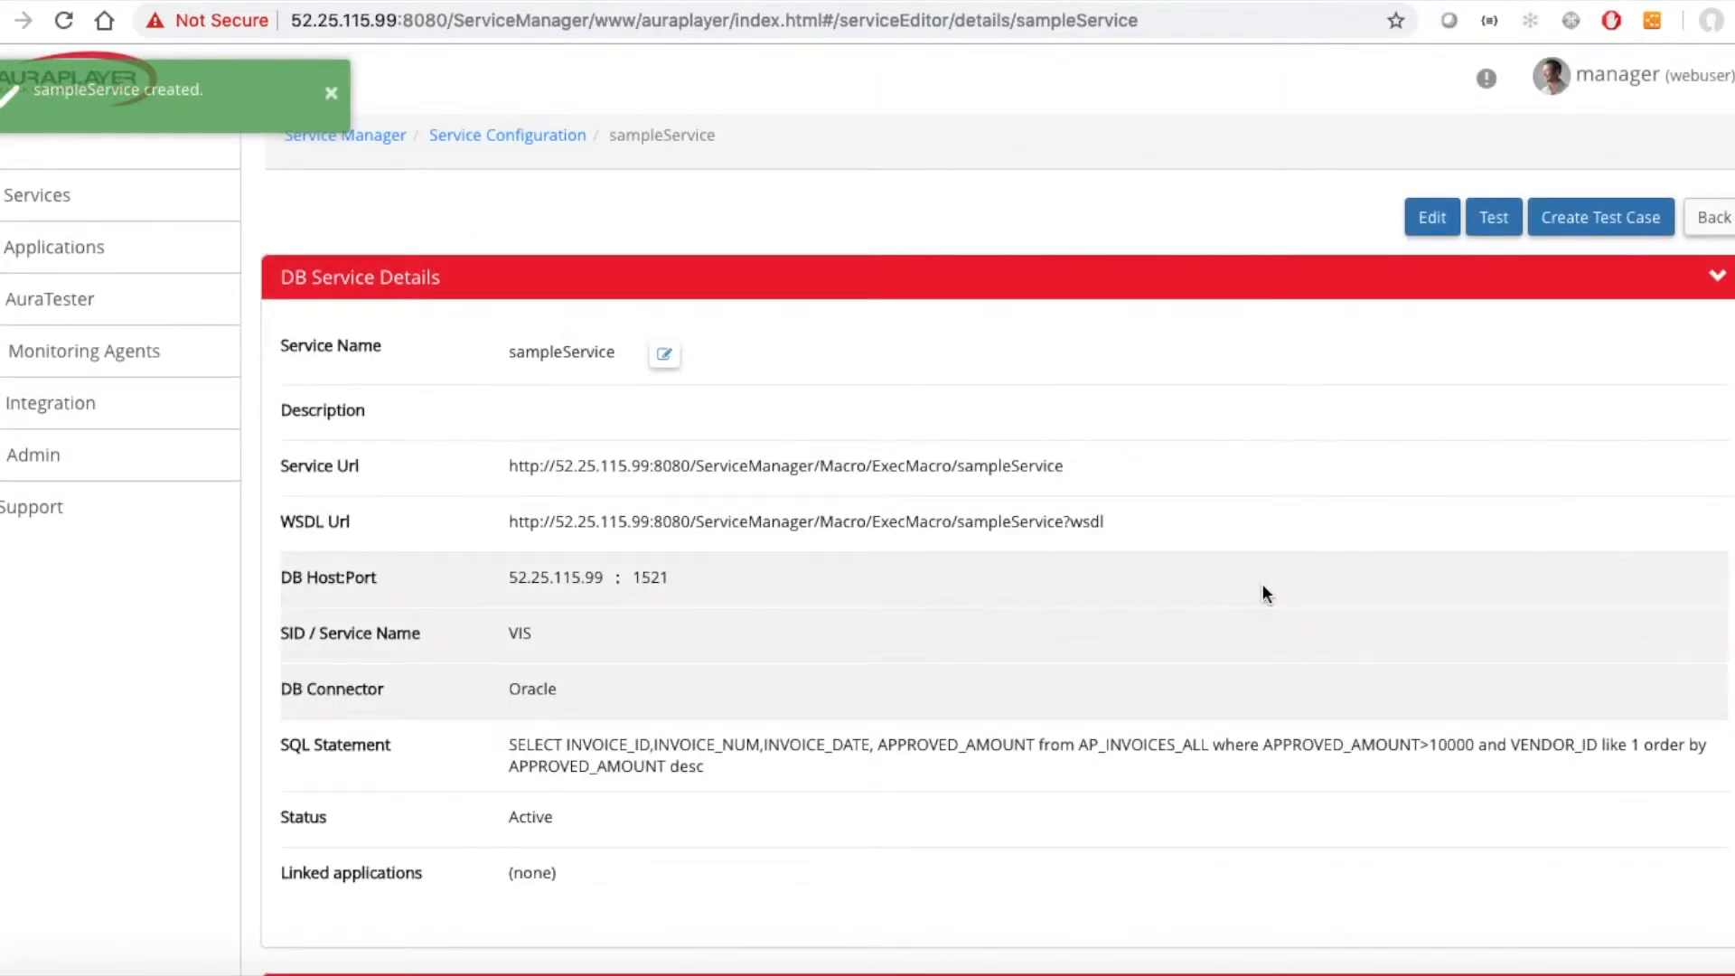
scroll(1065, 664, down, 5)
scroll(1065, 665, up, 5)
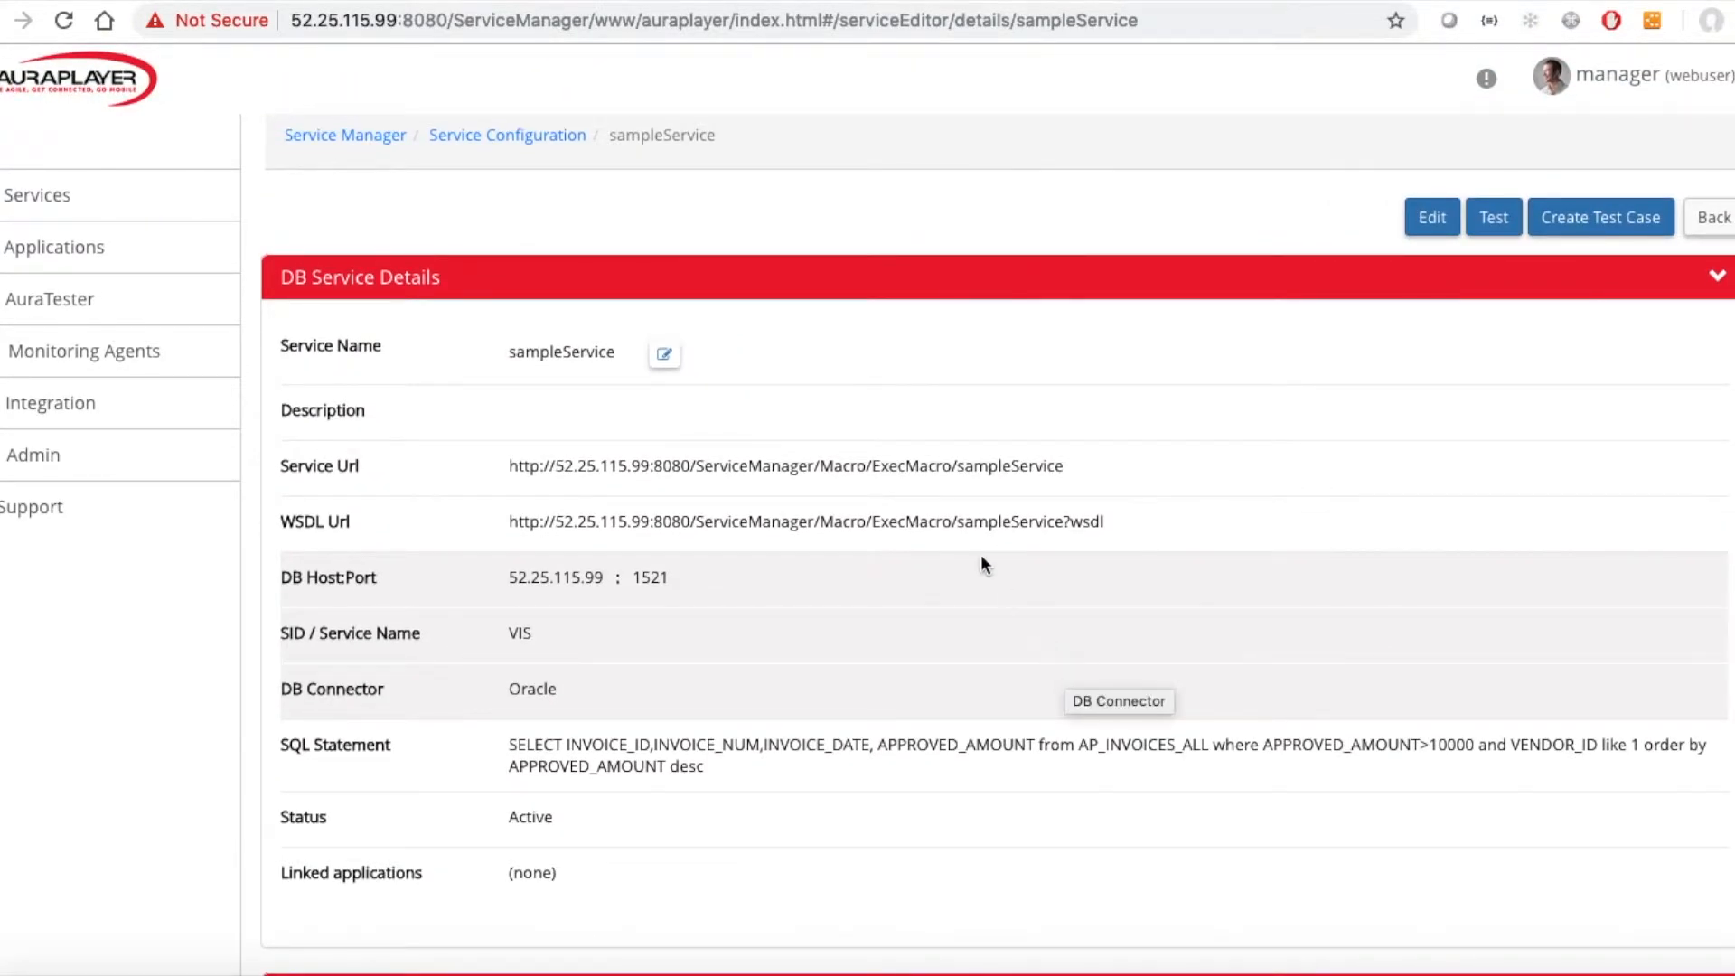
Select the service URL and the WSDL URL of the new service.
double_click(1044, 466)
triple_click(1044, 465)
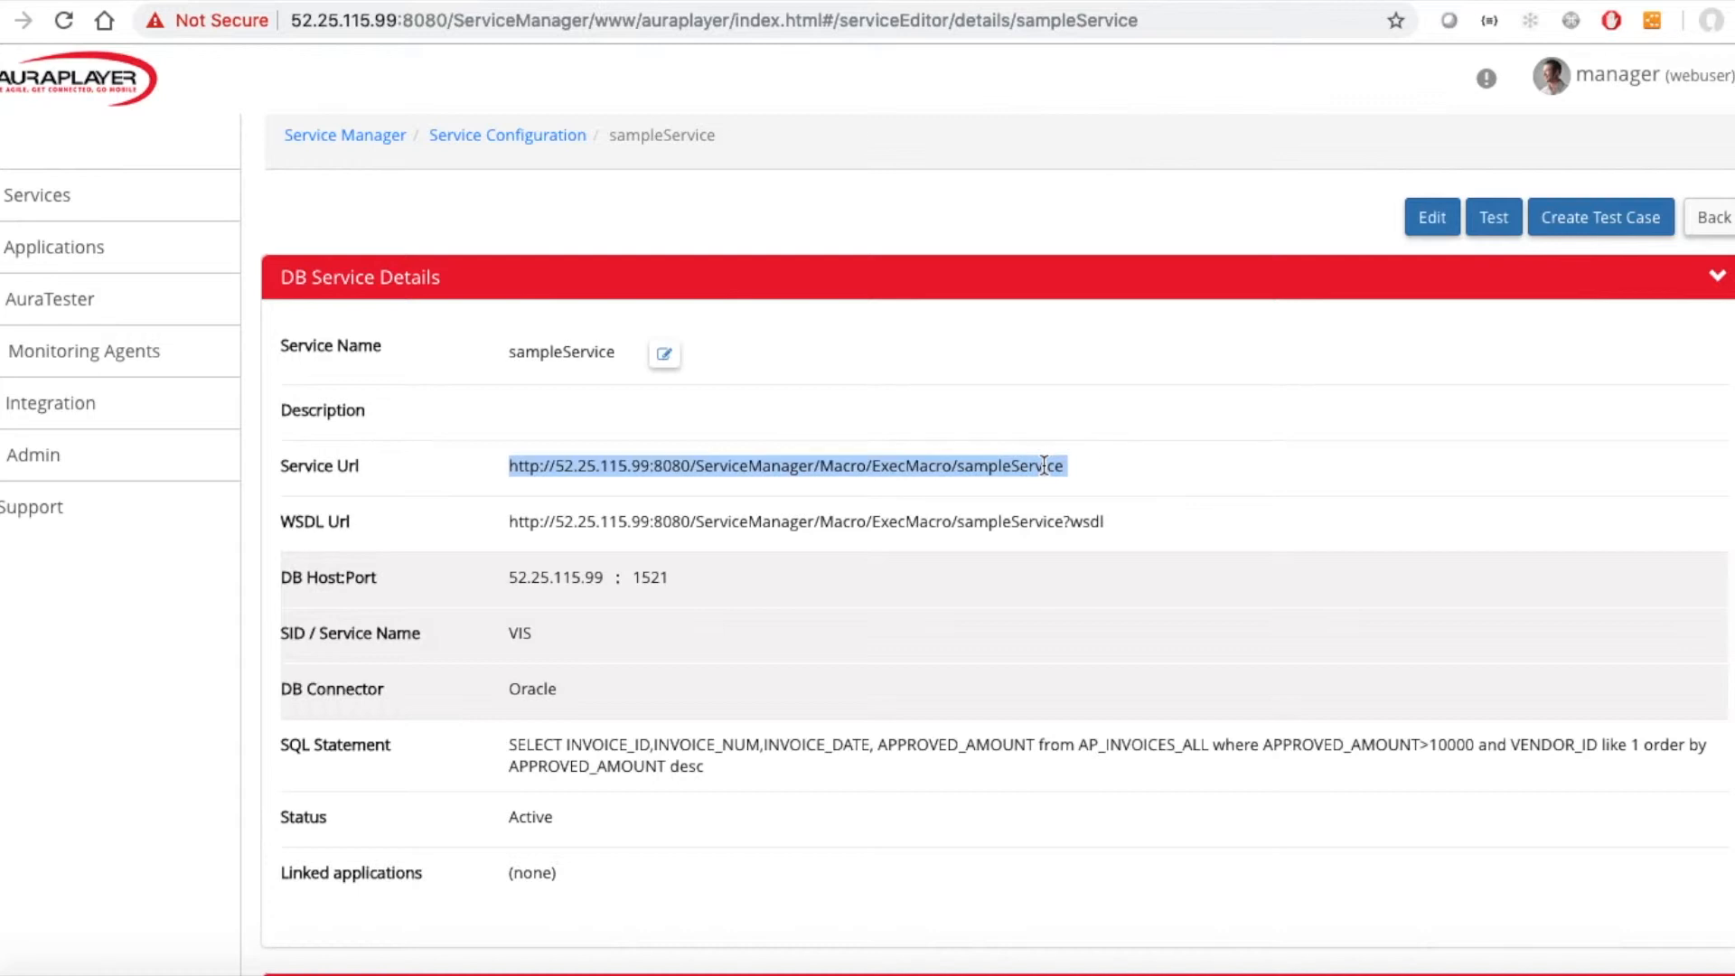
double_click(1052, 516)
triple_click(1053, 516)
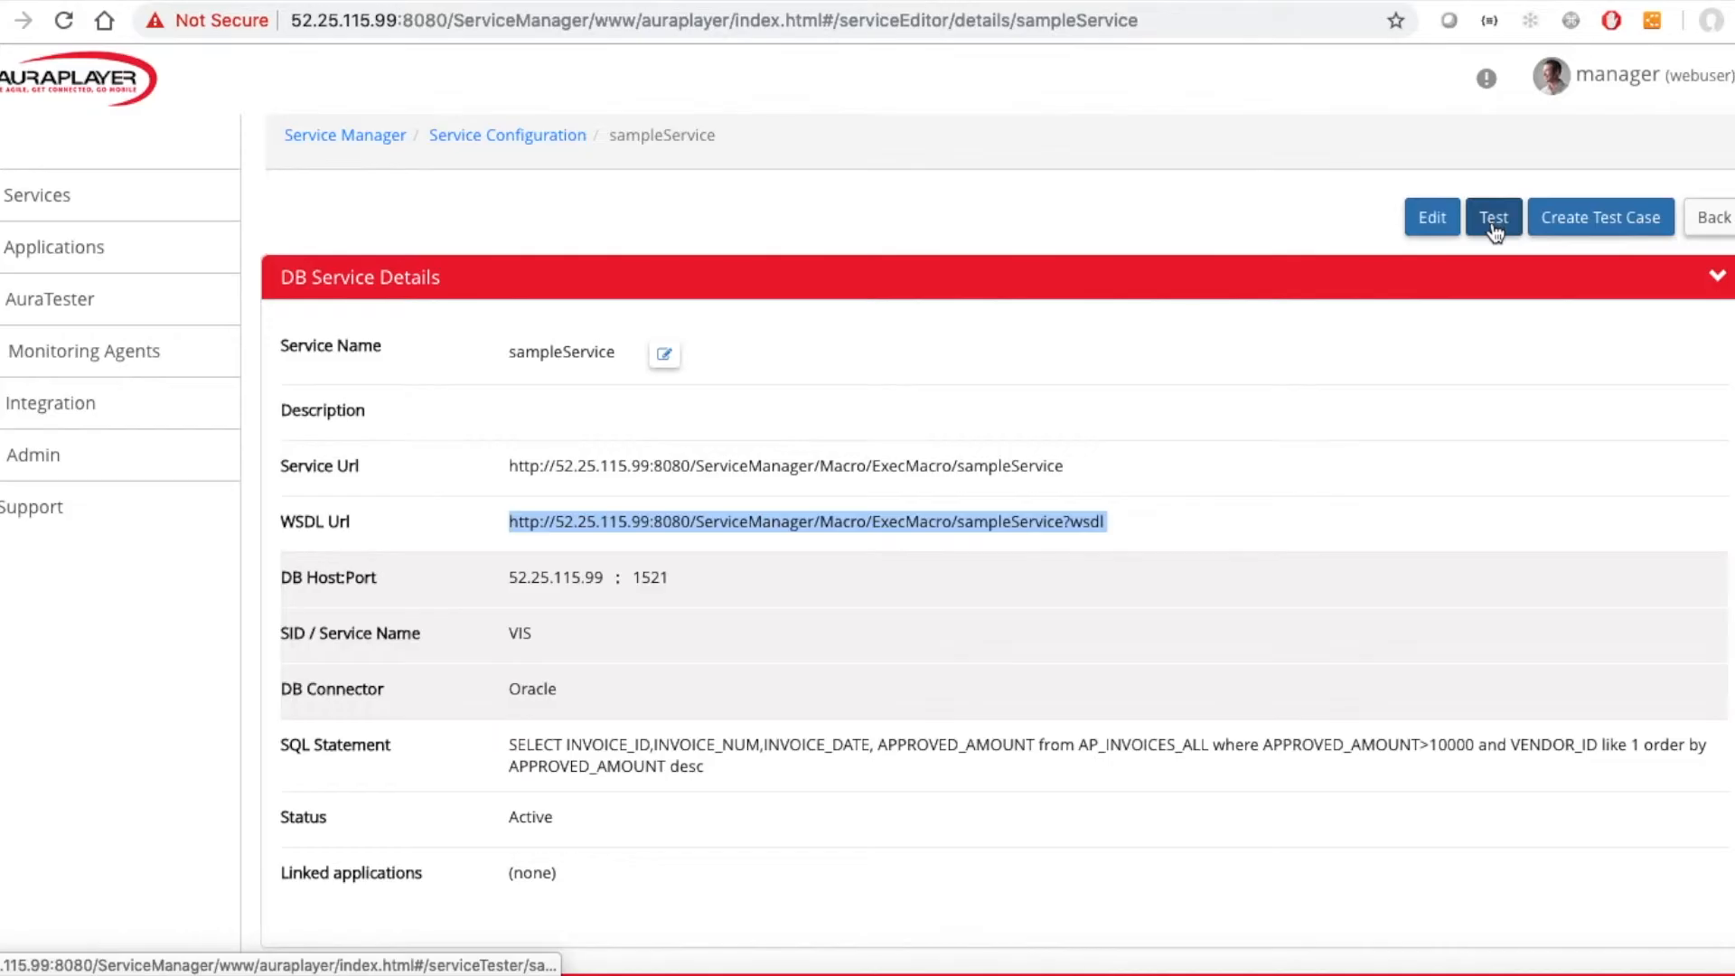
Open the service tester for sampleService, run a test, and scroll through the returned invoice results.
click(1493, 226)
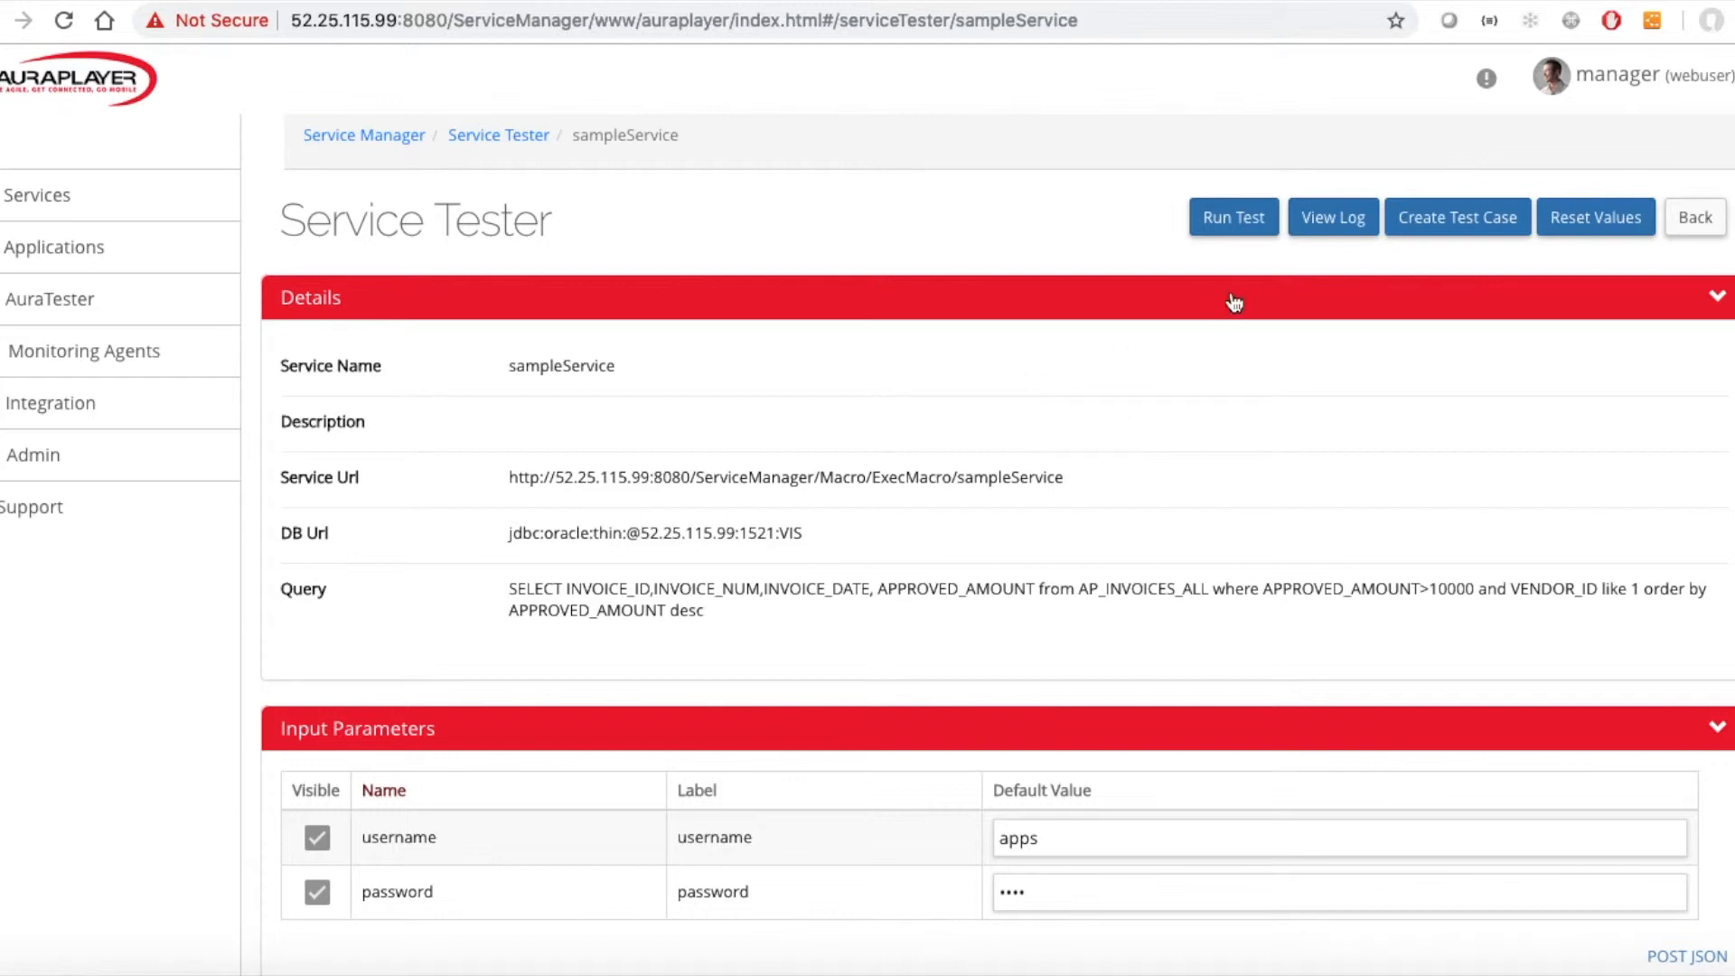
click(1244, 227)
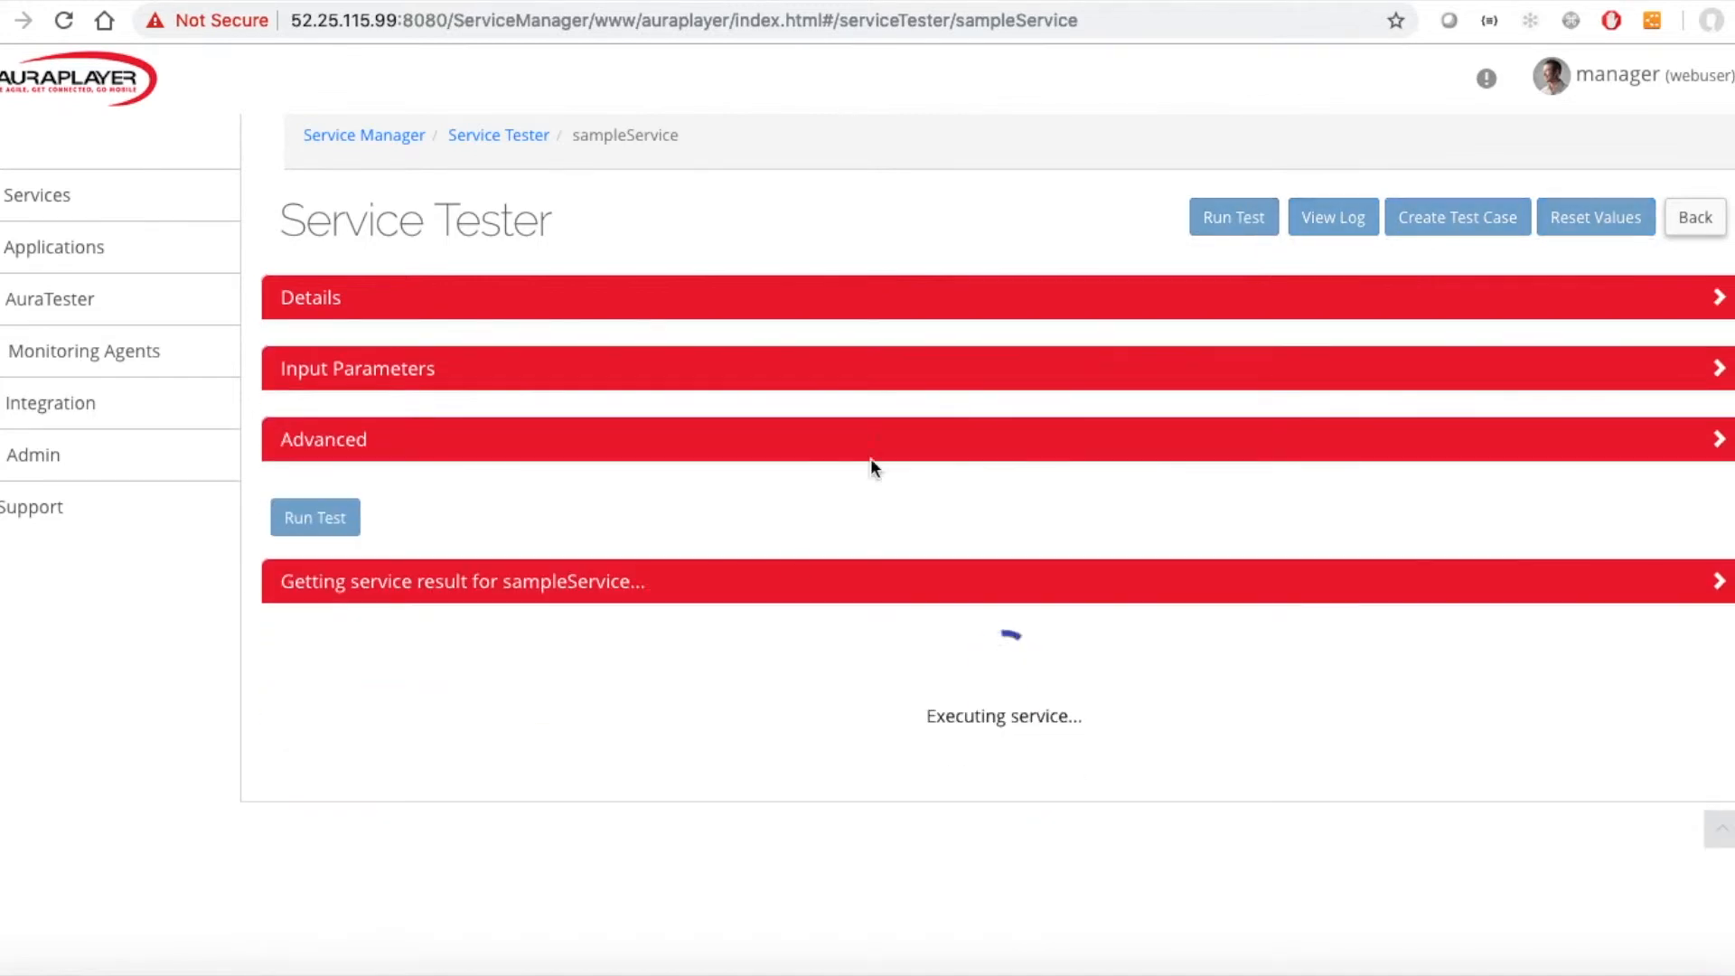
scroll(738, 617, down, 10)
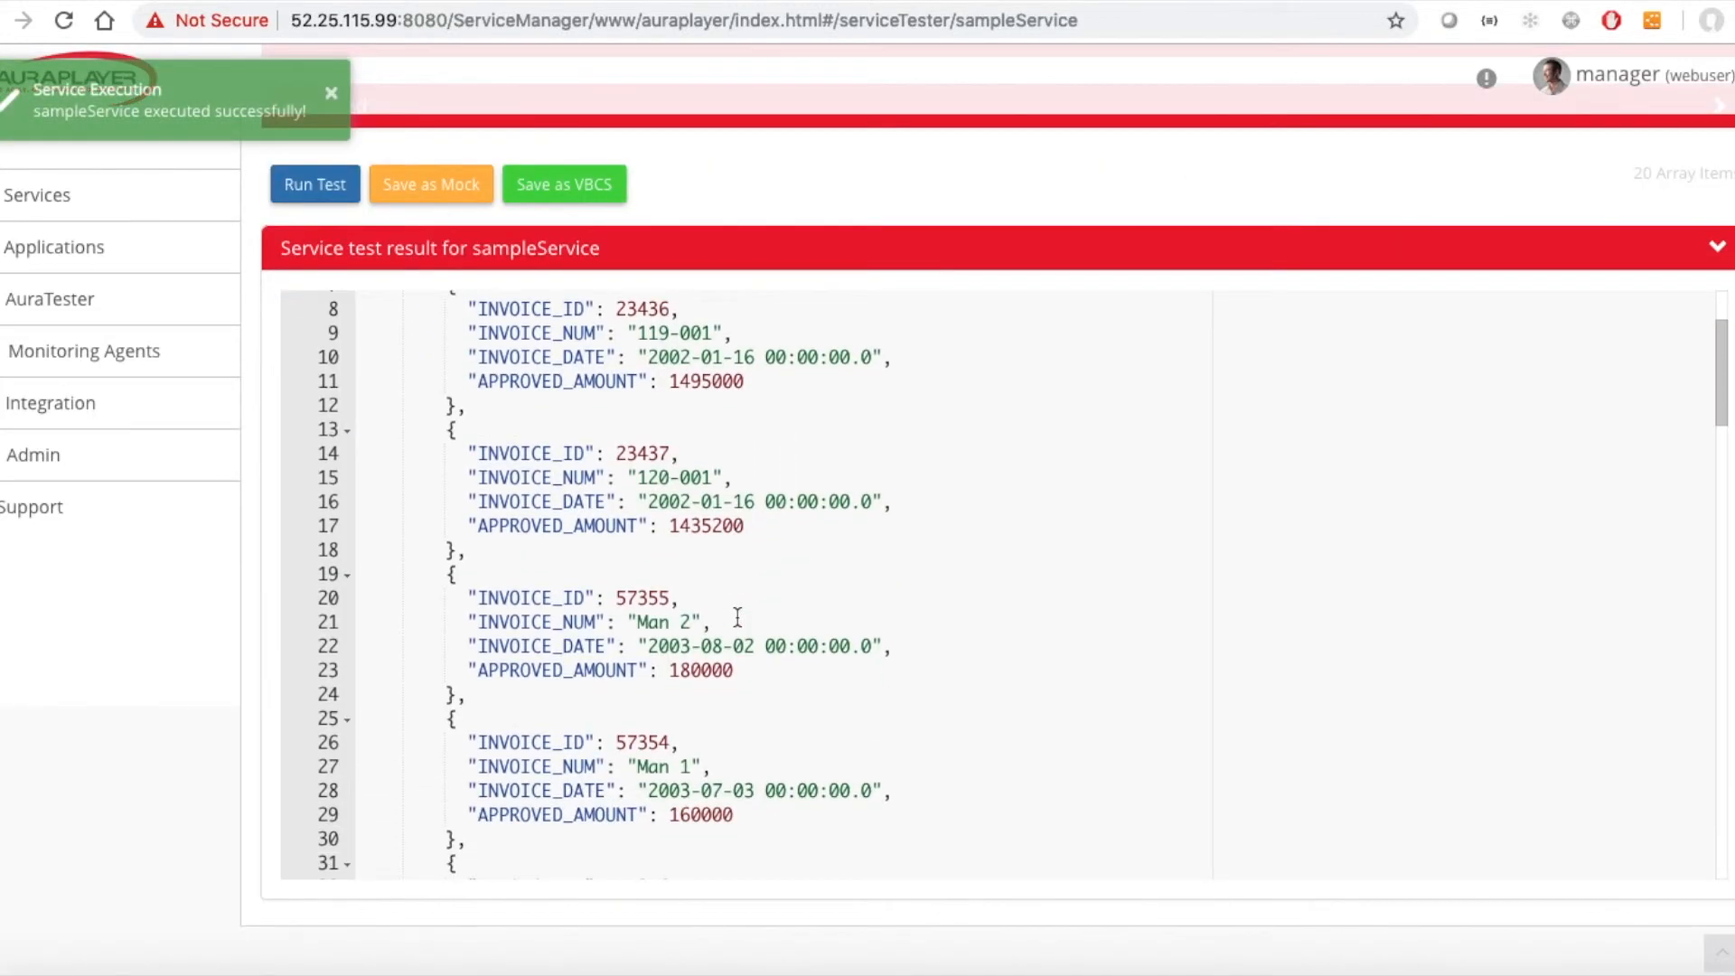
scroll(738, 617, down, 3)
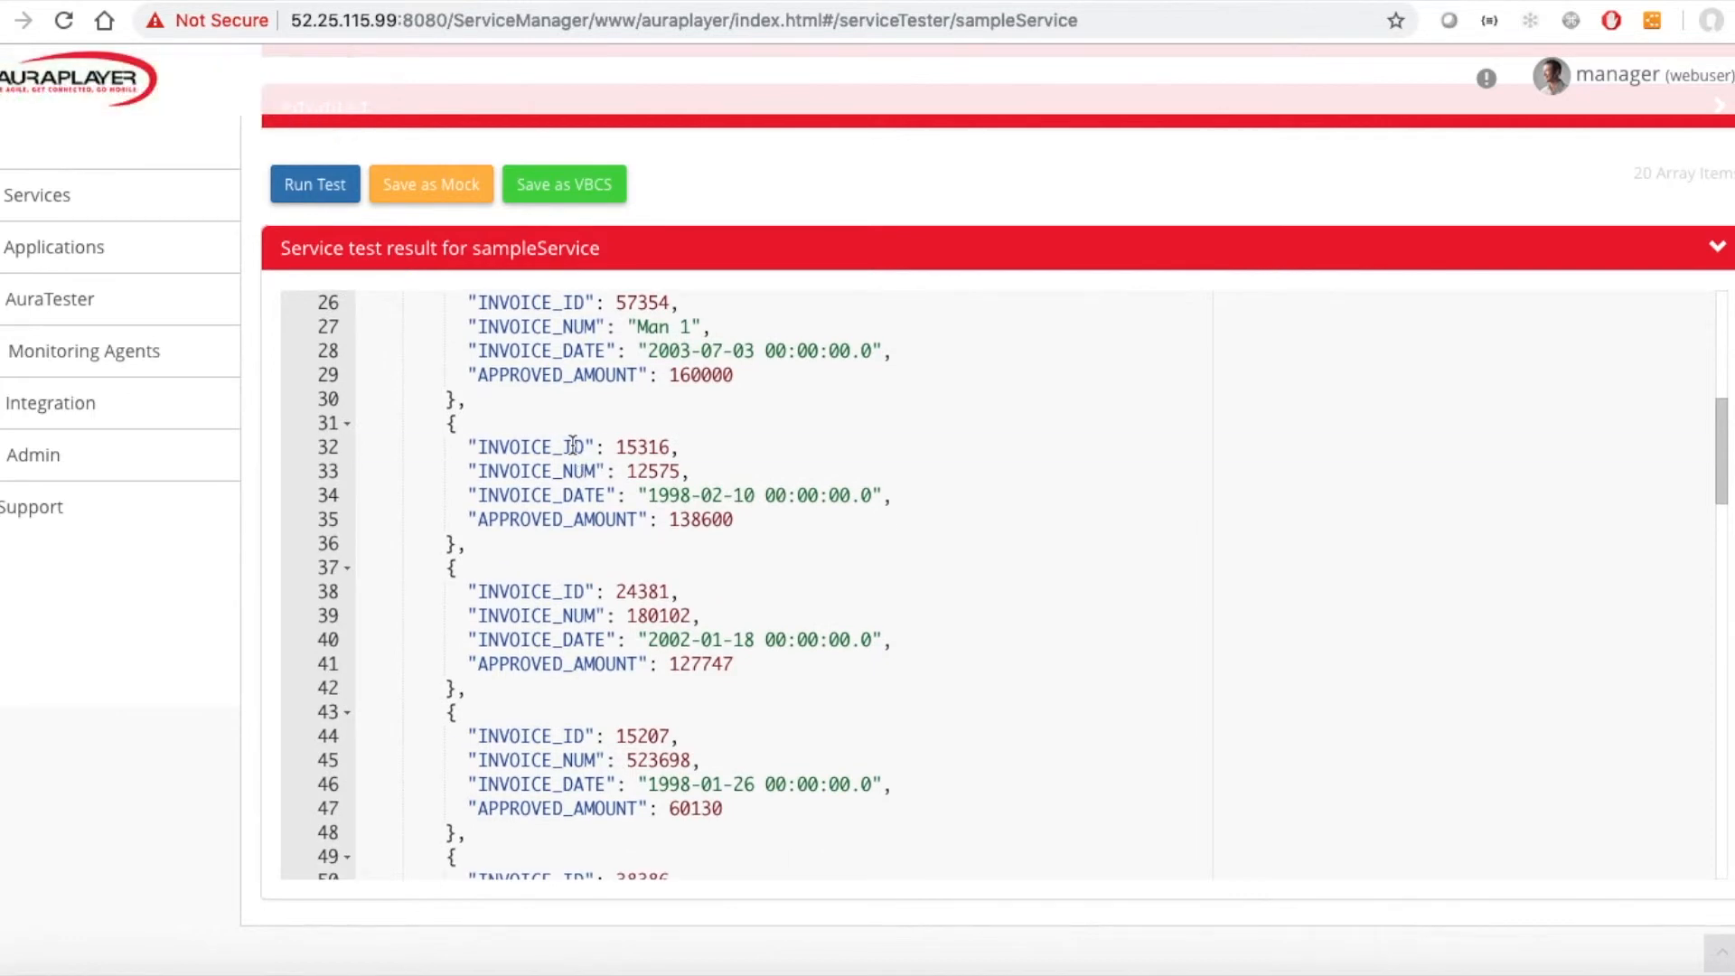
click(573, 447)
scroll(710, 615, down, 15)
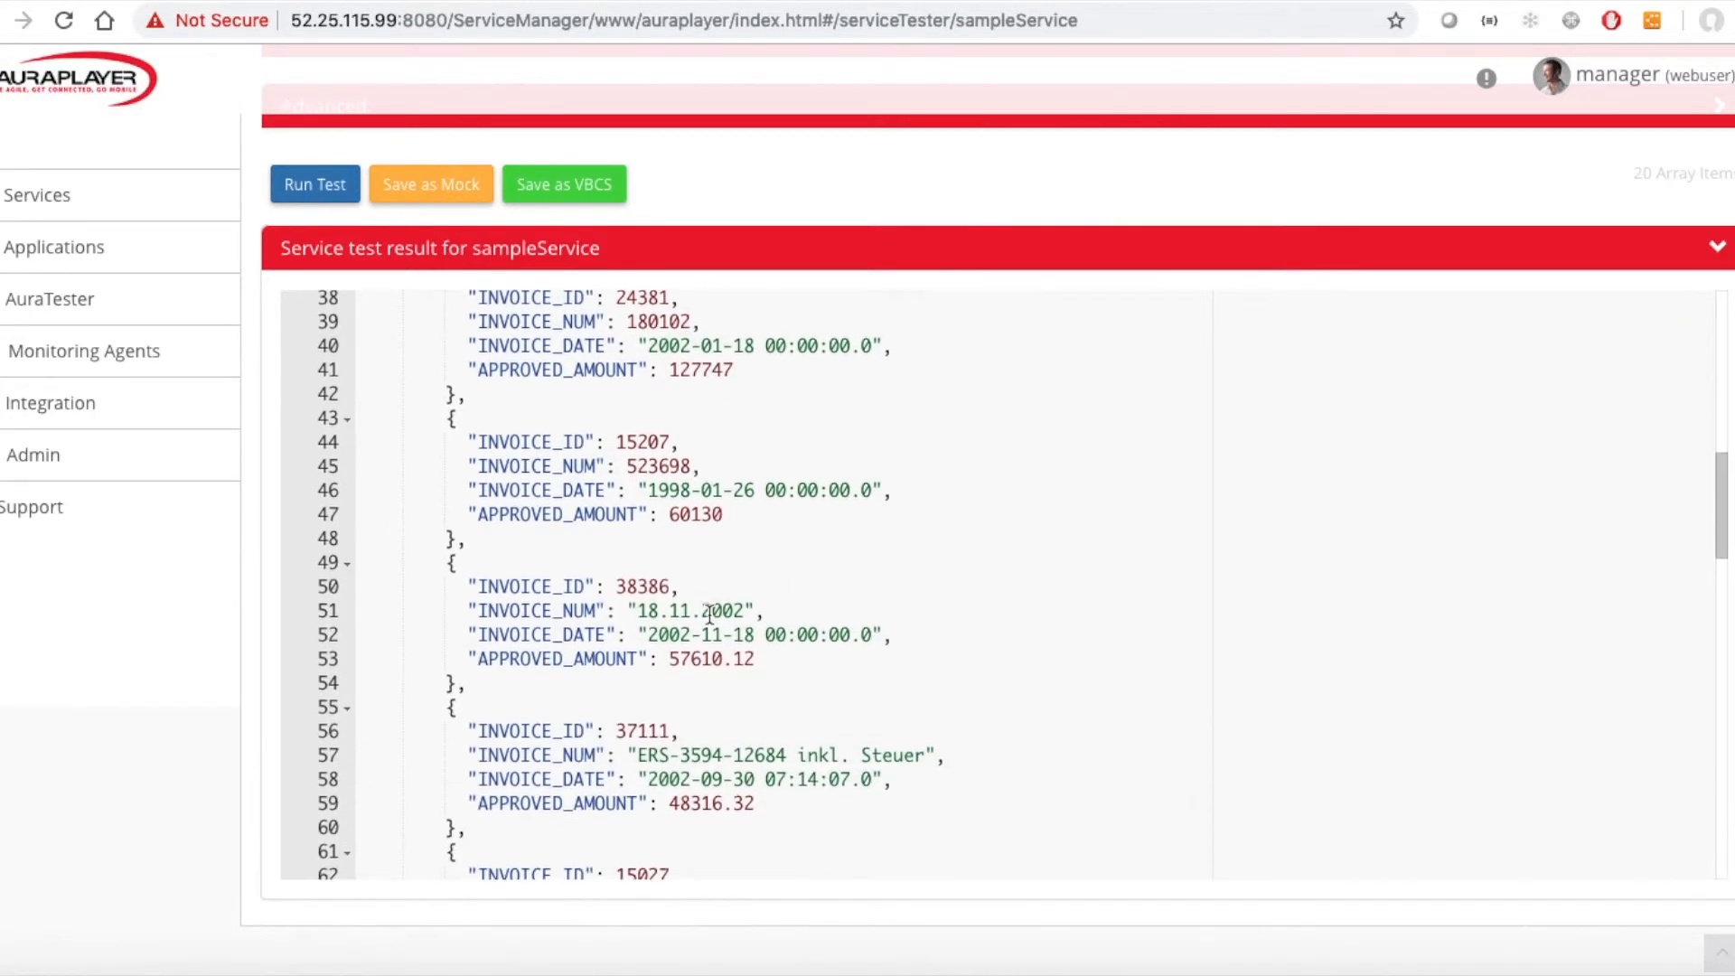
scroll(709, 615, down, 12)
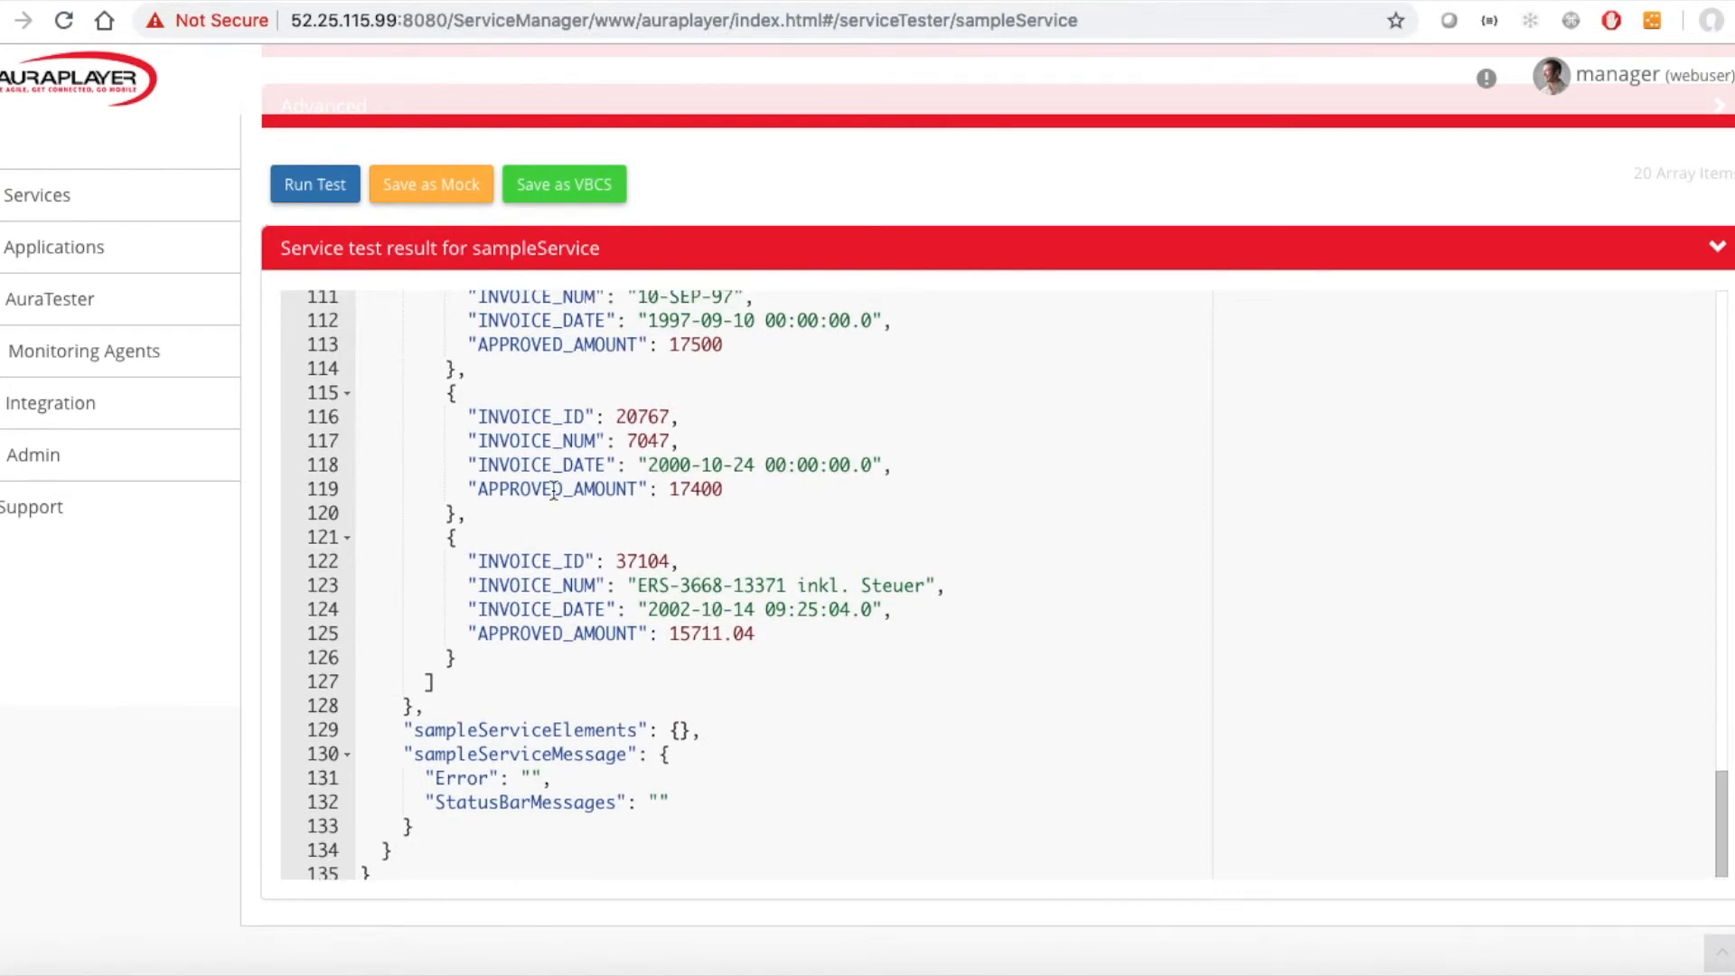
scroll(256, 616, up, 1)
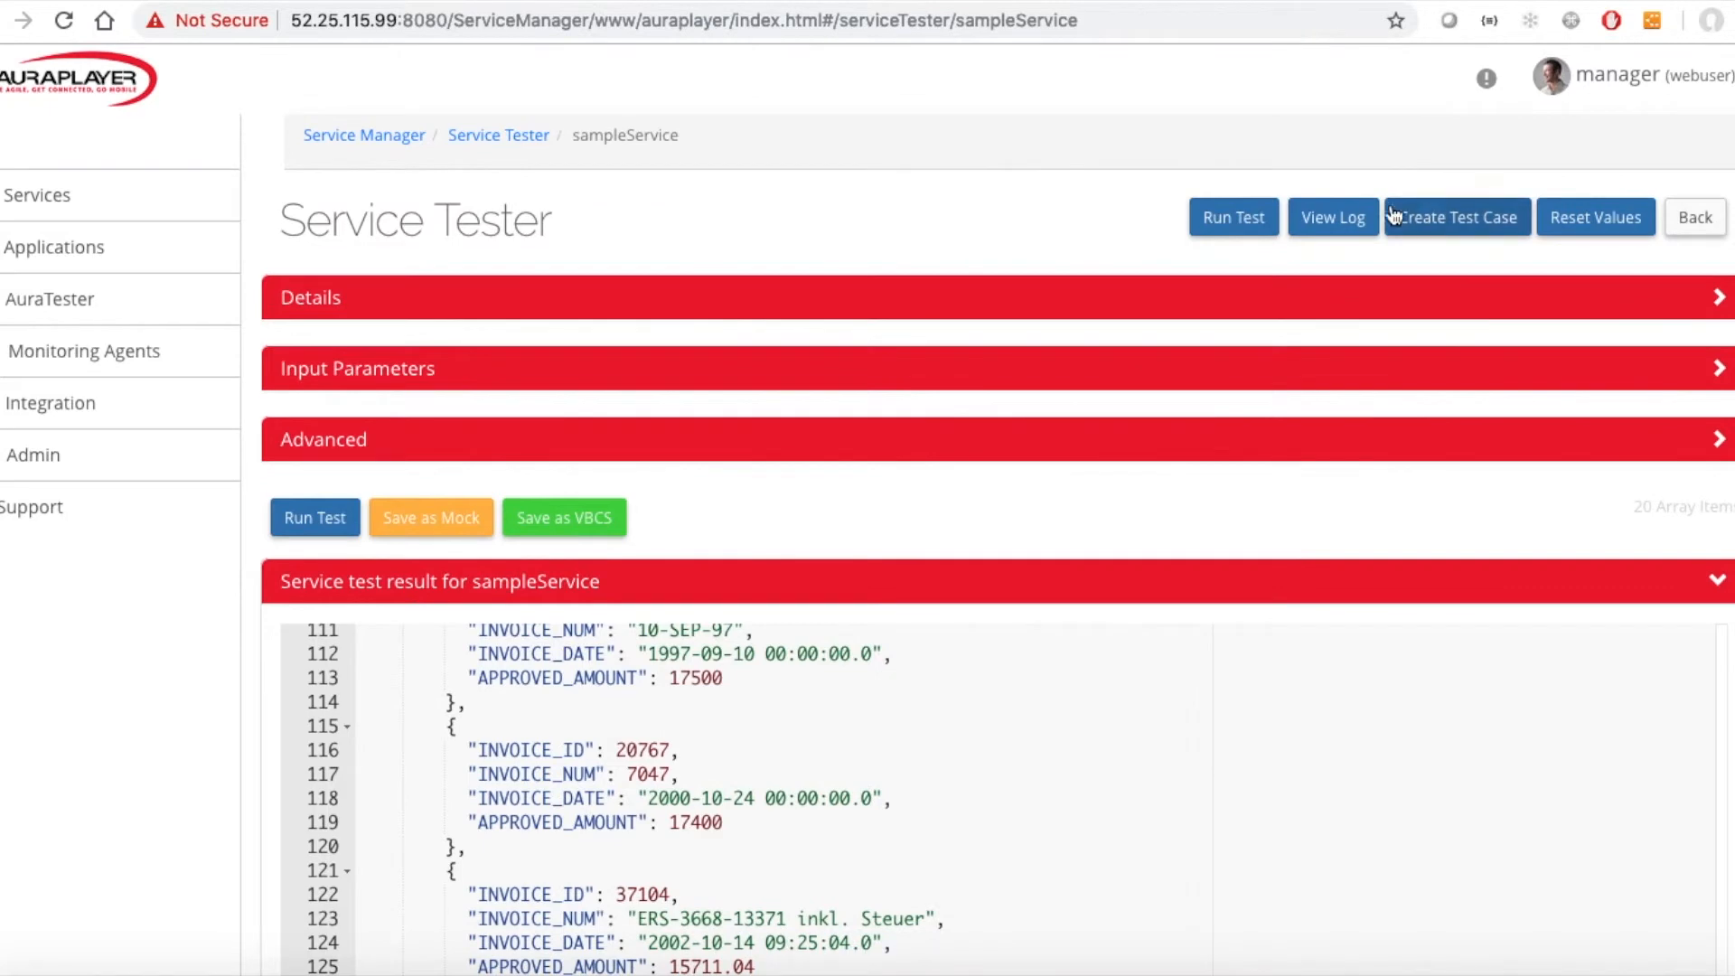
Edit the service's SQL statement, replacing the 10000 amount threshold with the ${amount} placeholder.
click(1694, 219)
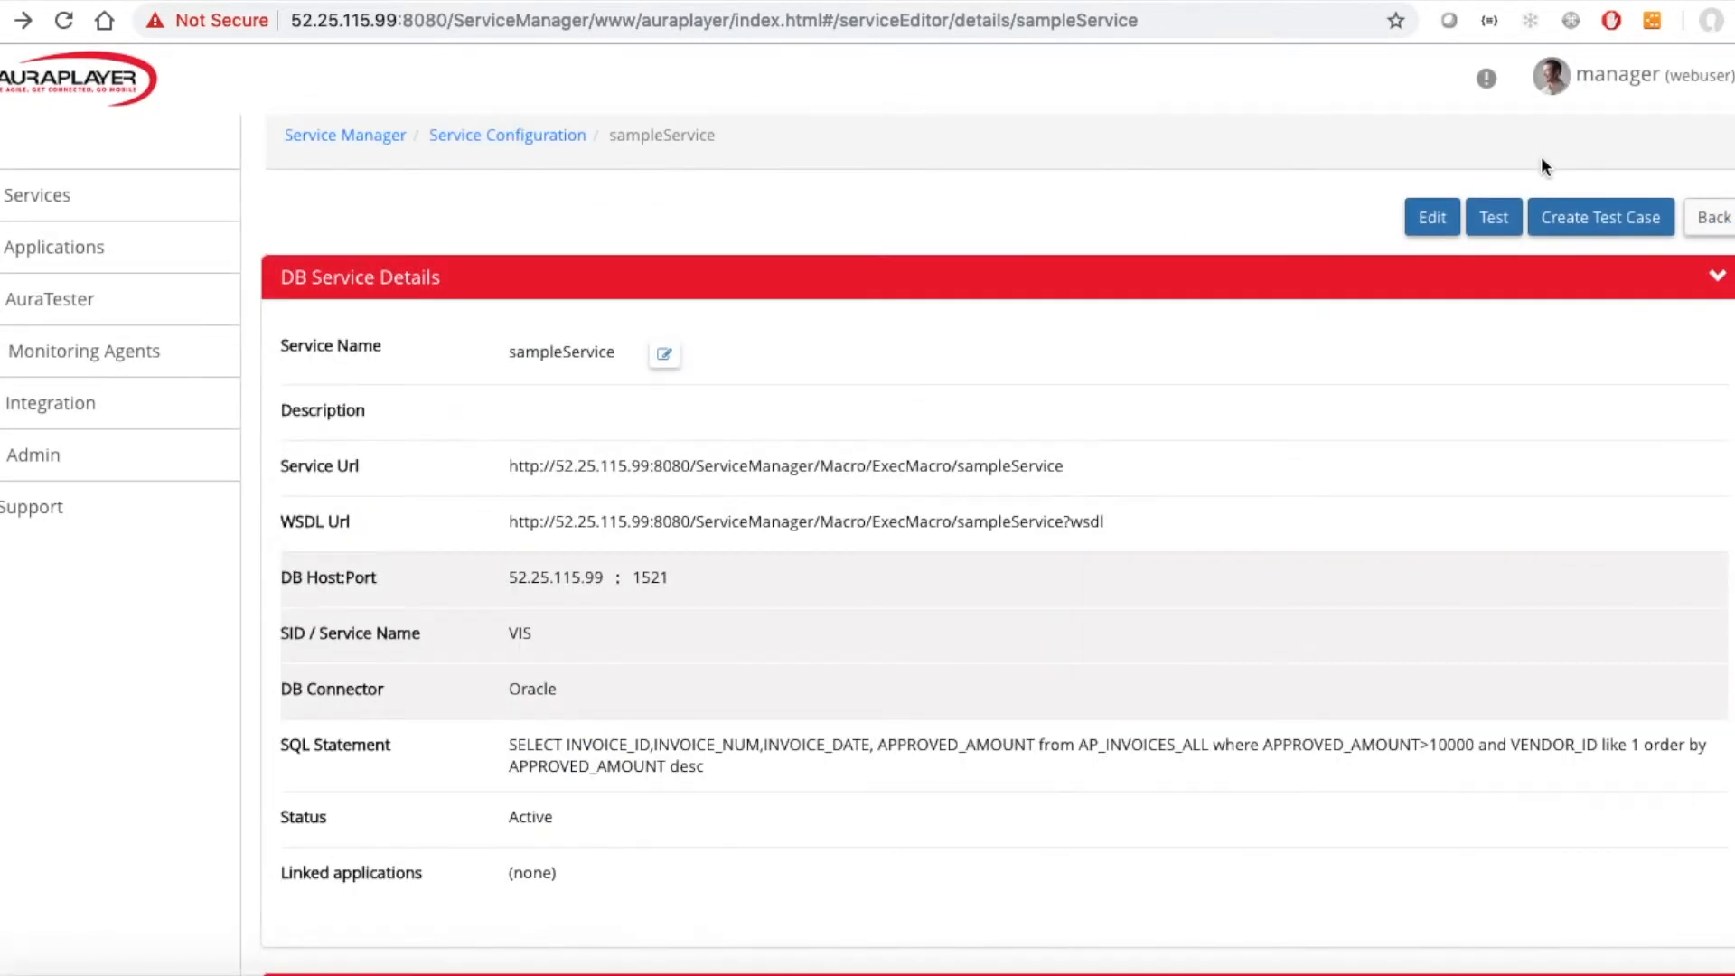
click(1432, 217)
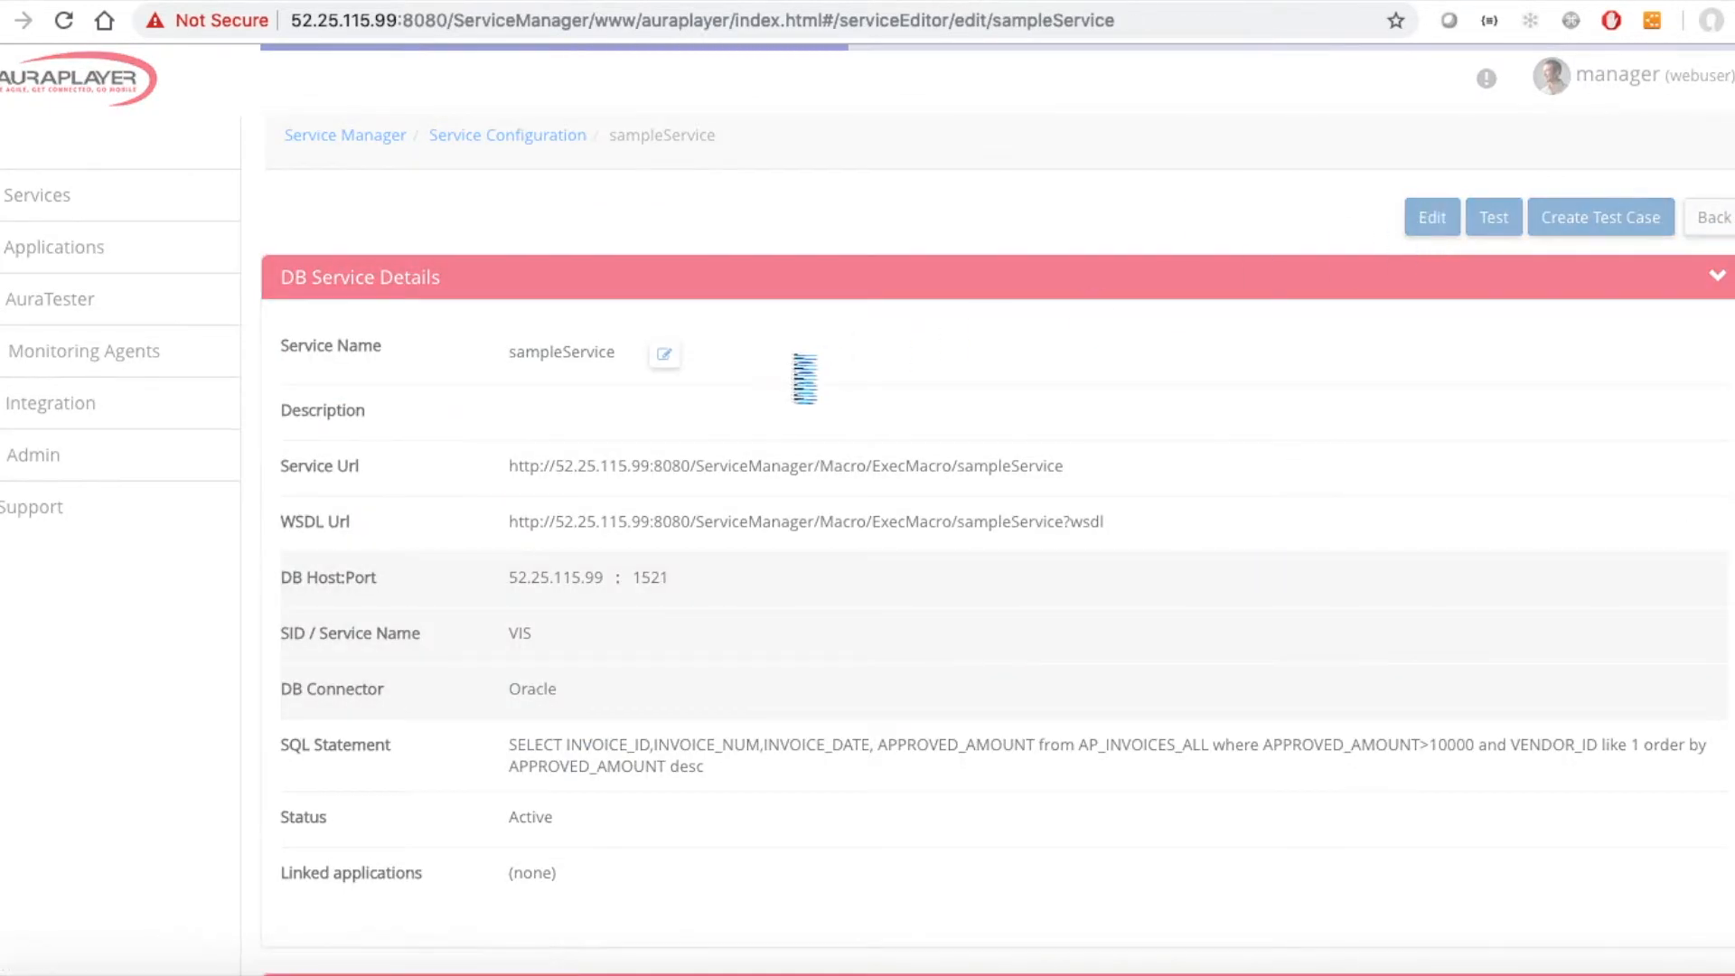
click(642, 691)
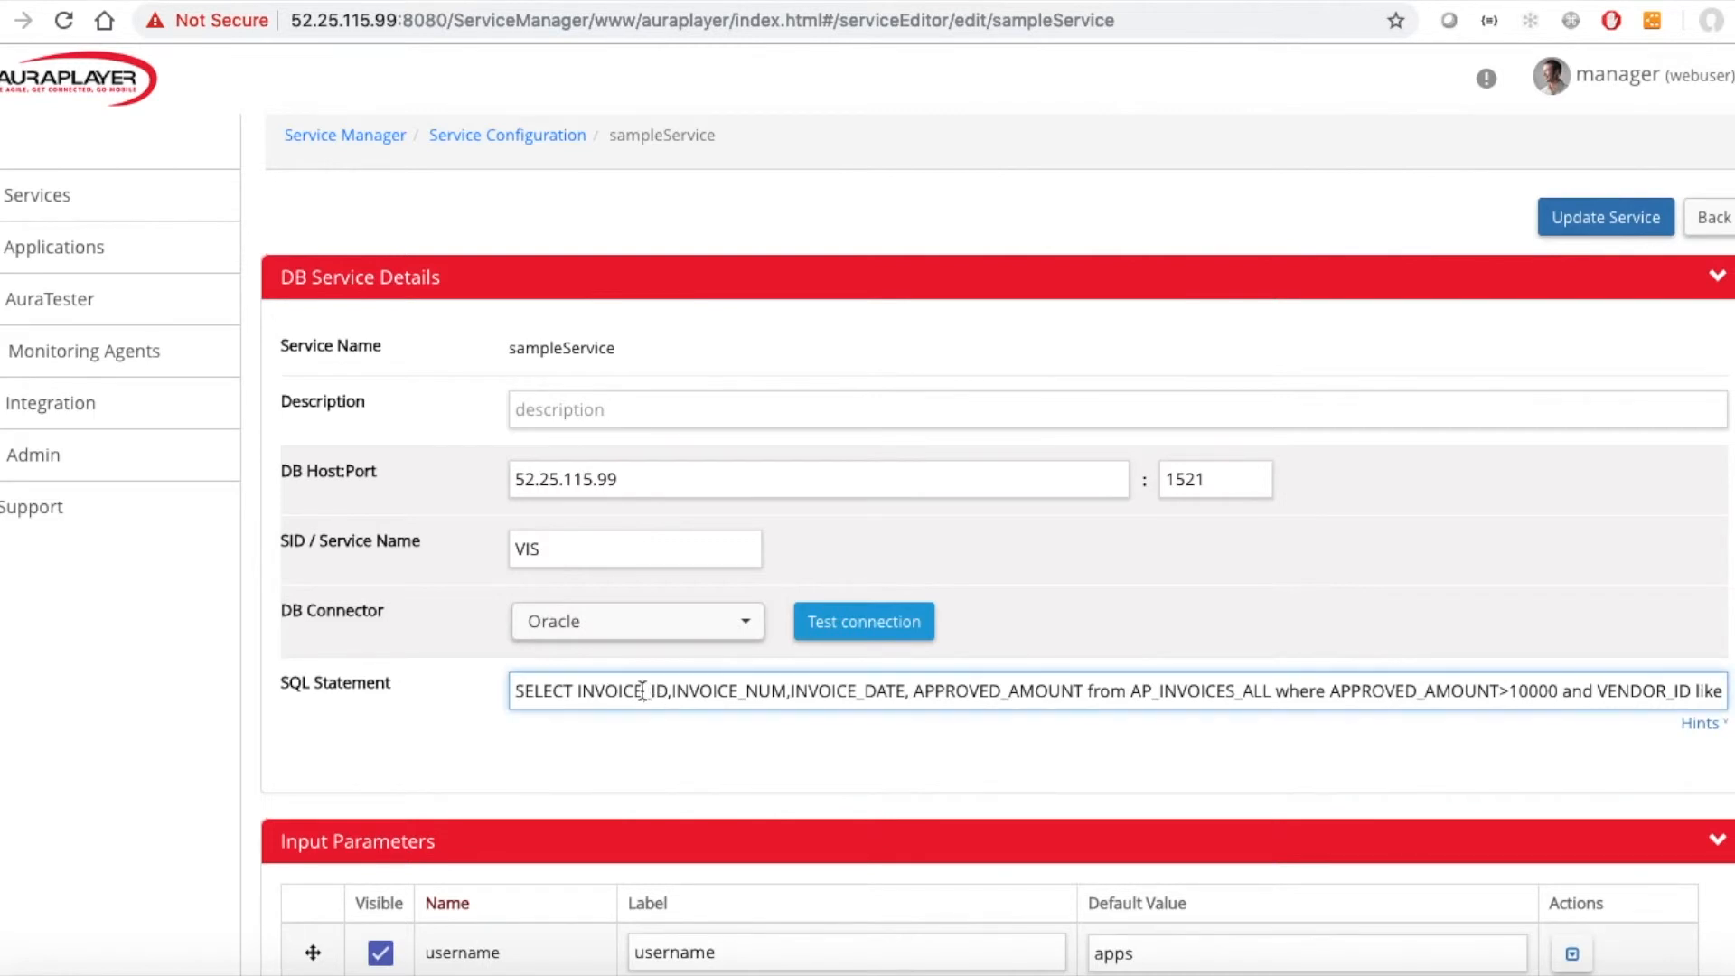
double_click(1552, 691)
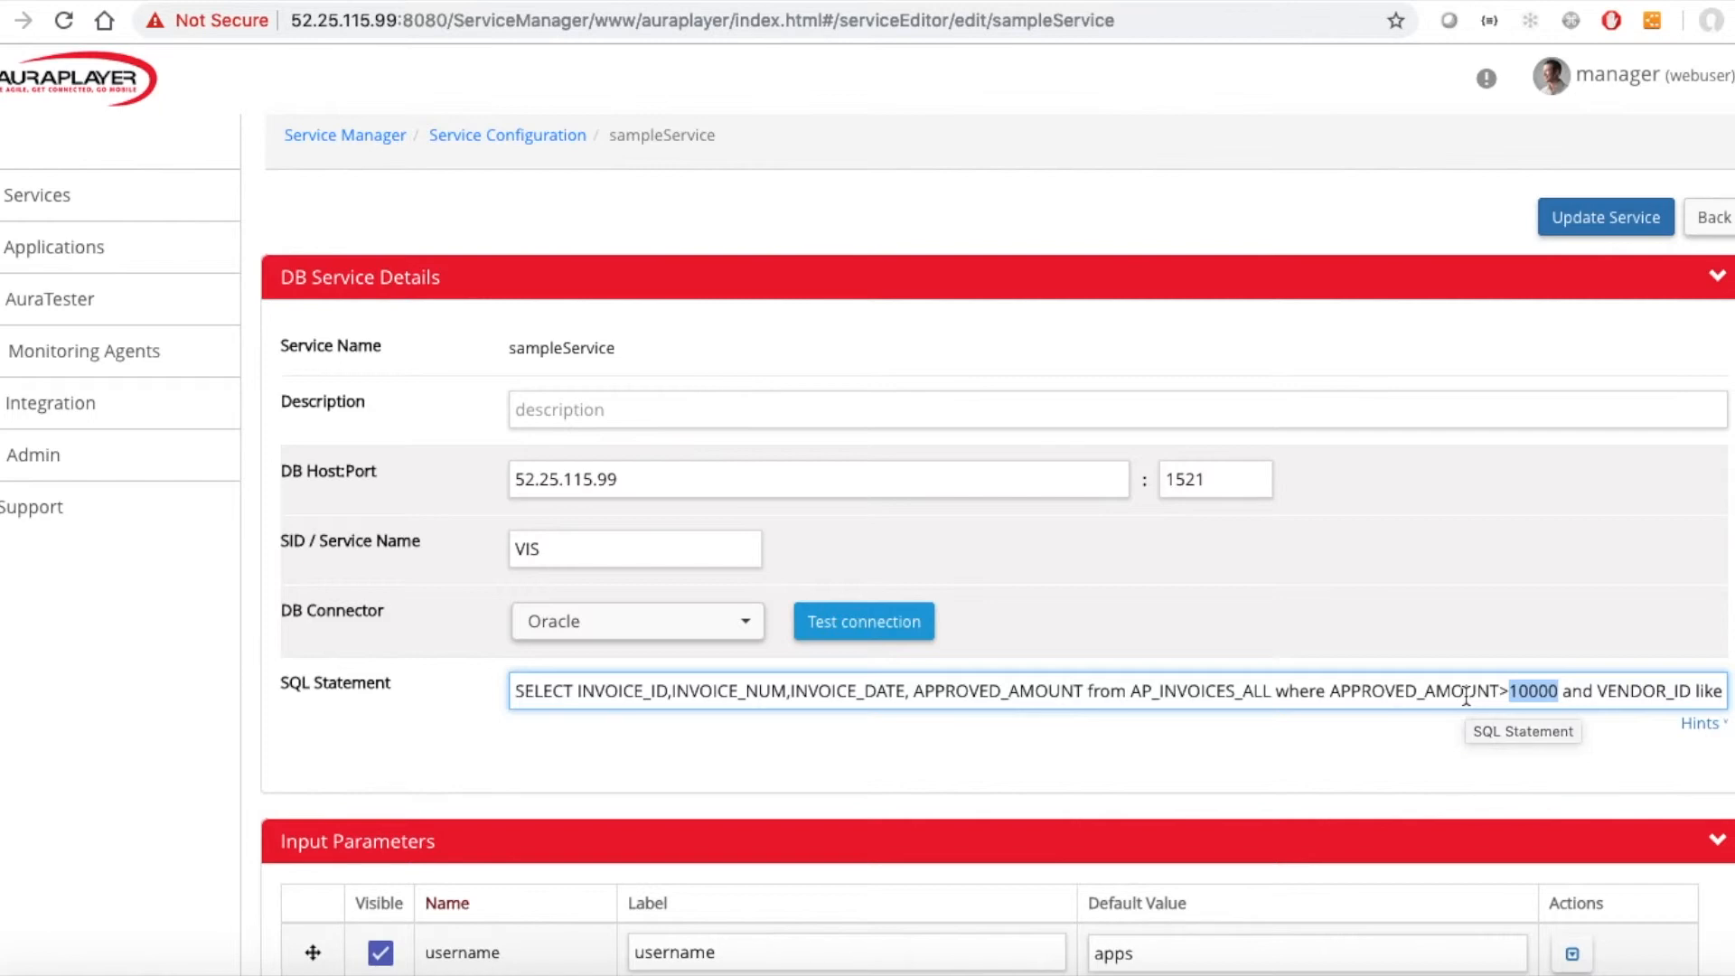
text(${)
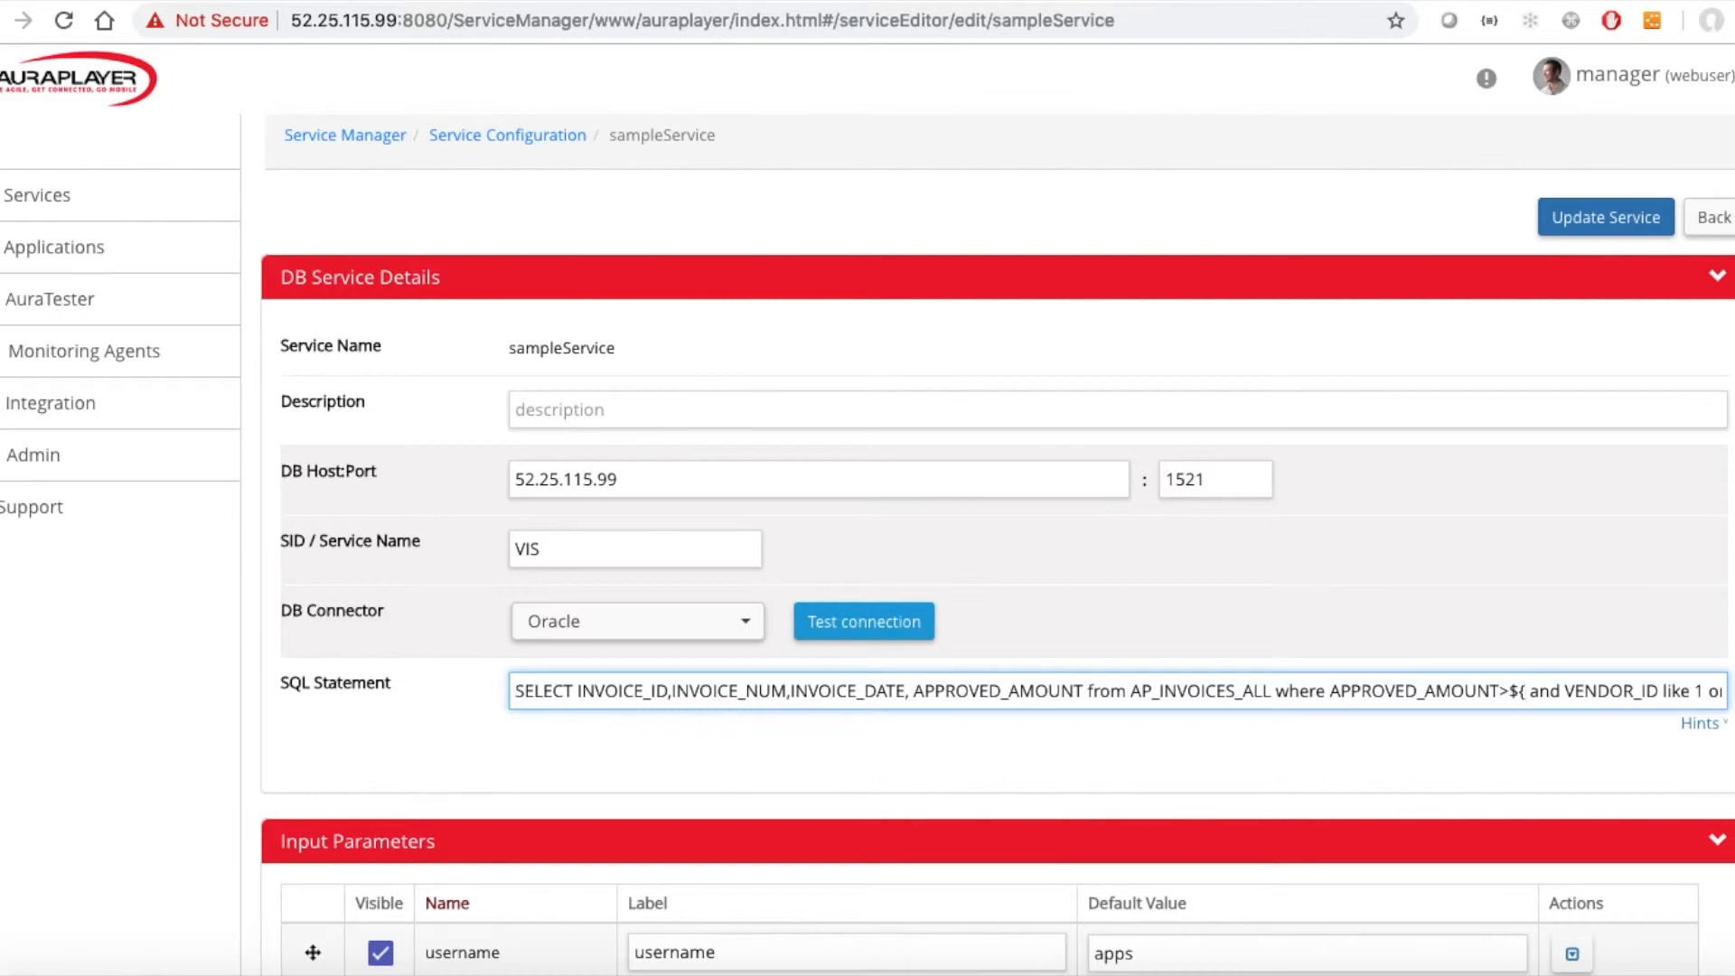
text(amount)
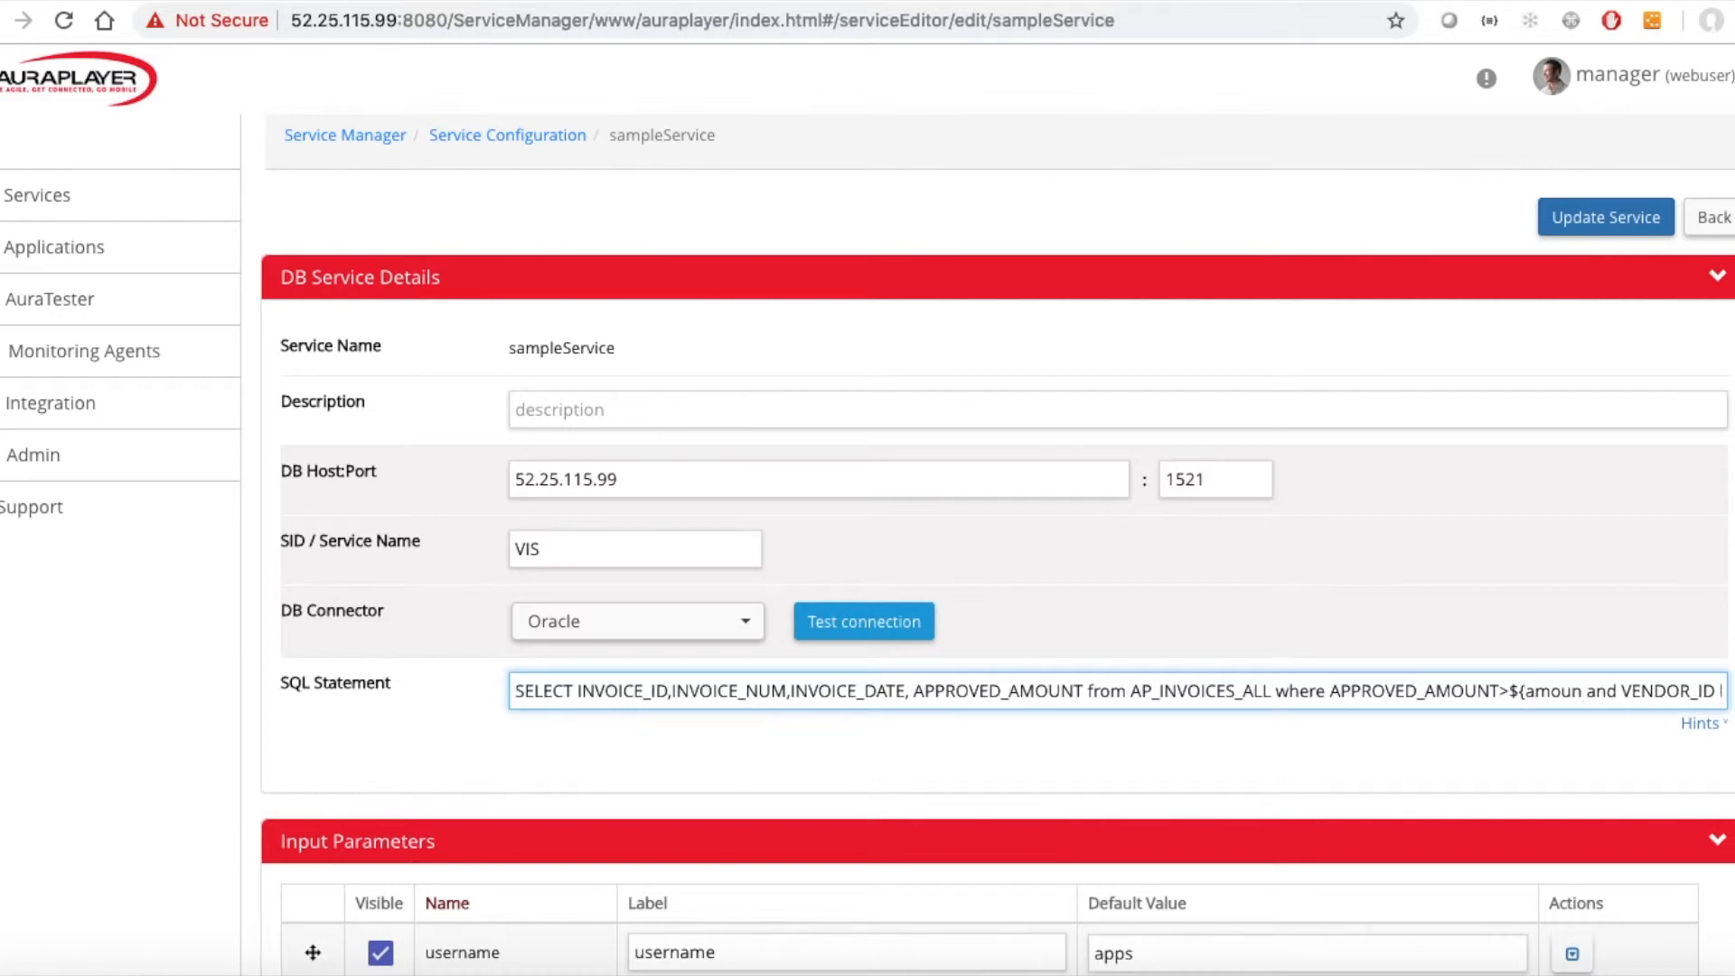
text(})
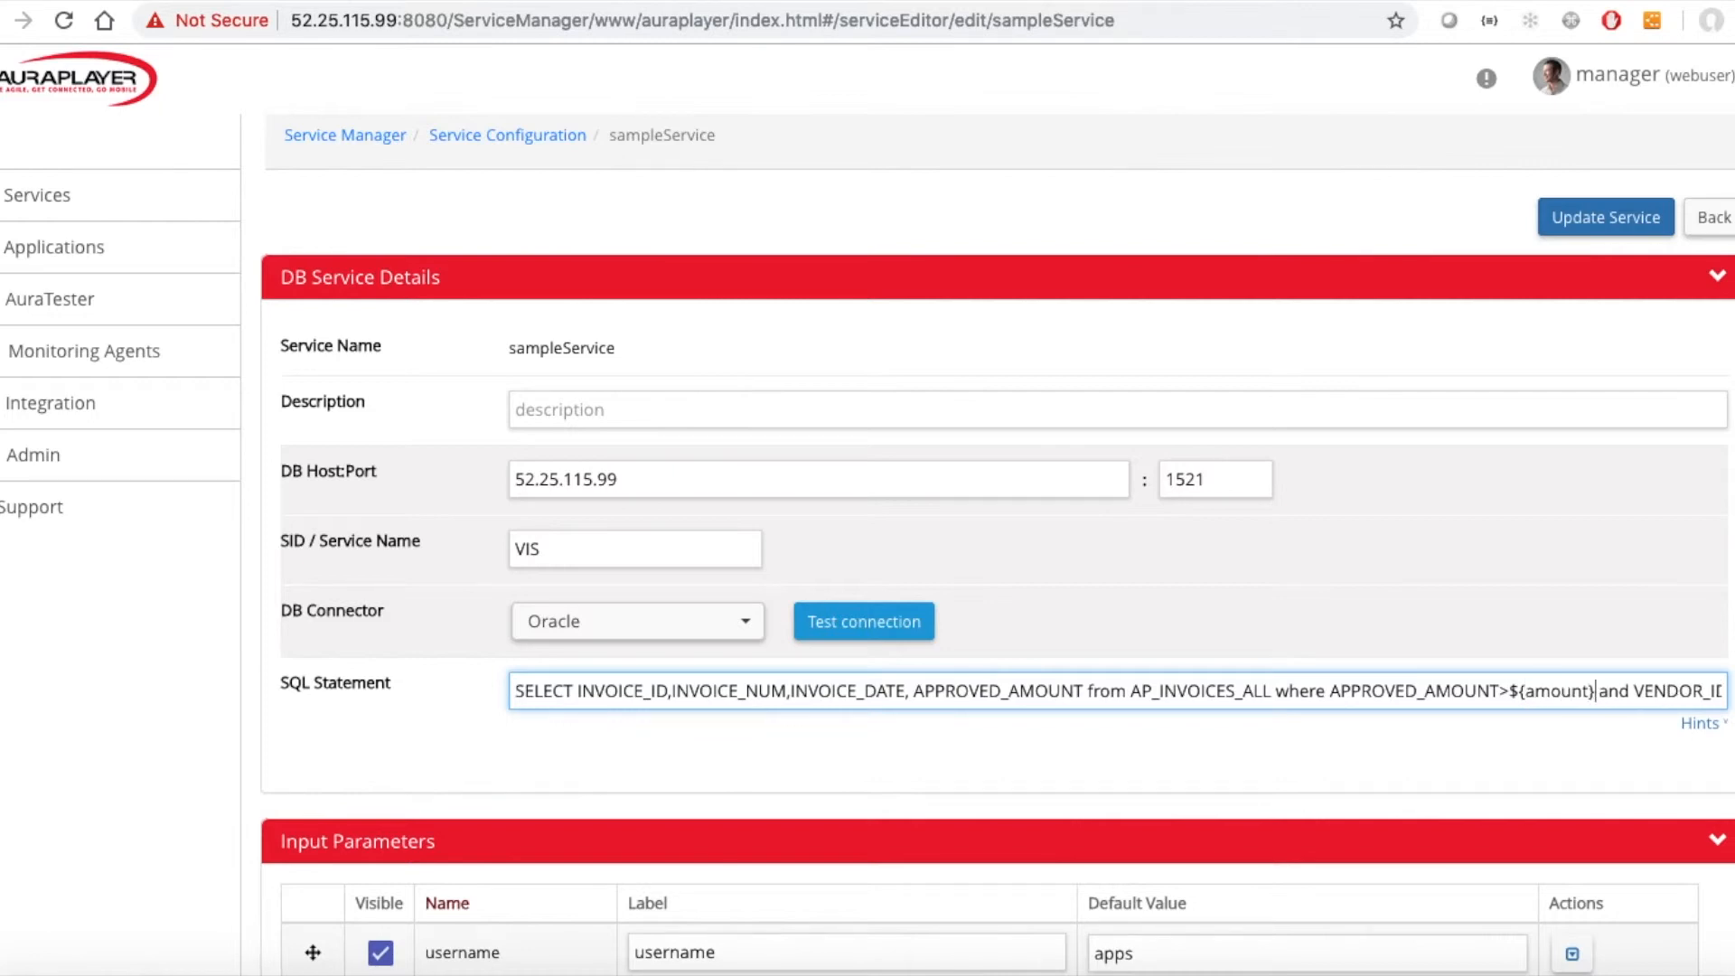
Add an input parameter named amount with label amount and default value 10000, and save the row.
double_click(1559, 694)
key(ctrl+c)
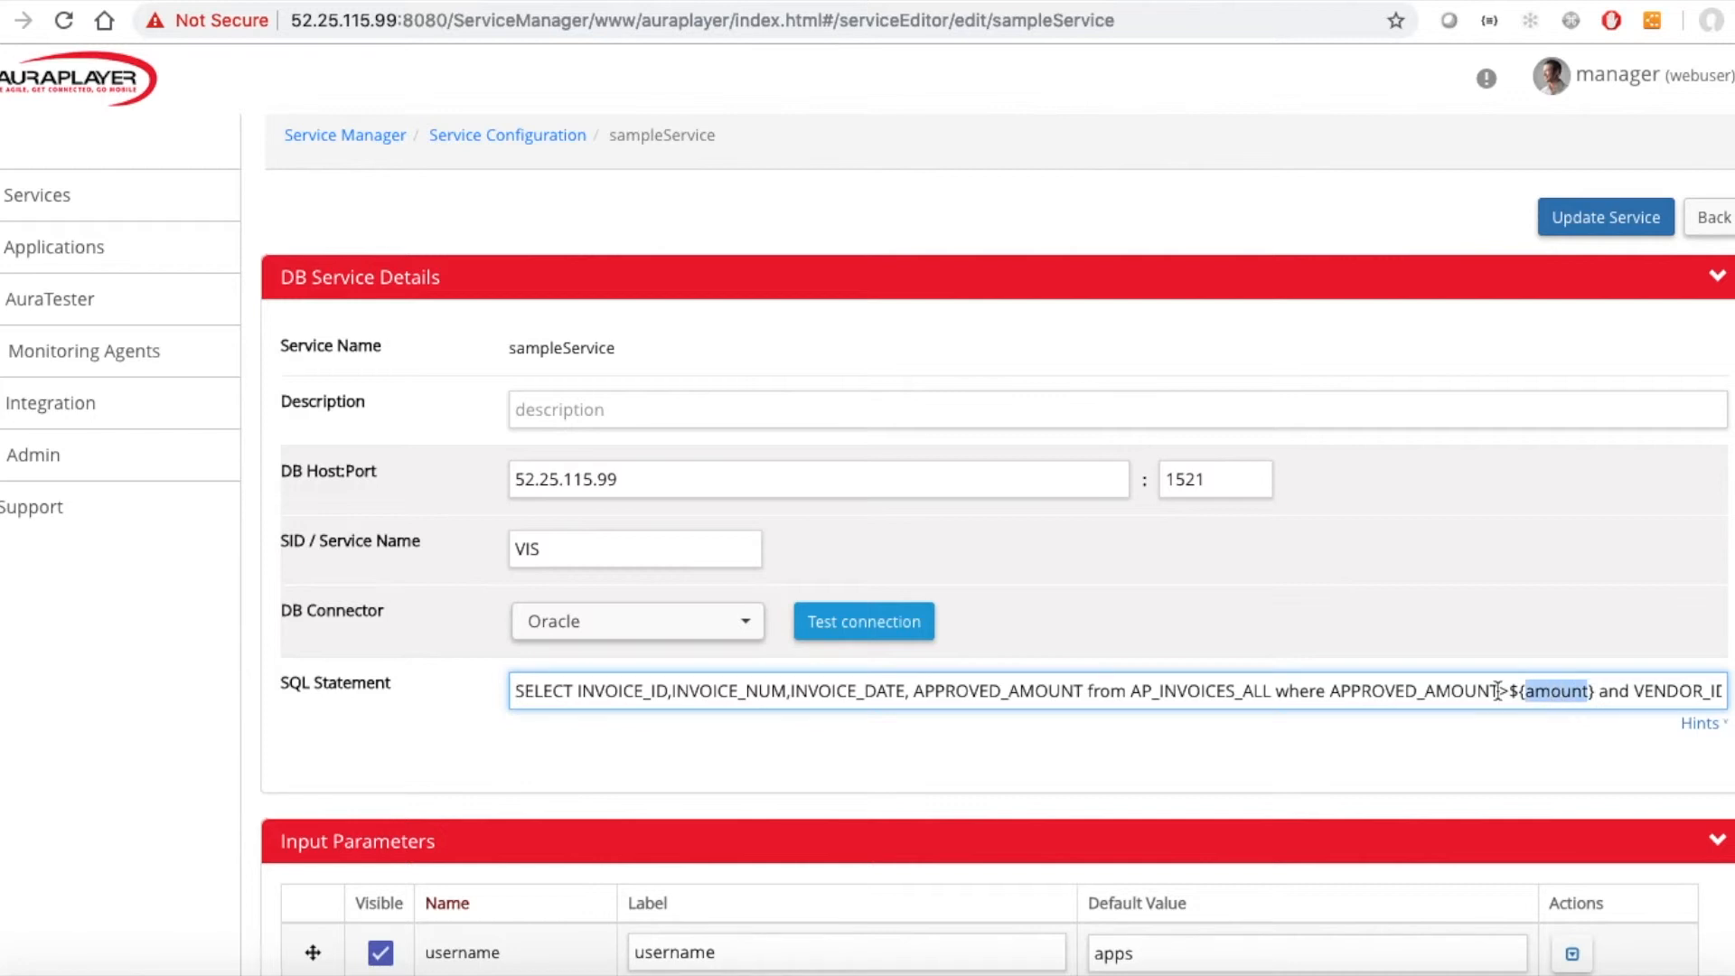
scroll(1265, 713, down, 4)
click(308, 762)
click(427, 732)
key(ctrl+v)
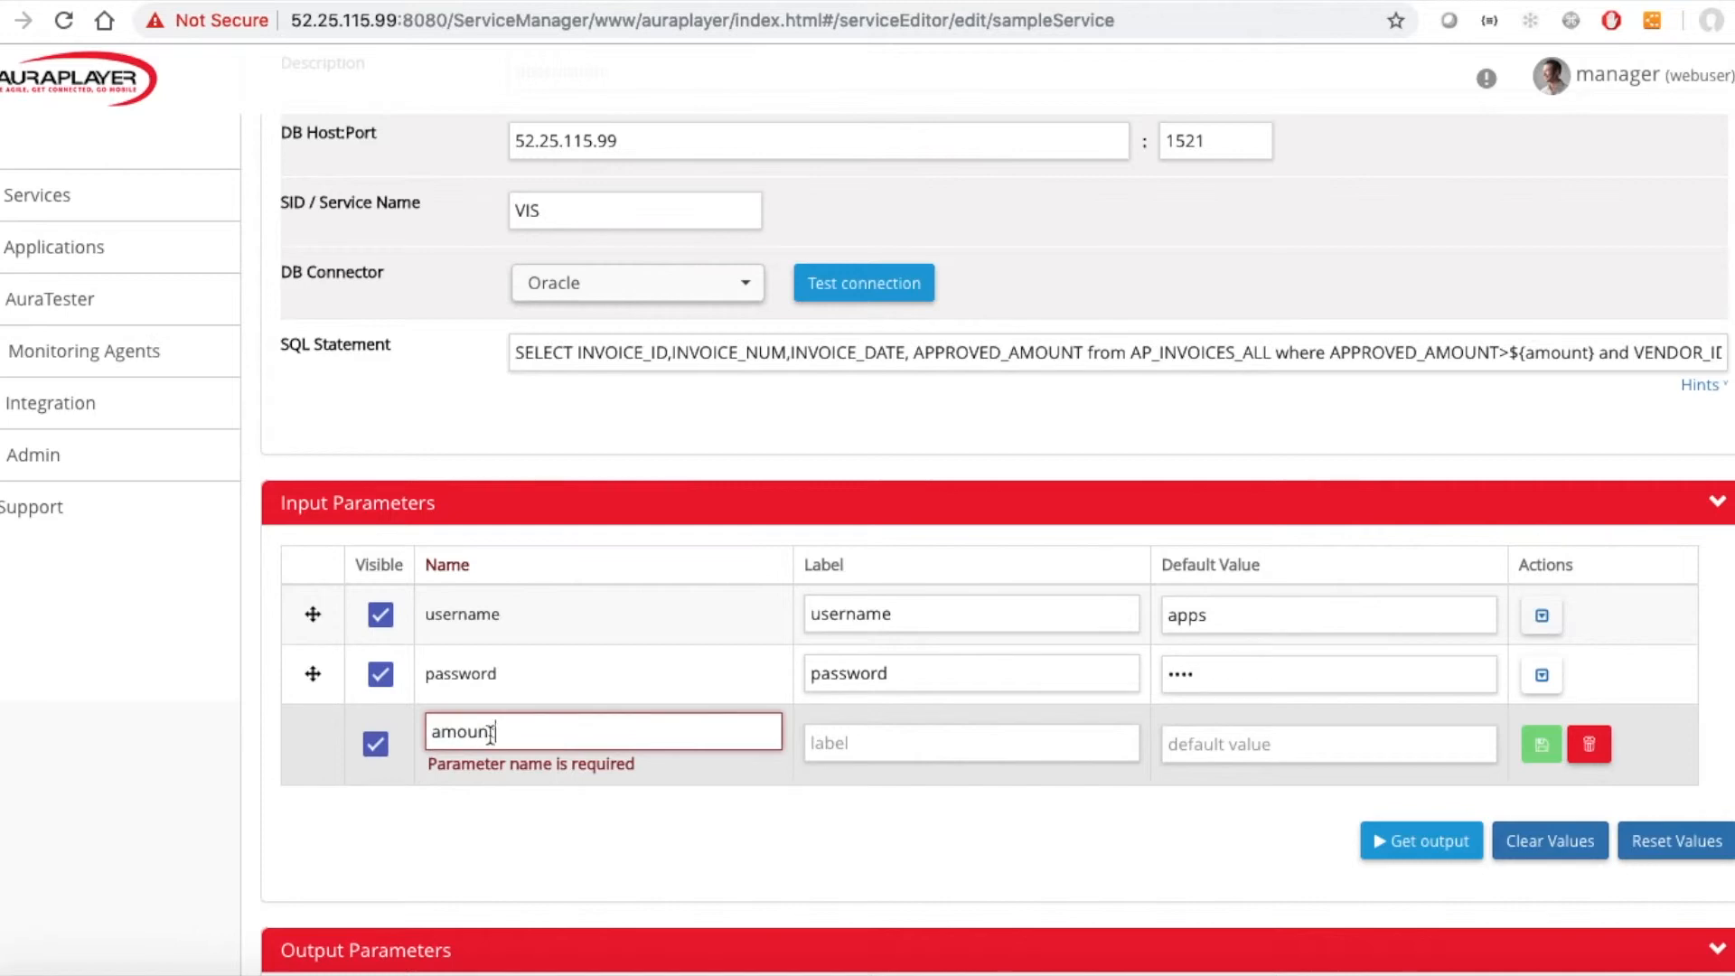
click(801, 739)
key(ctrl+v)
click(1210, 743)
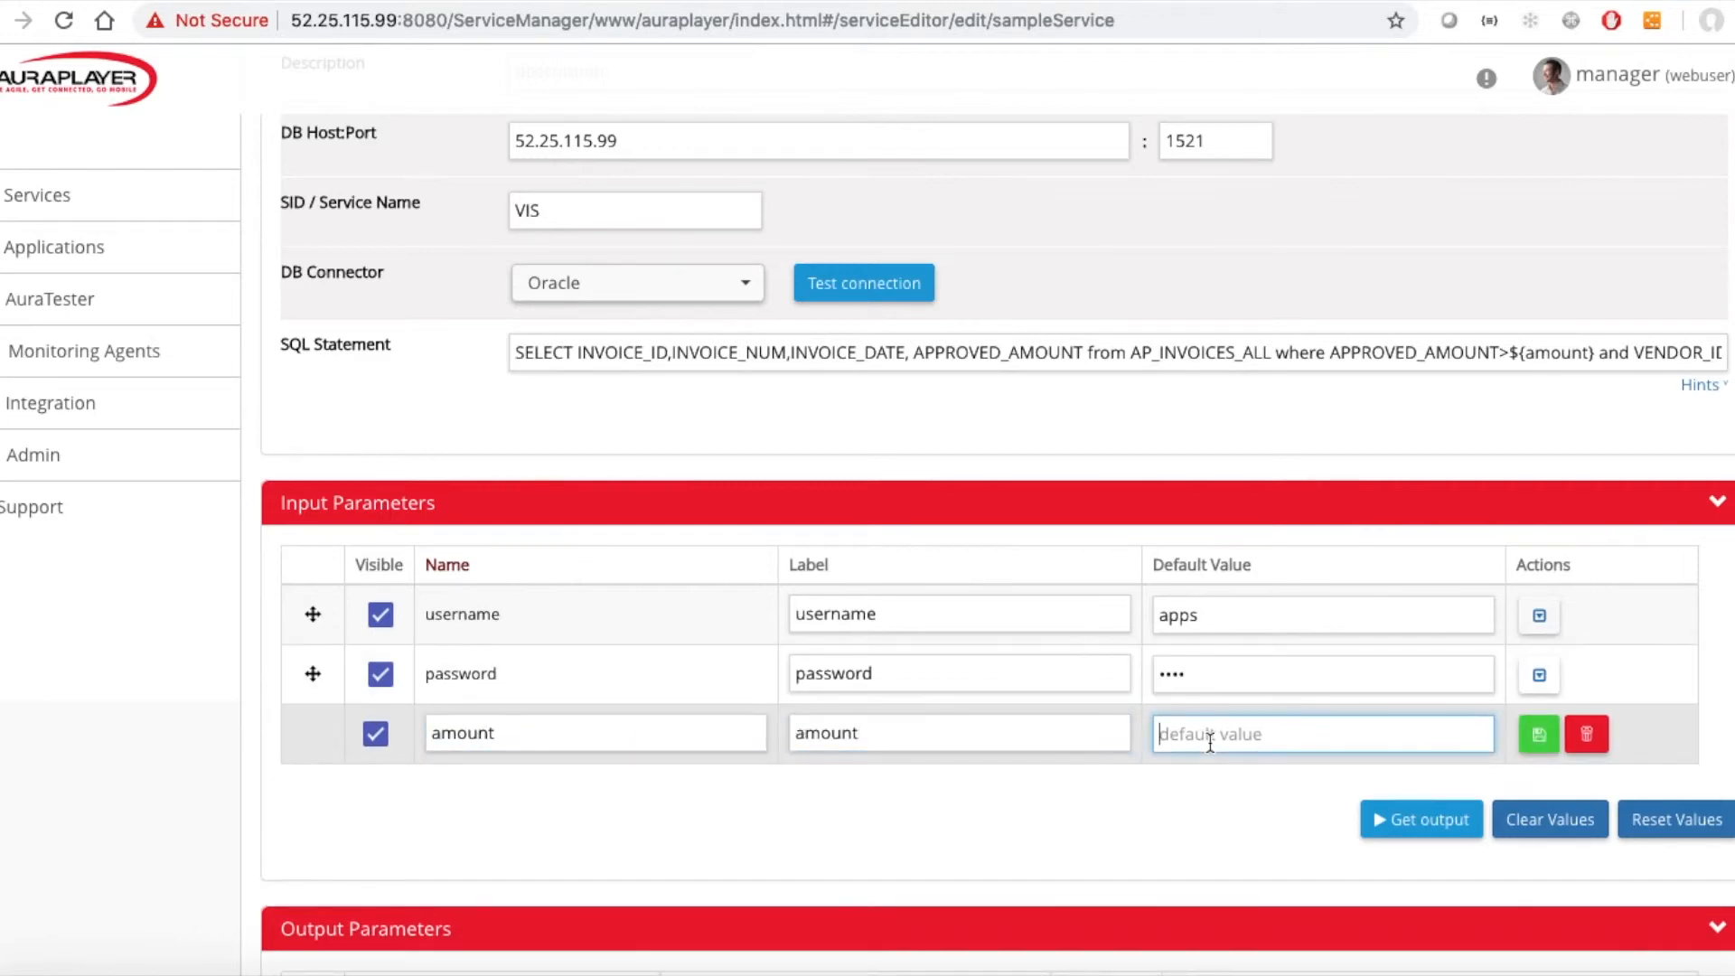
text(10000)
click(1521, 738)
Run Get output for the edited query and update the service.
click(1415, 826)
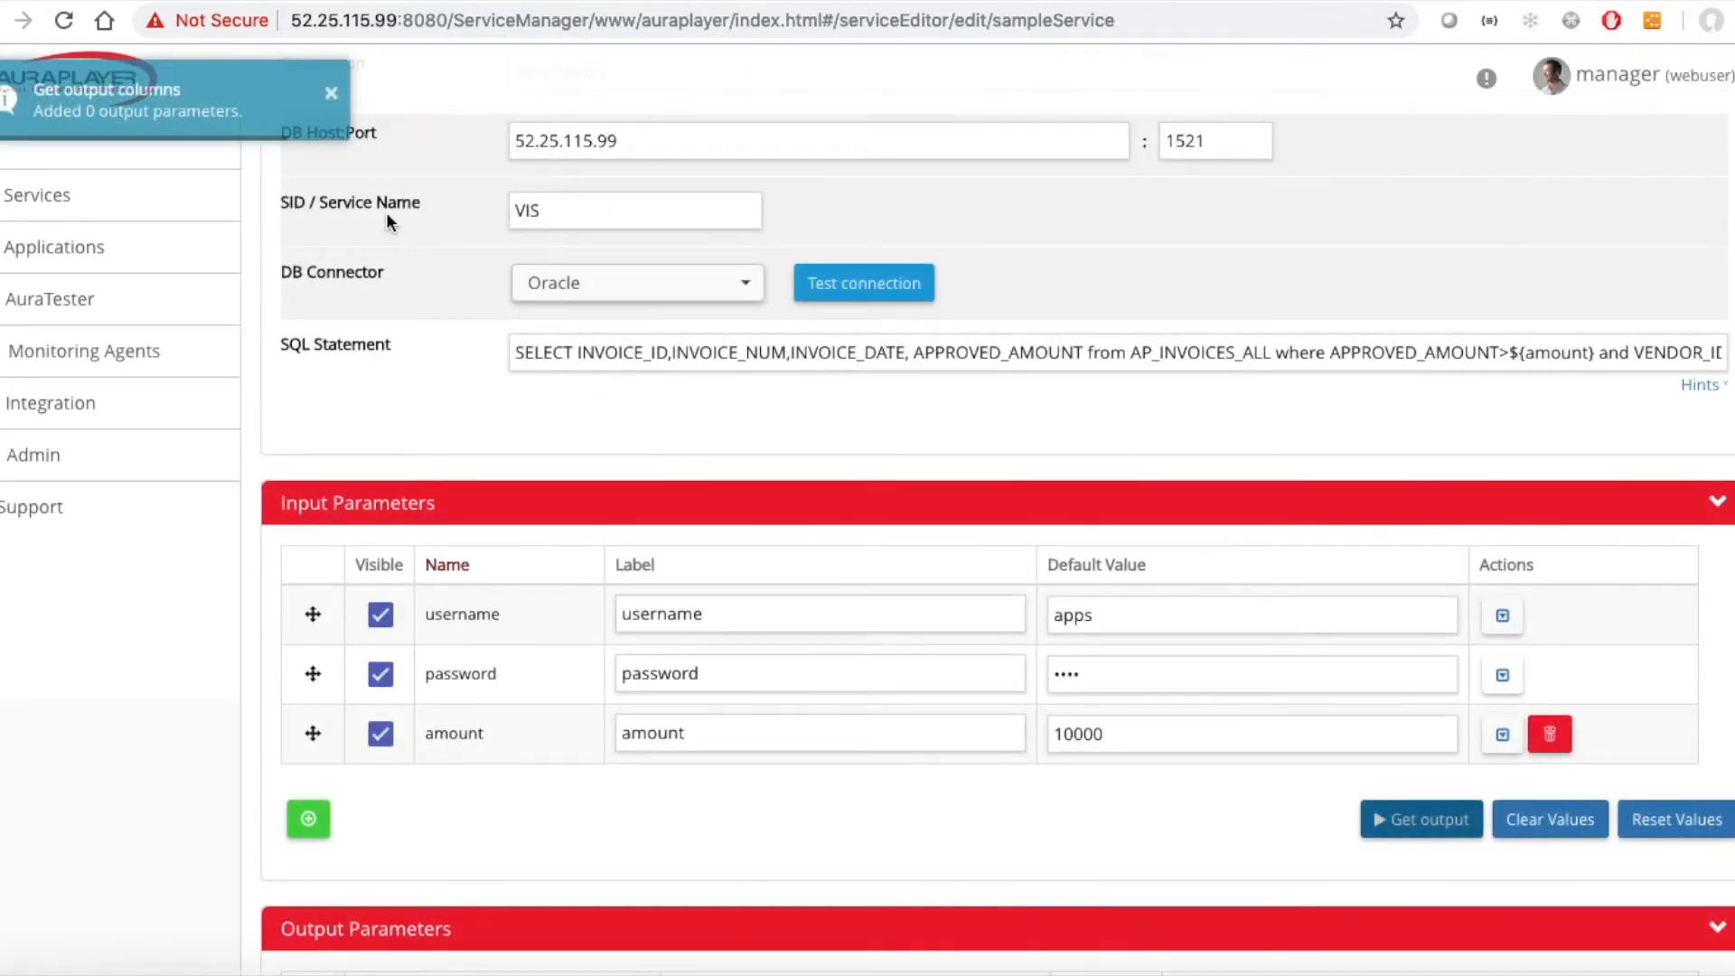
scroll(740, 400, up, 4)
click(1606, 217)
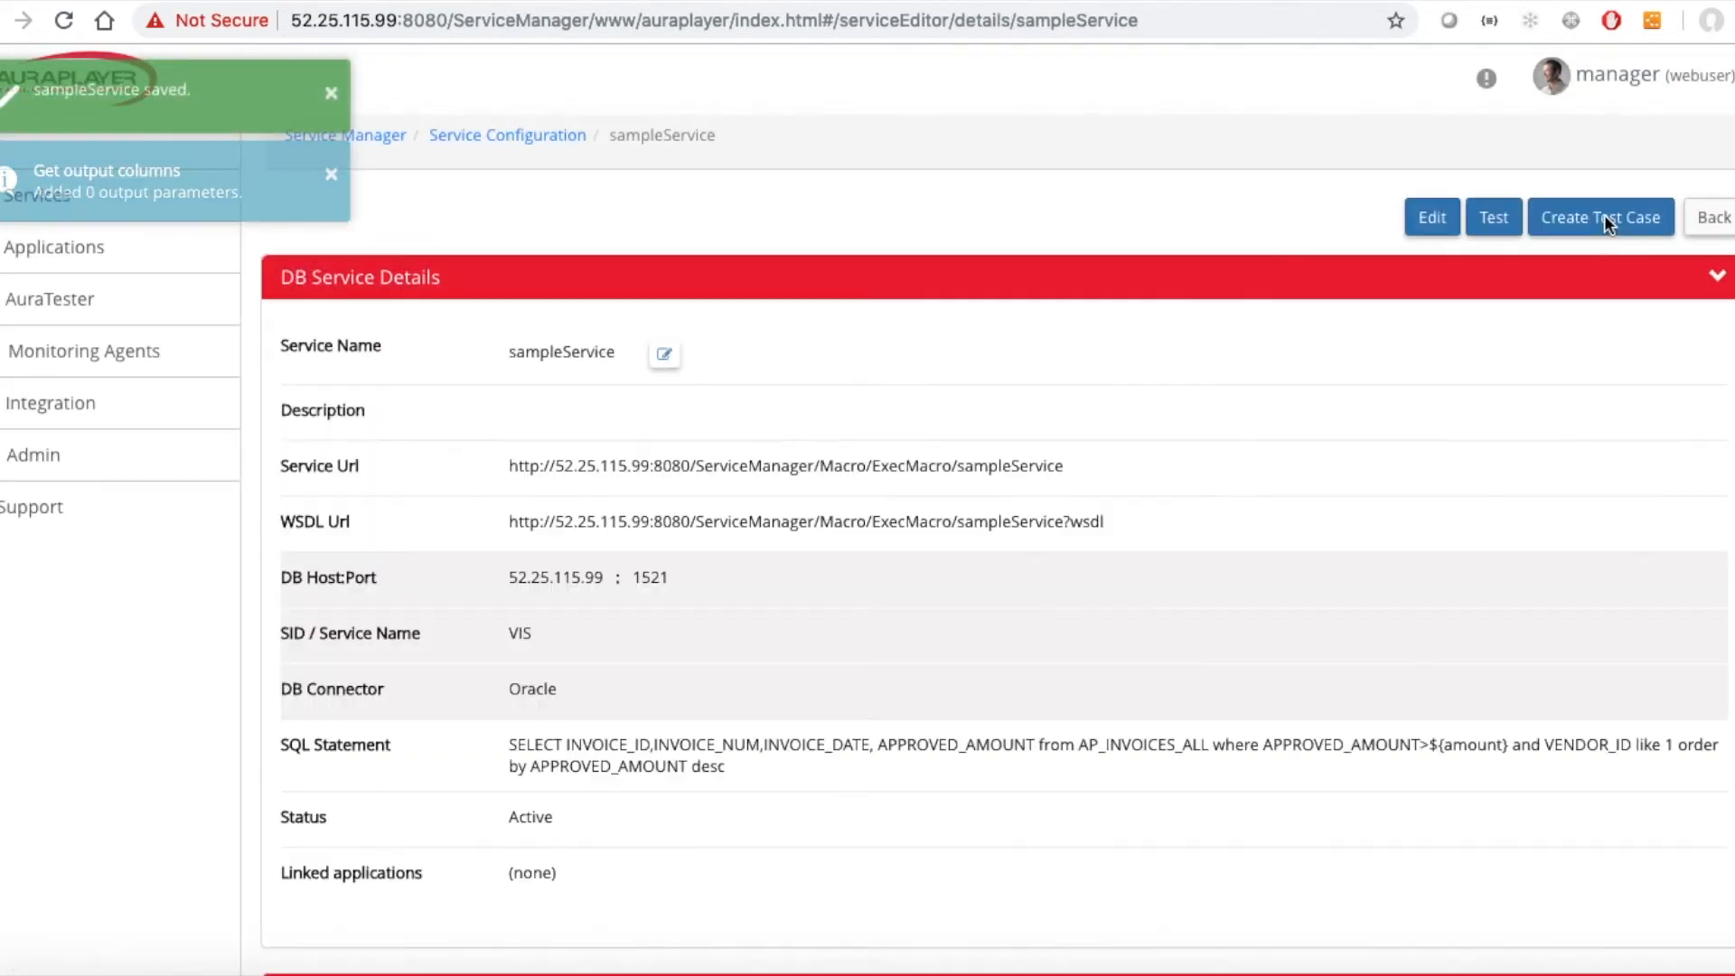
Open the service tester, run a test with the default amount, and scroll through the results.
click(1477, 224)
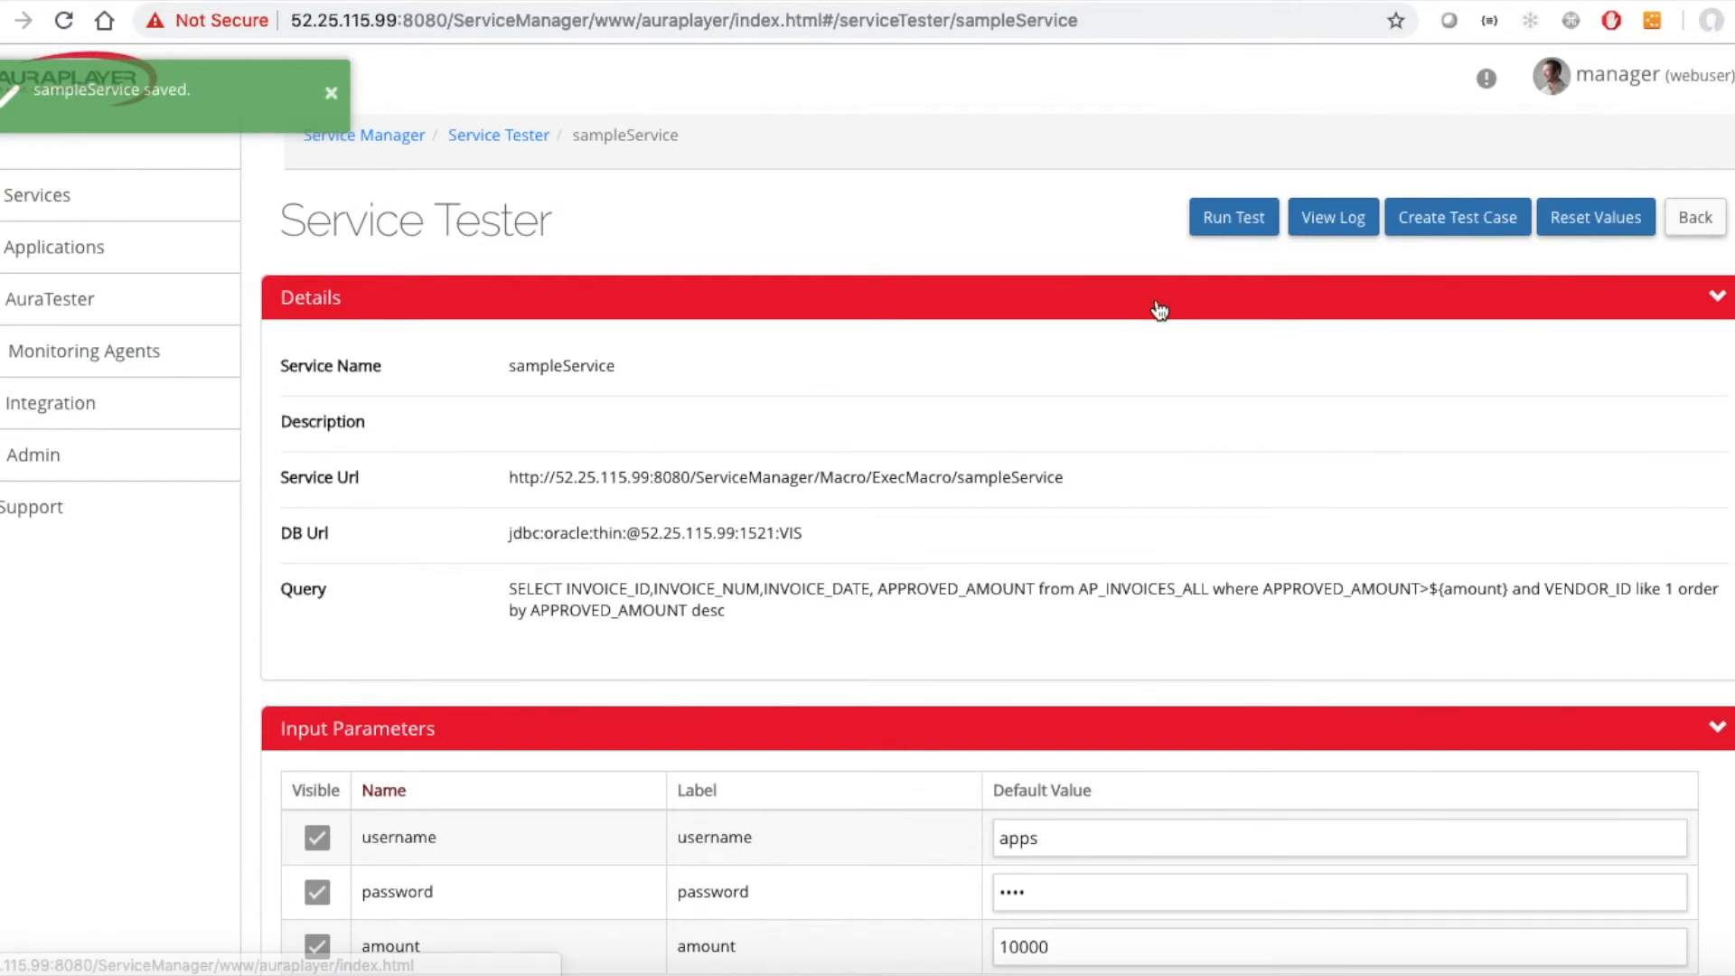
click(1221, 222)
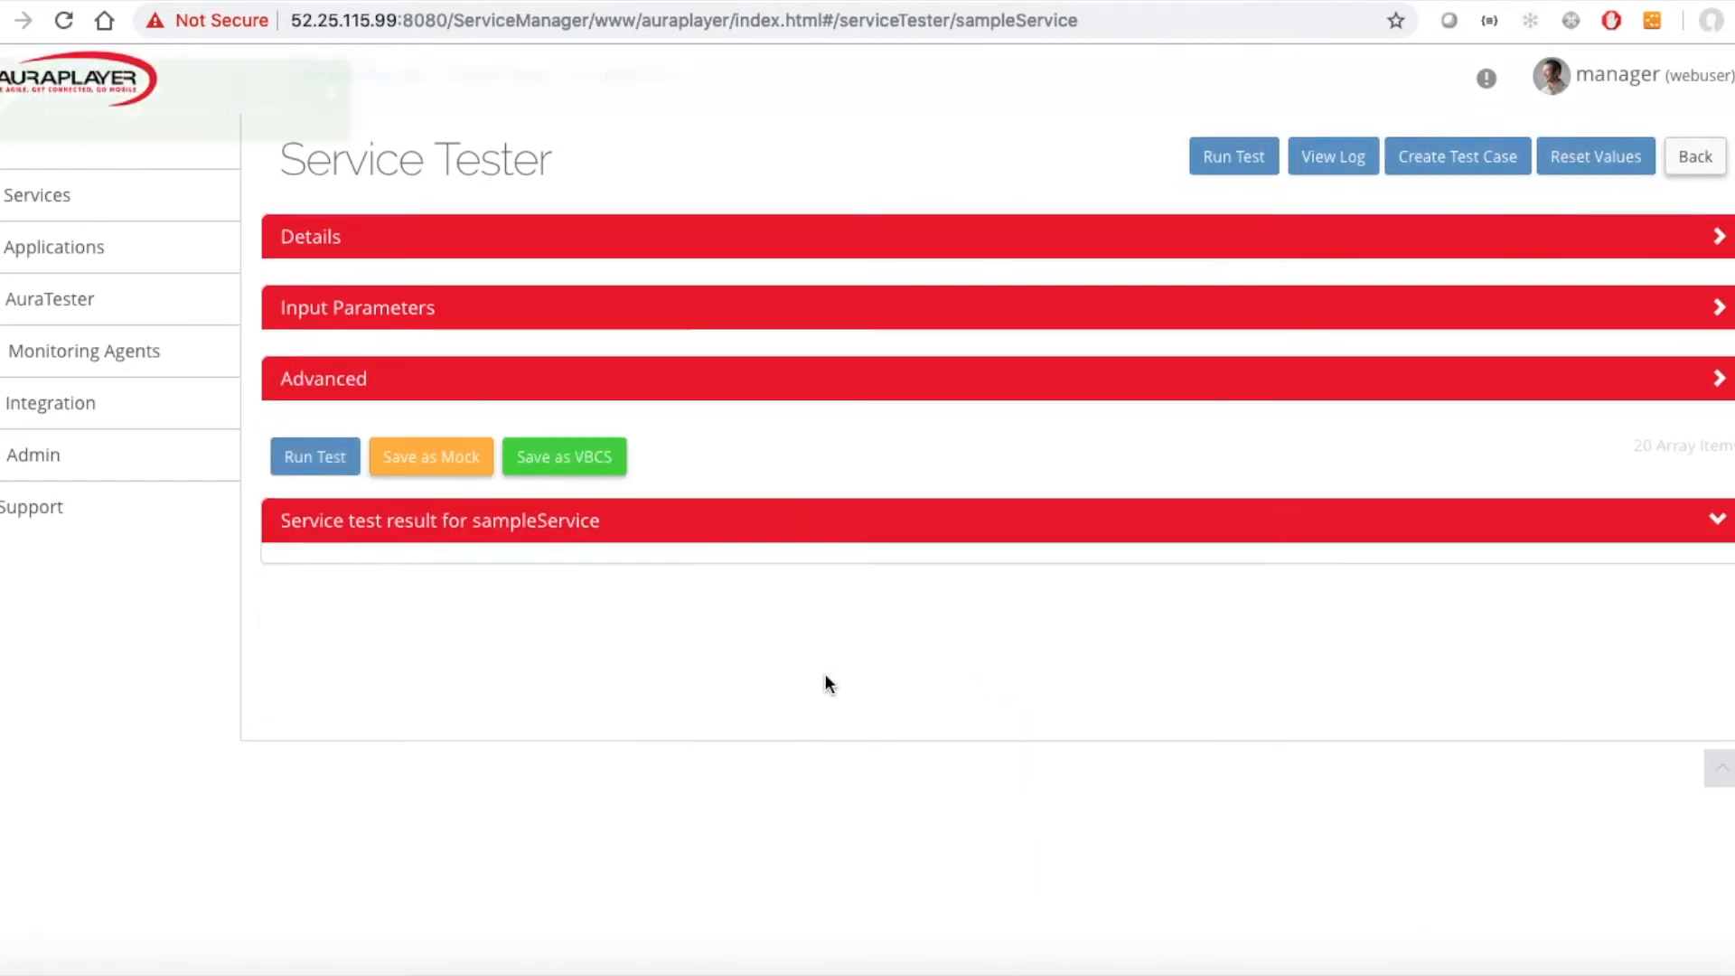
scroll(787, 568, down, 6)
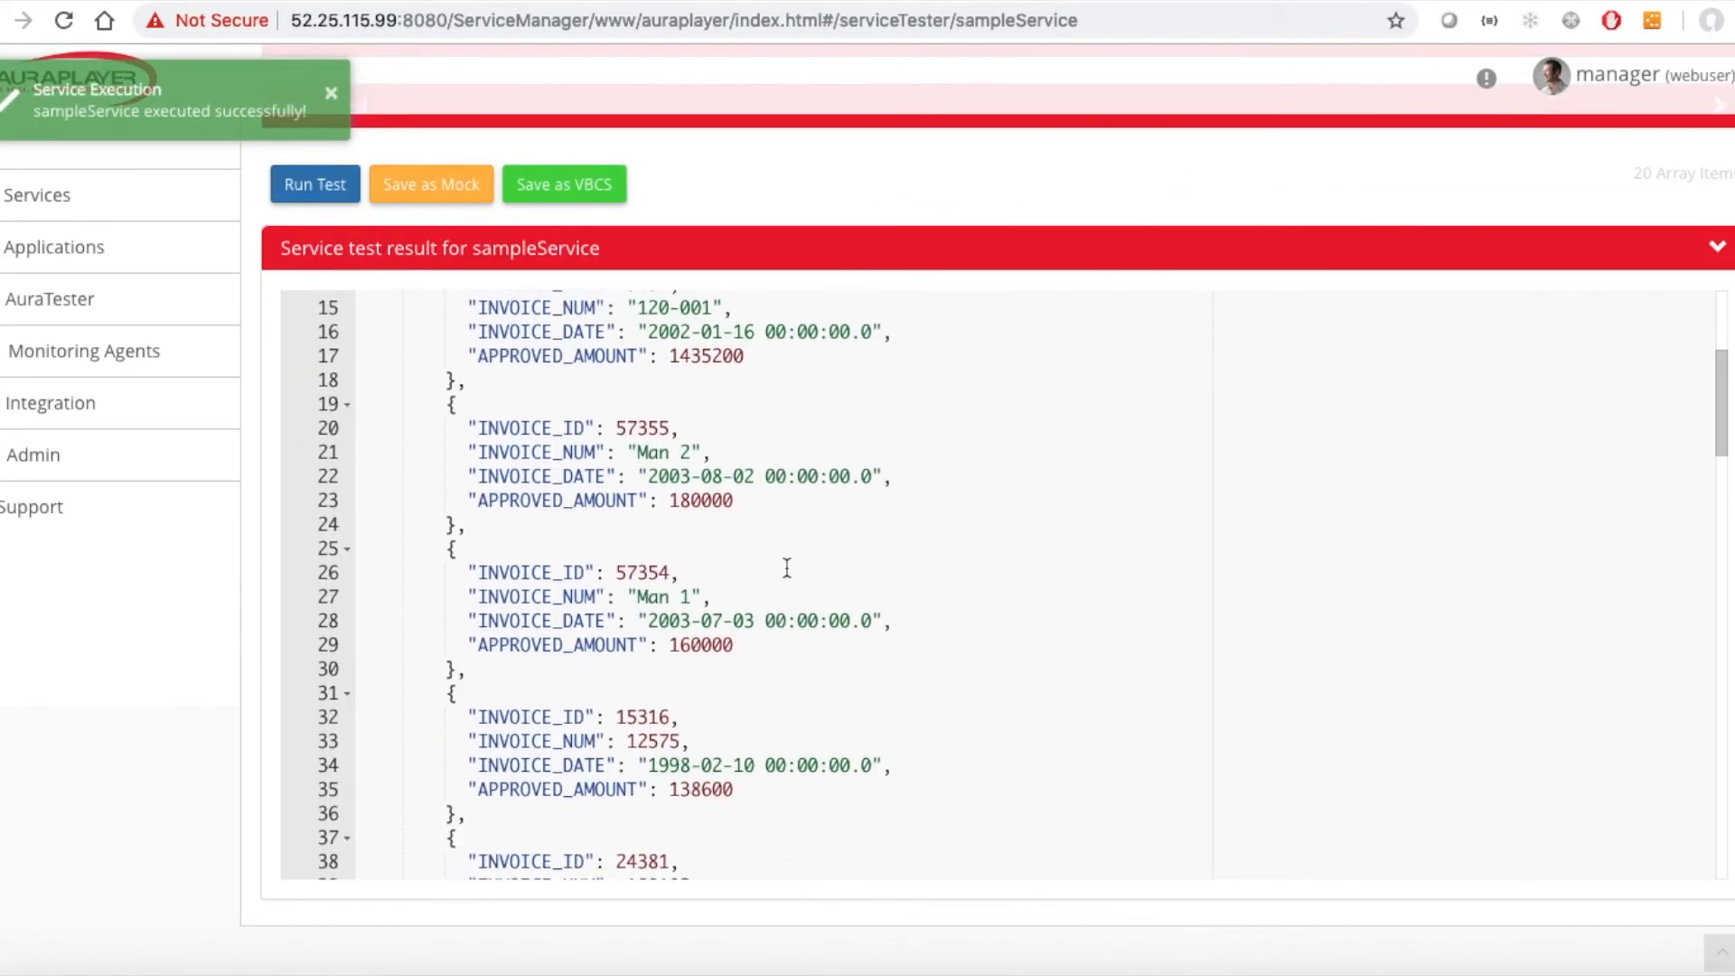
scroll(787, 568, down, 4)
scroll(784, 562, up, 3)
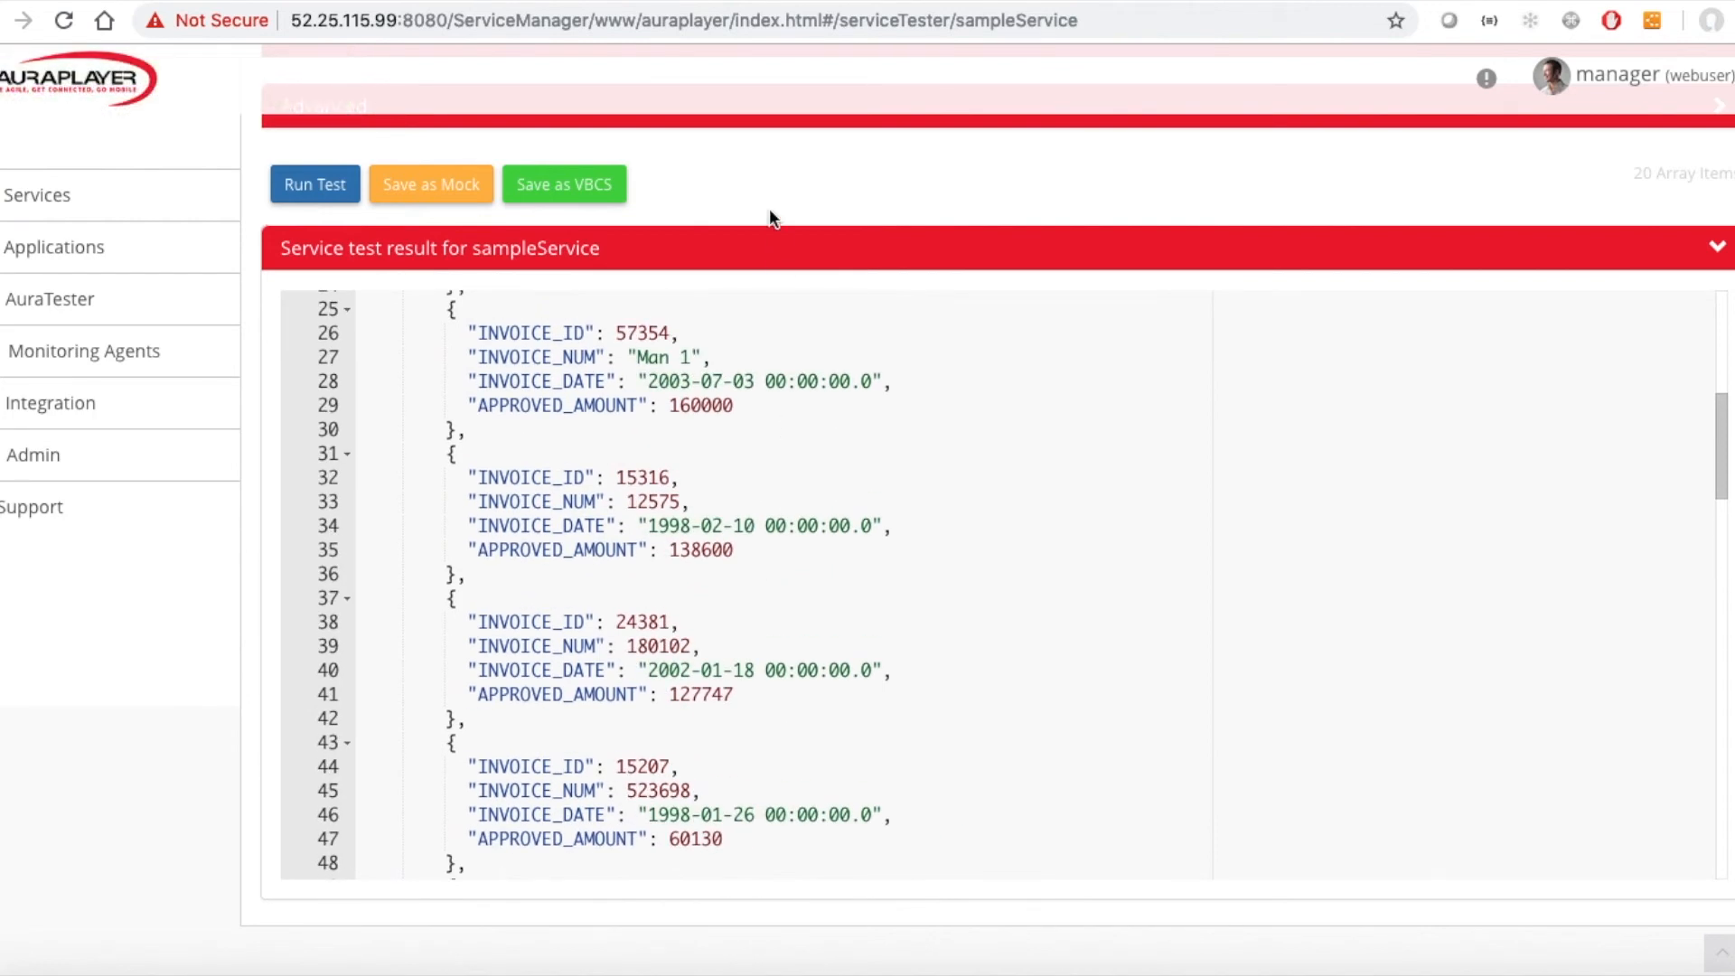
scroll(771, 217, up, 2)
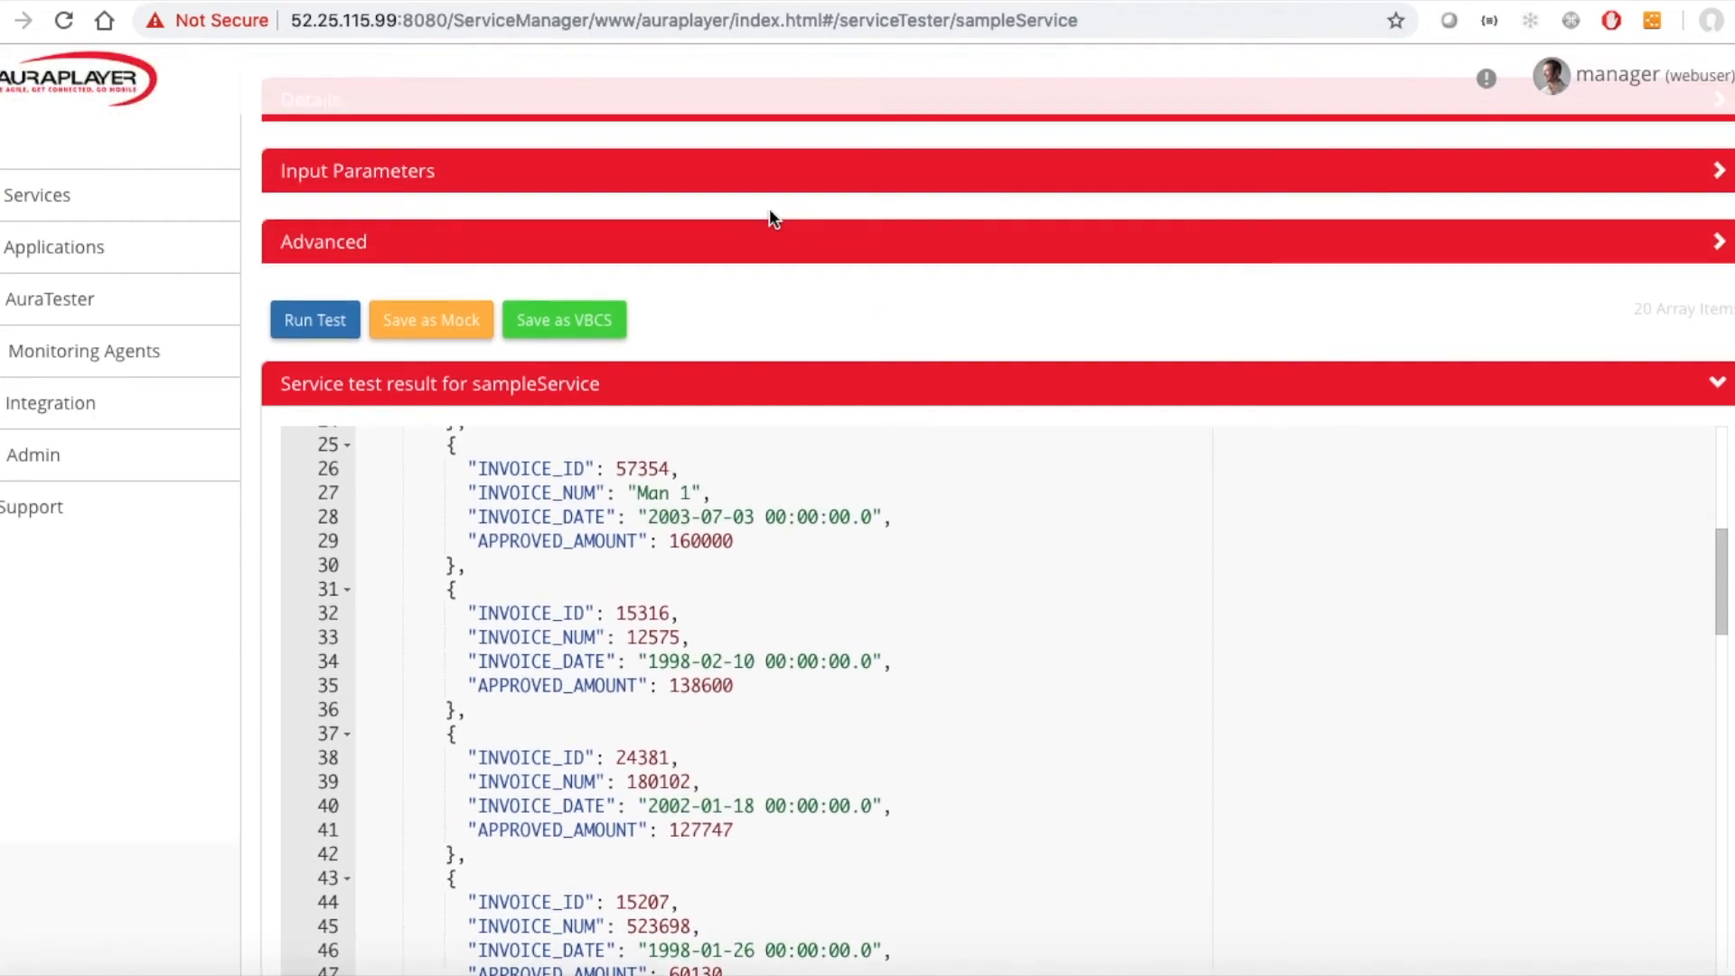
Set the amount input parameter in the tester to 138600, copied from the test results.
double_click(694, 686)
scroll(816, 395, up, 1)
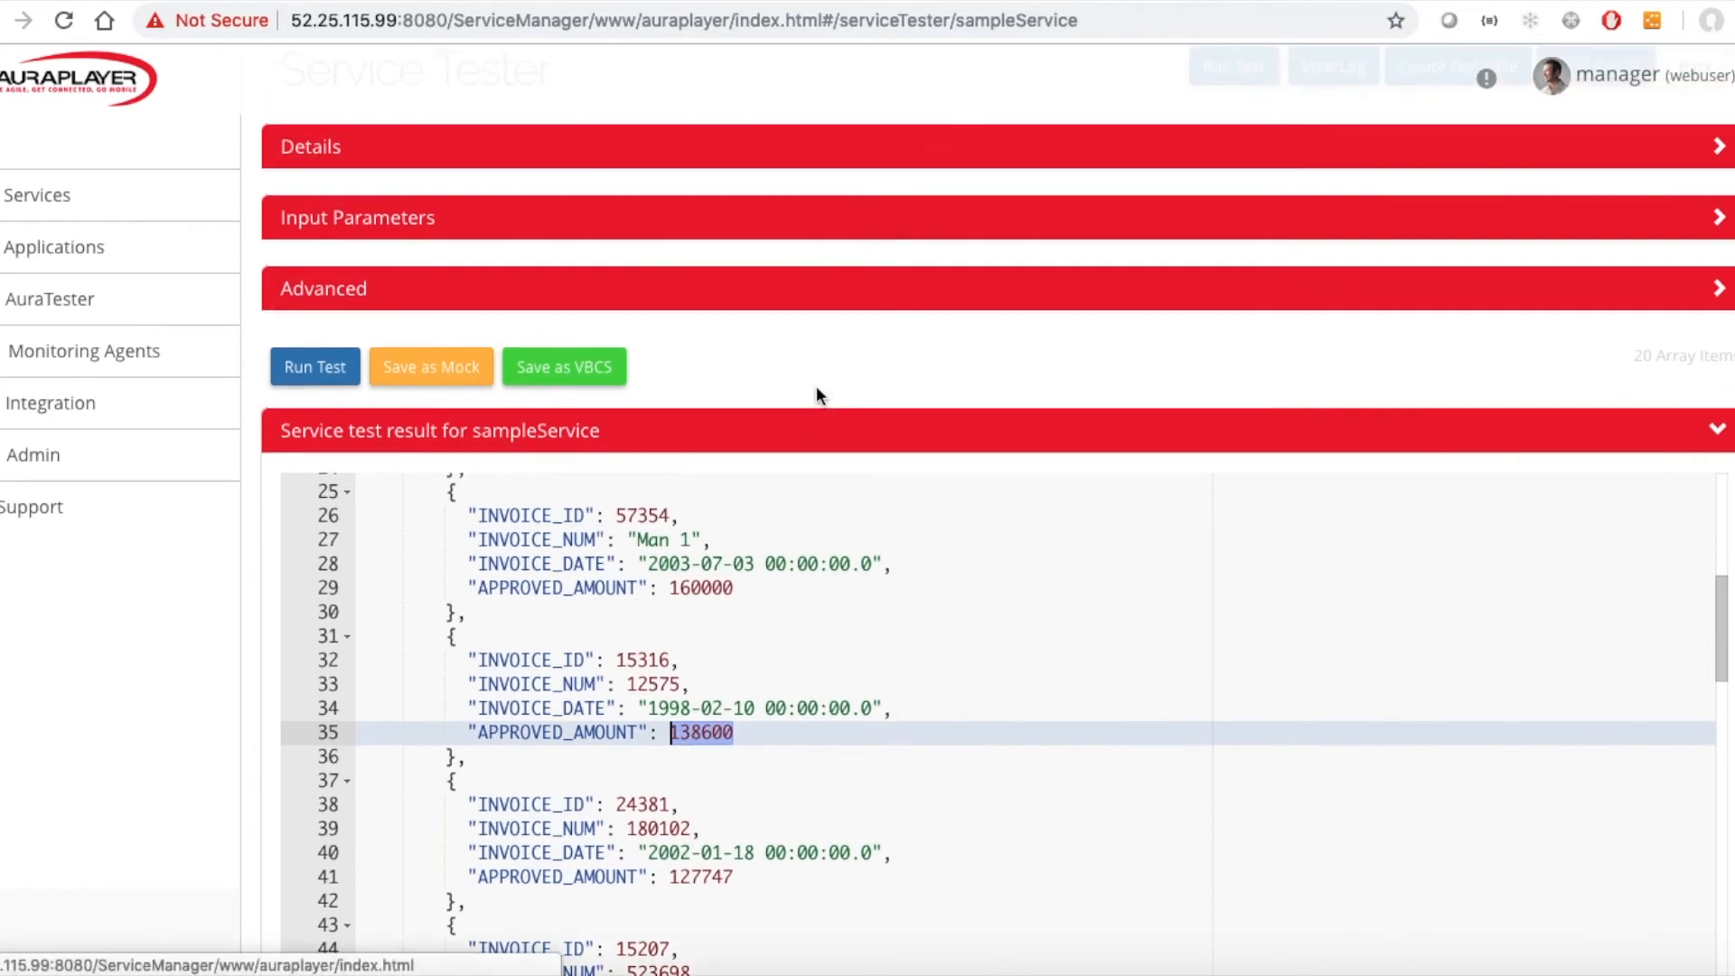
click(902, 224)
double_click(1150, 442)
key(super+v)
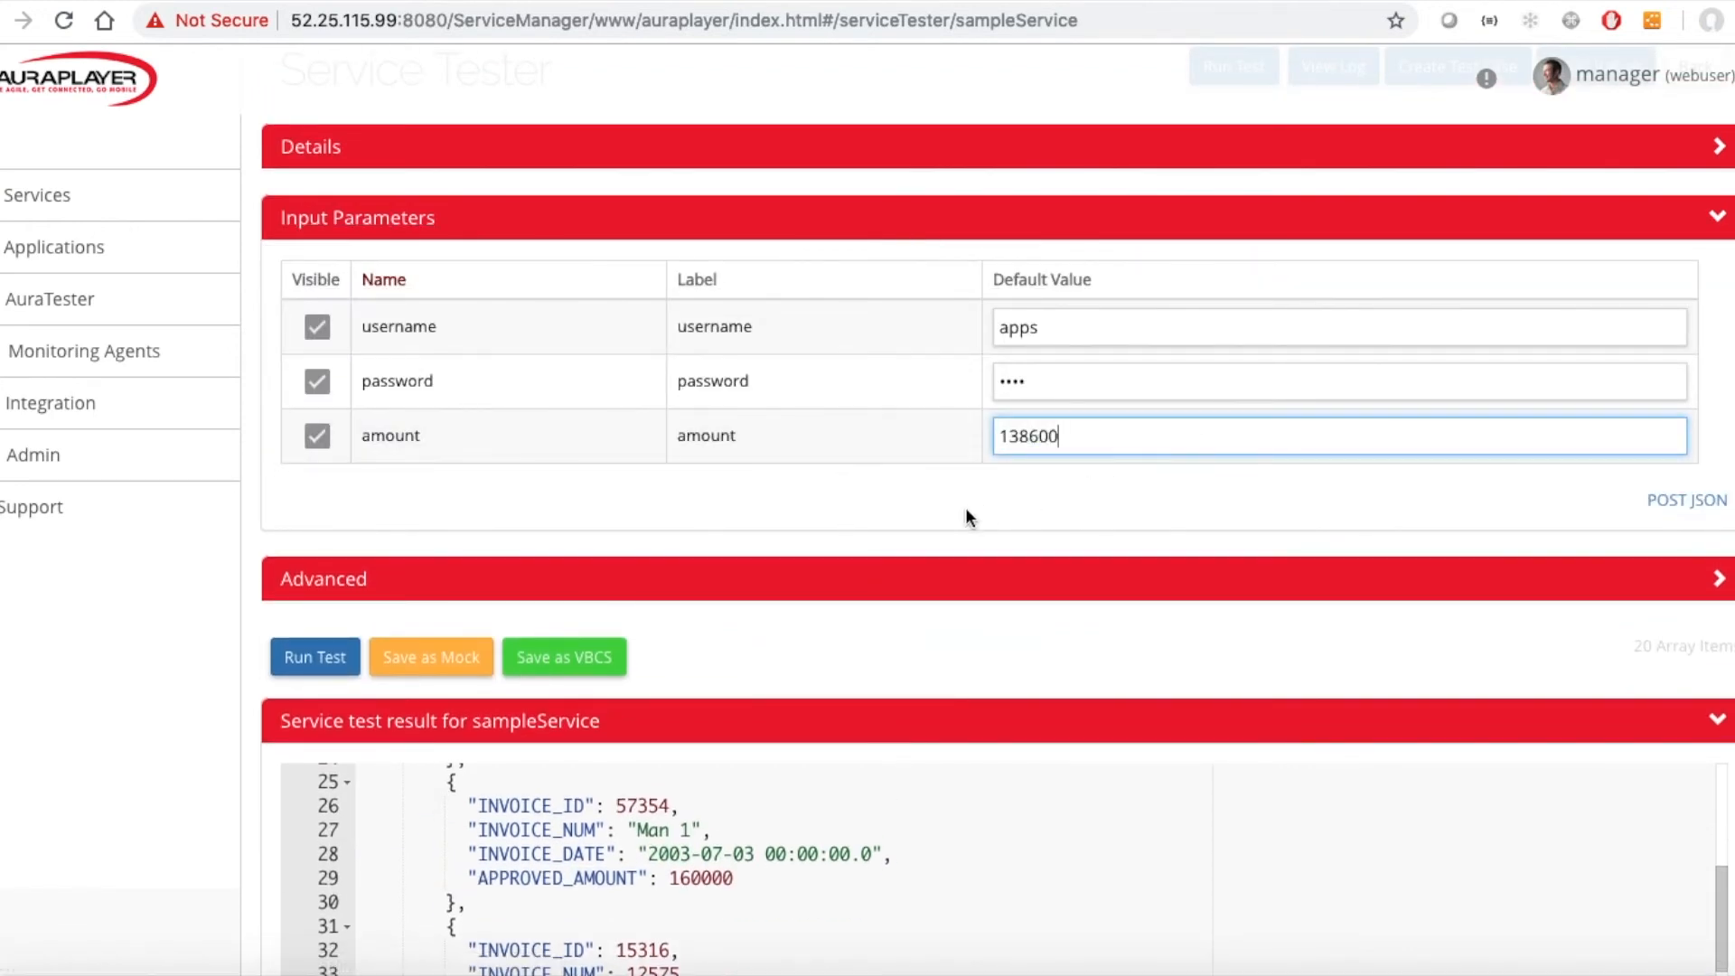
Rerun the test with the new amount and scroll through the filtered invoice results.
click(315, 656)
scroll(529, 621, down, 5)
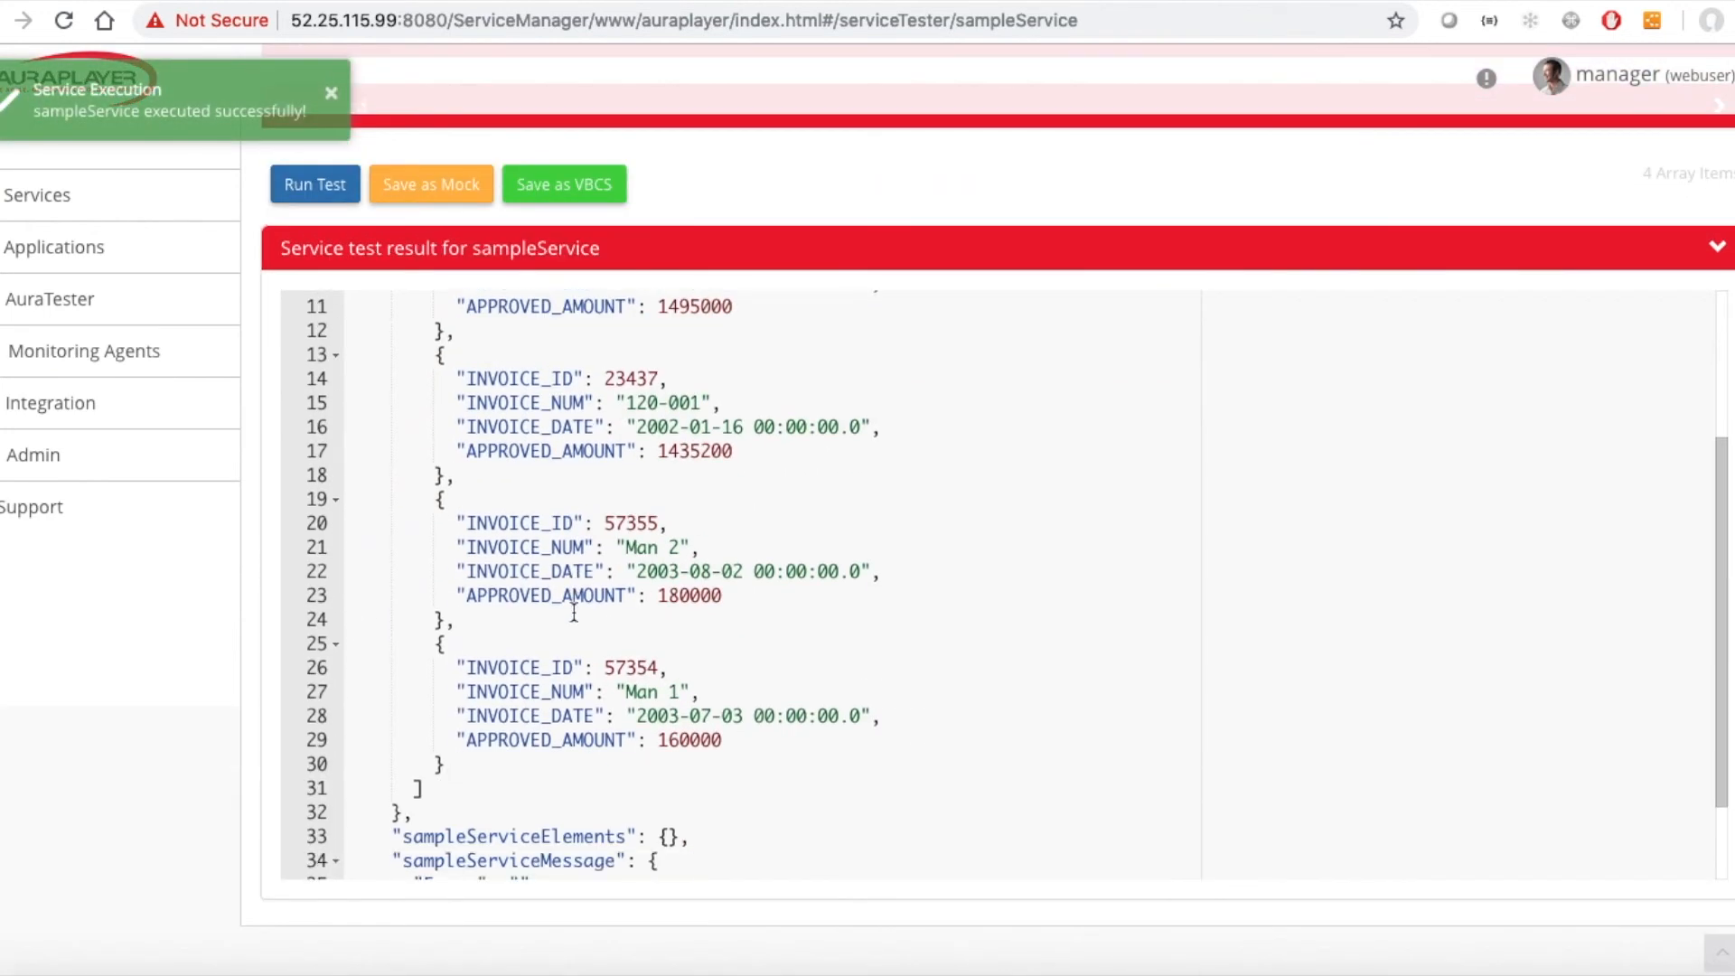
scroll(560, 614, up, 5)
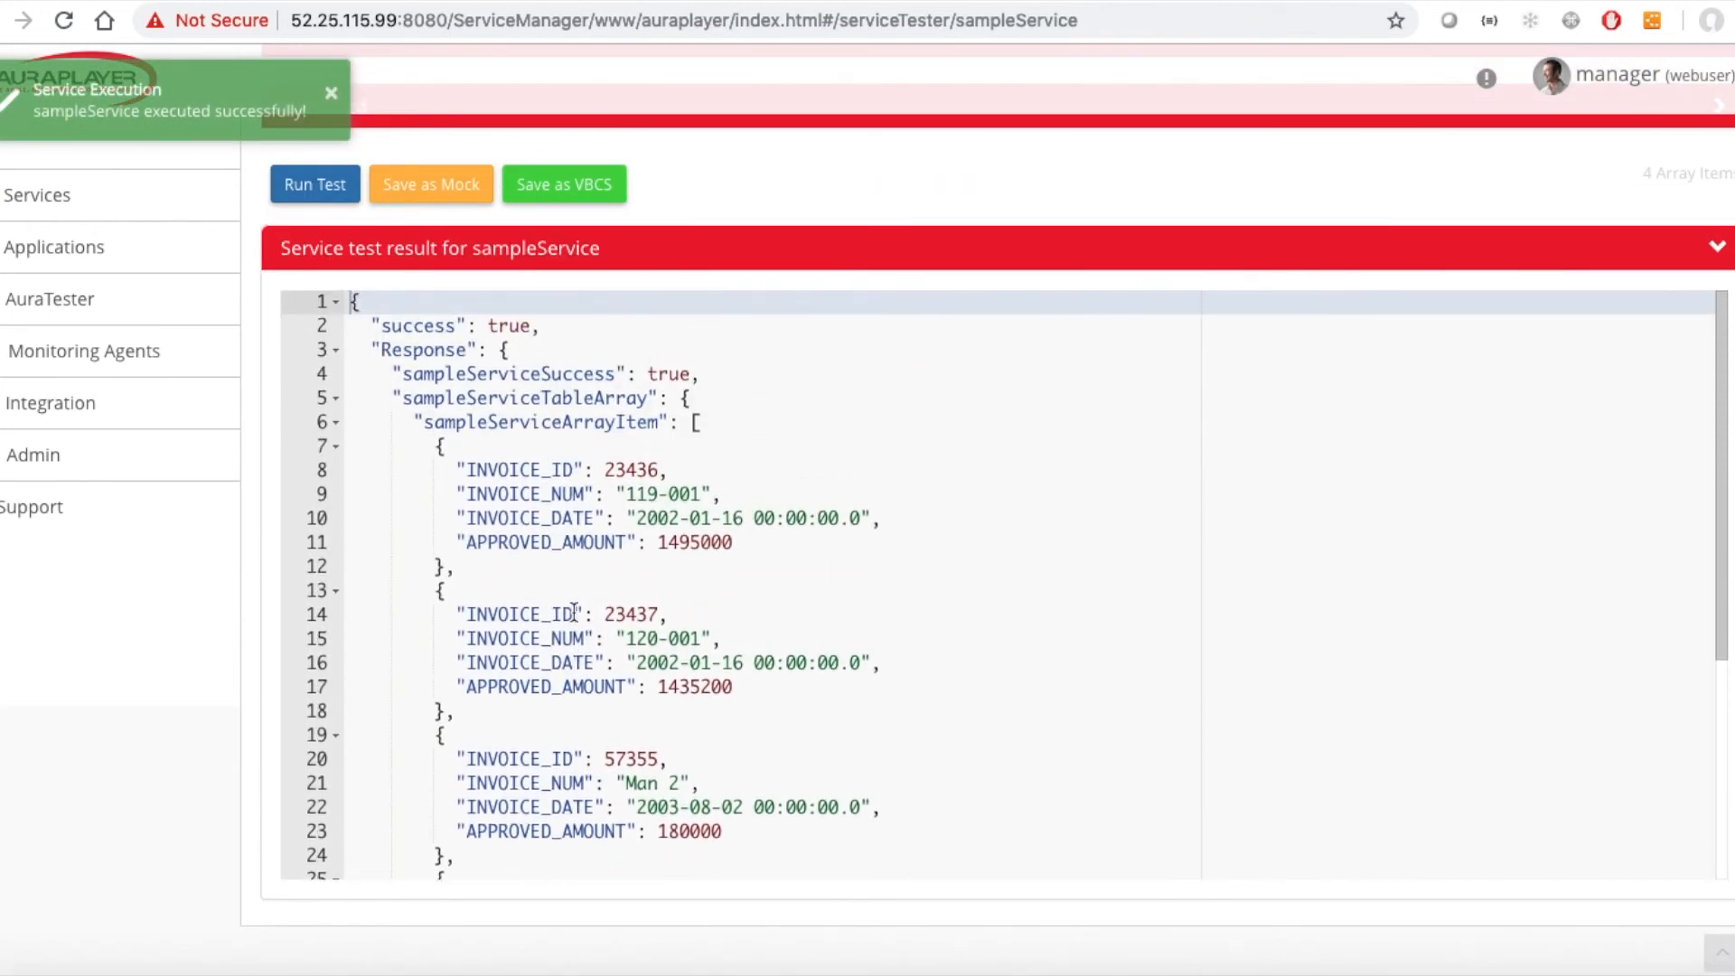
scroll(574, 612, down, 5)
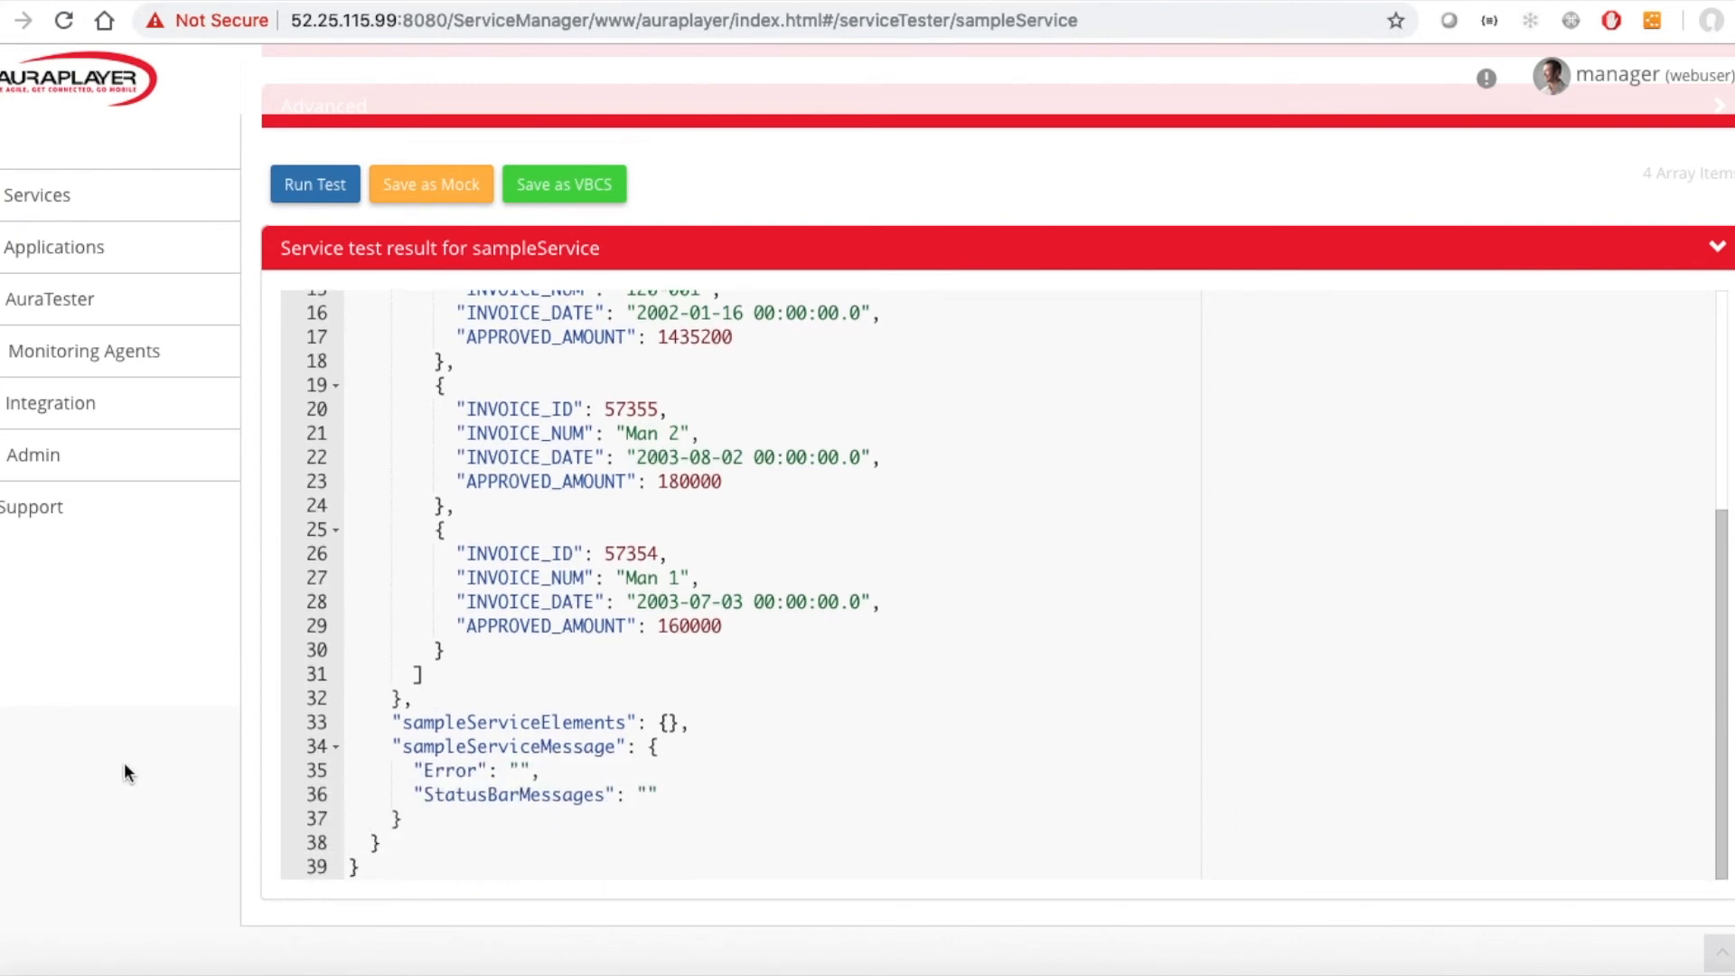
scroll(587, 597, up, 5)
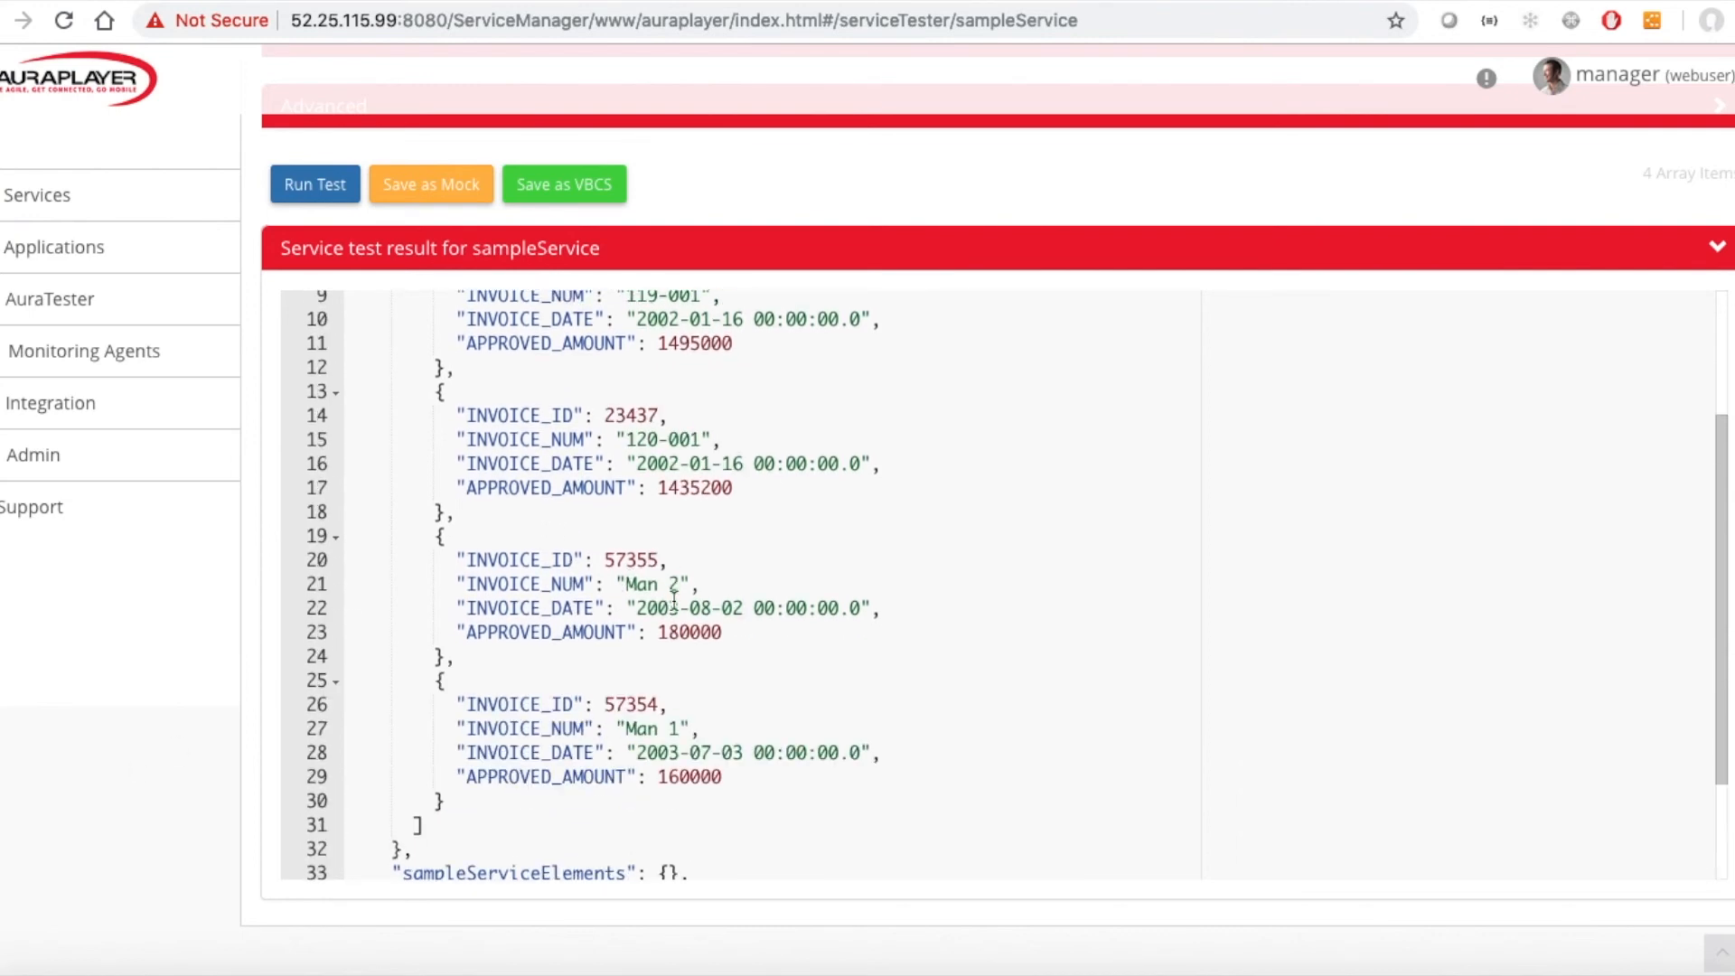
scroll(263, 703, up, 2)
scroll(264, 703, up, 2)
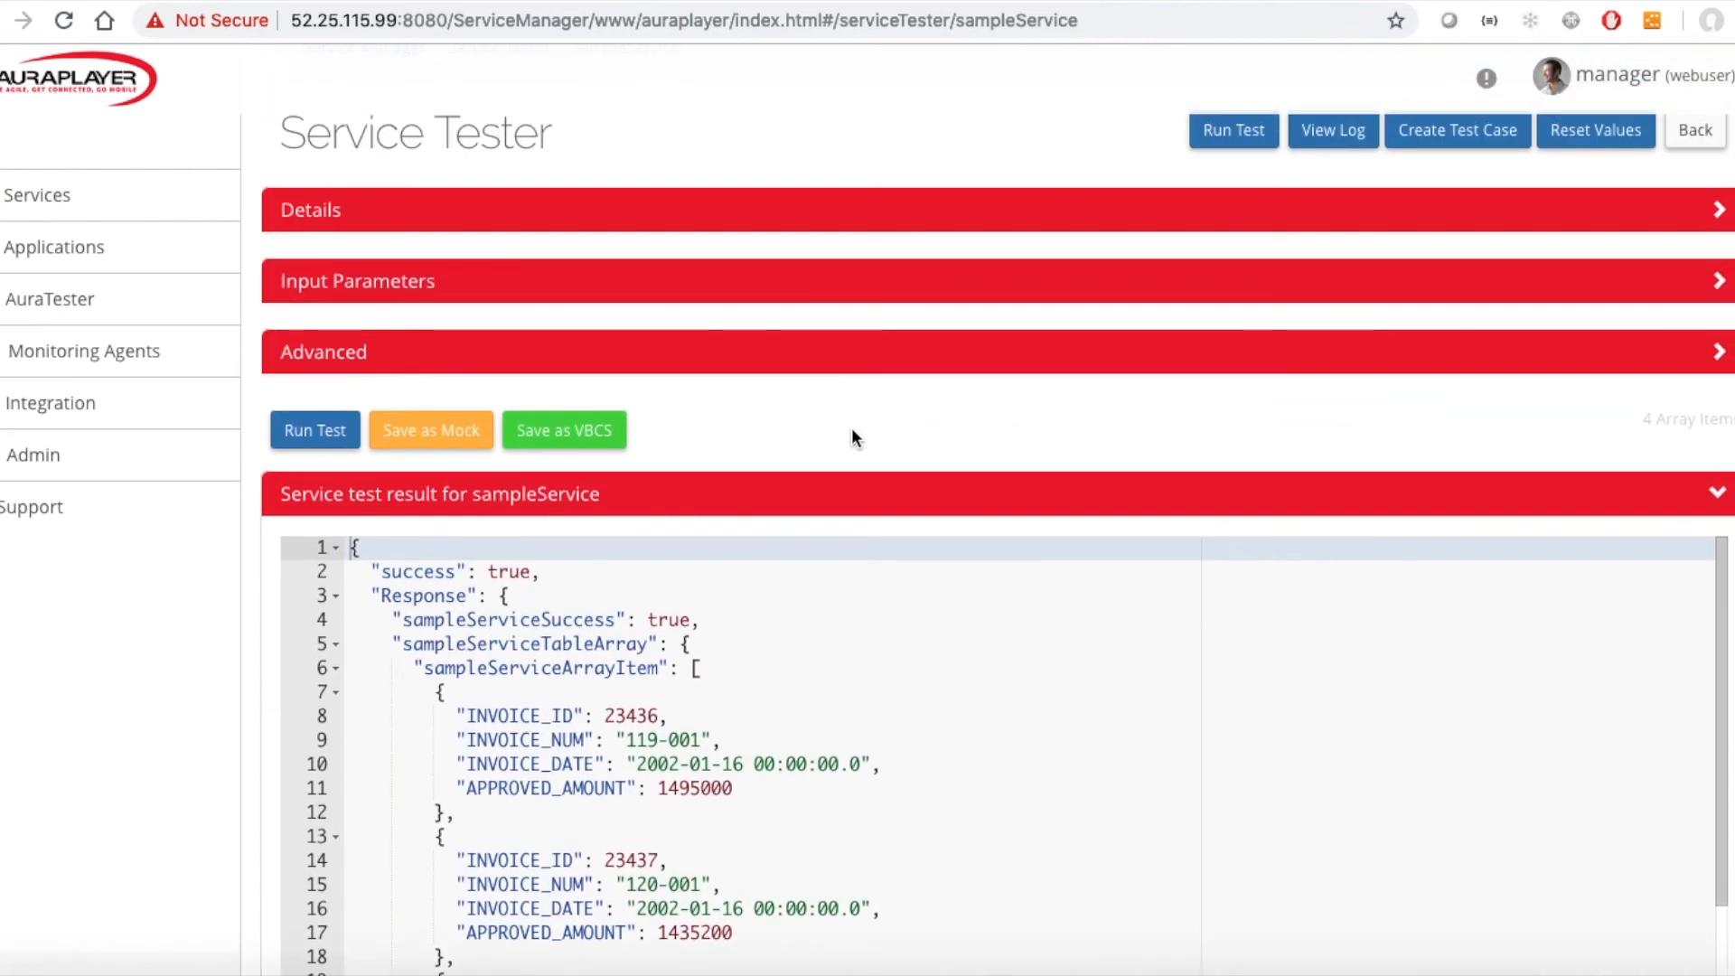
Return to the service details page and expand its input parameters section.
click(1695, 130)
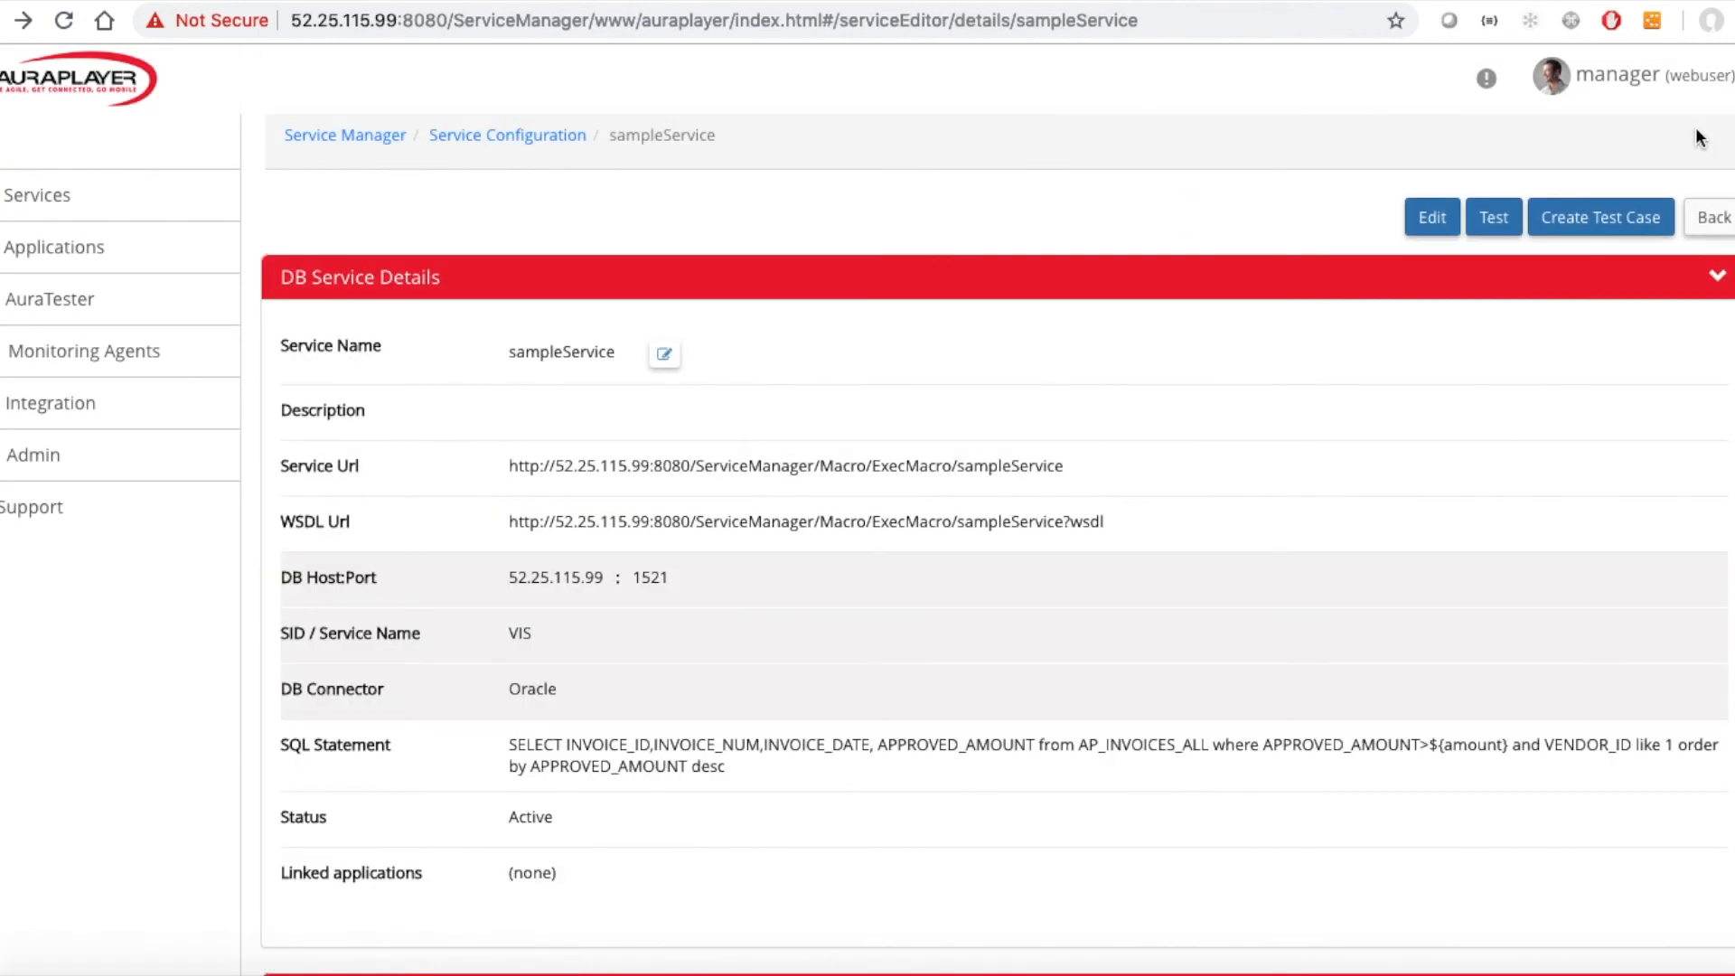
scroll(743, 734, down, 4)
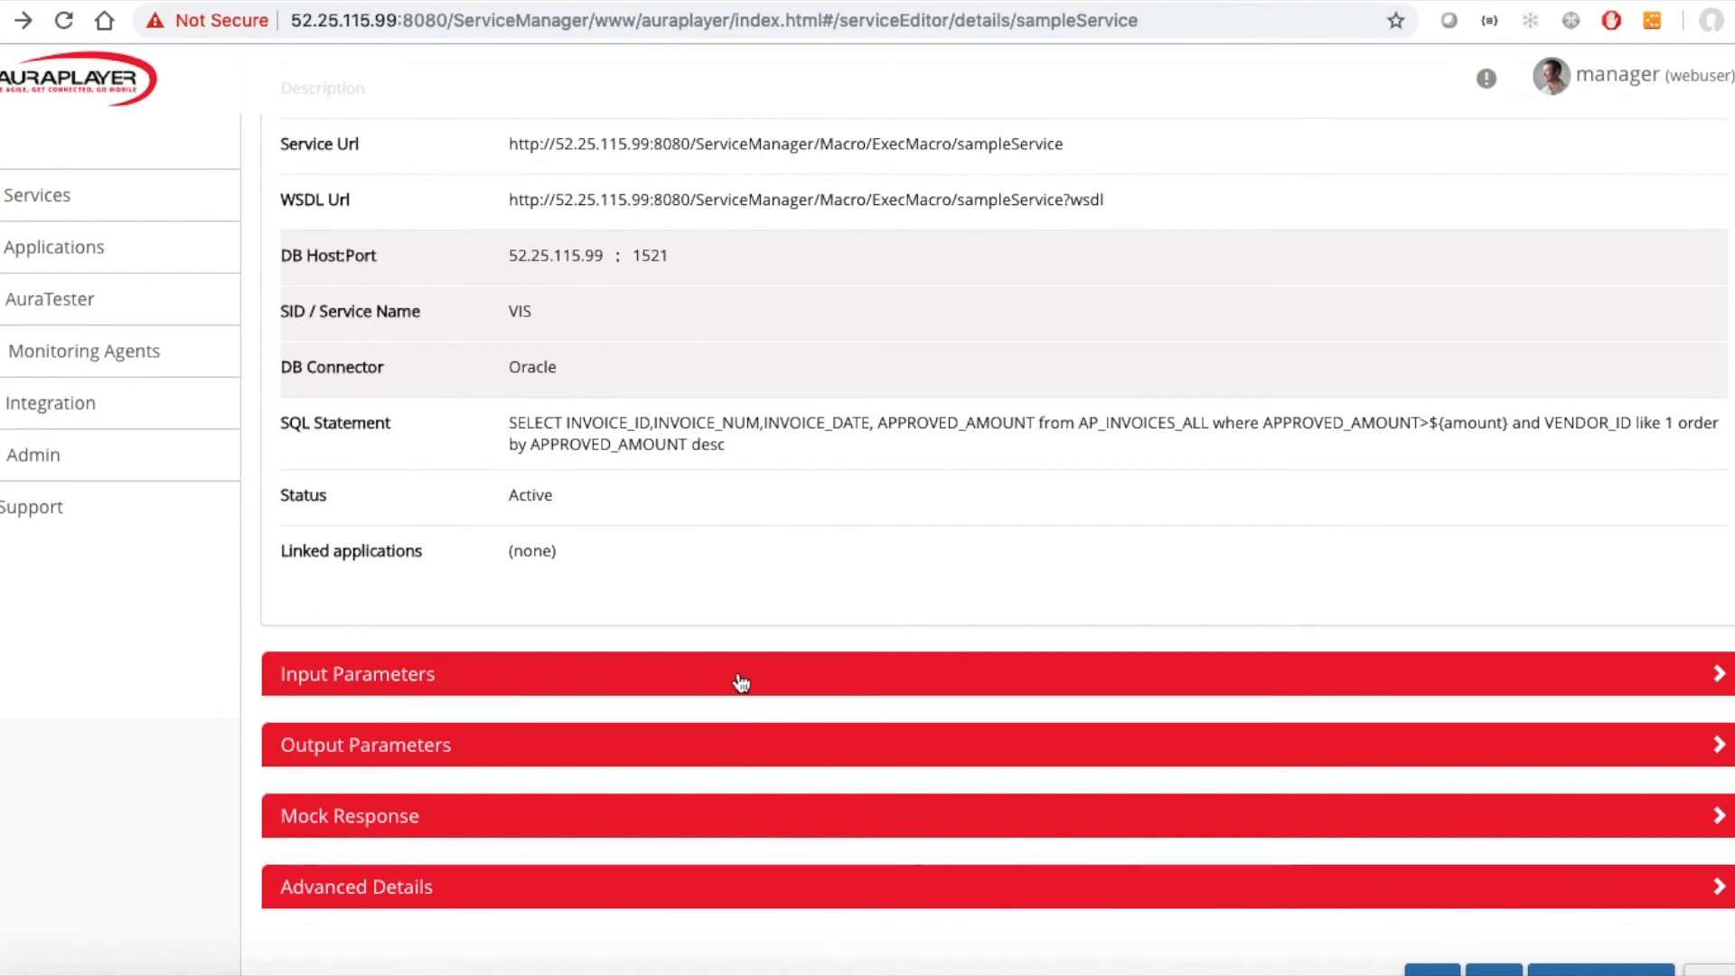
click(741, 682)
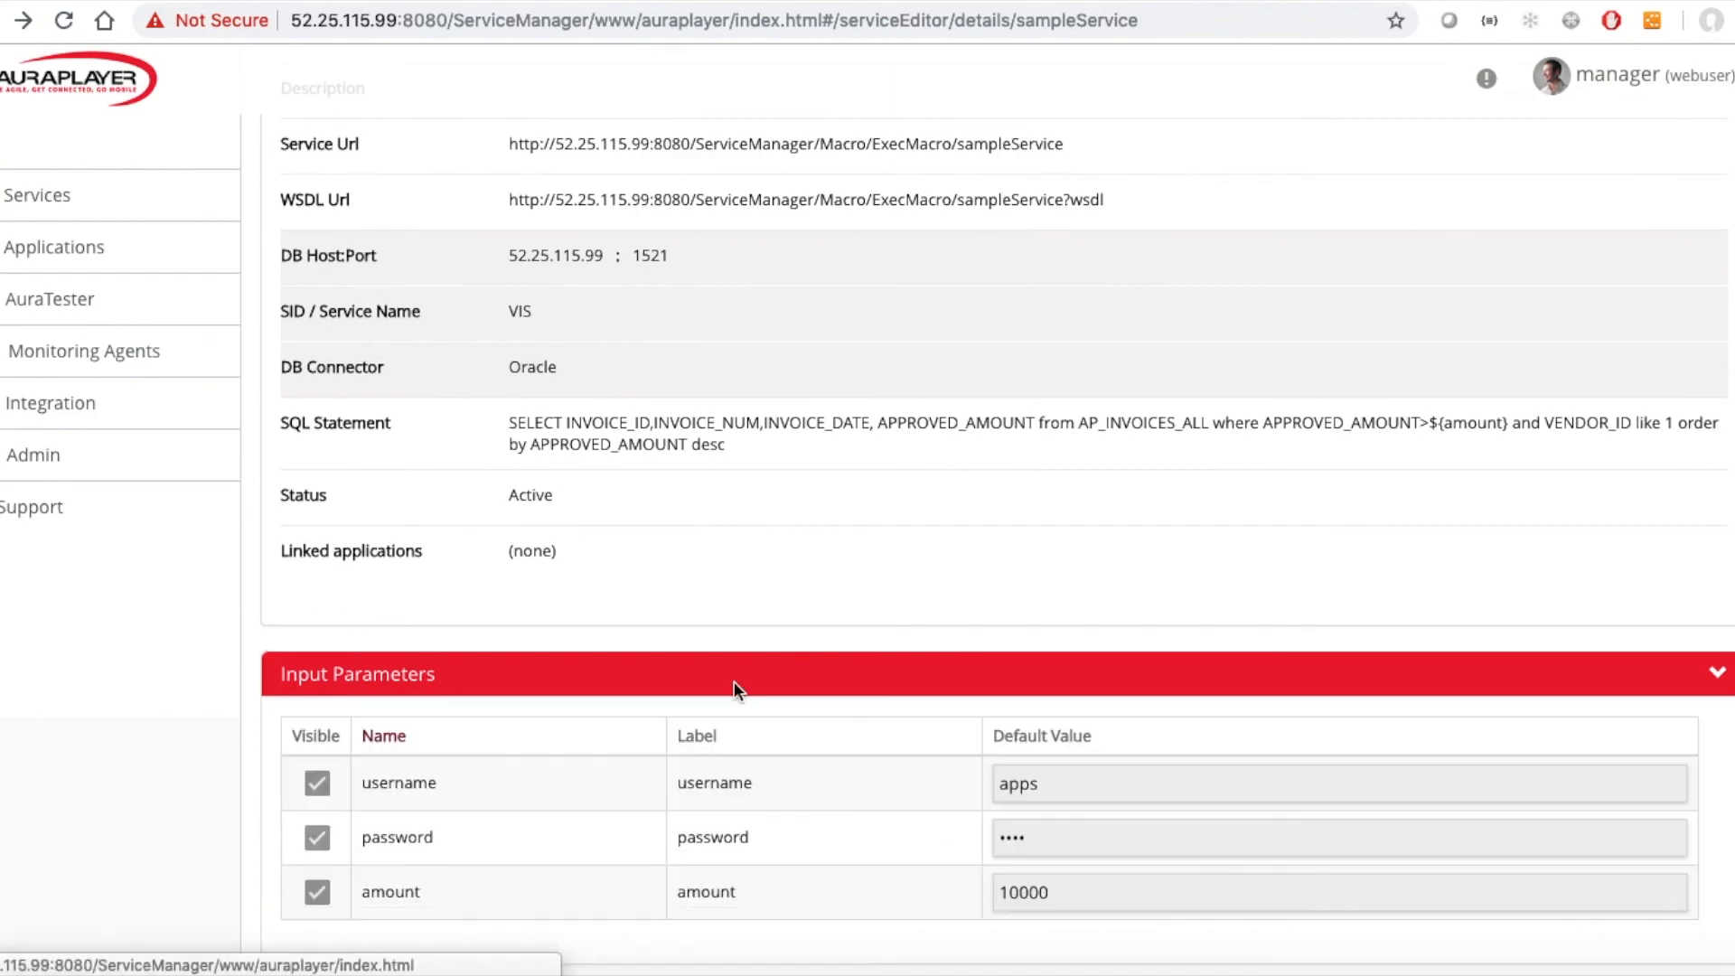
scroll(723, 504, up, 2)
scroll(725, 488, up, 3)
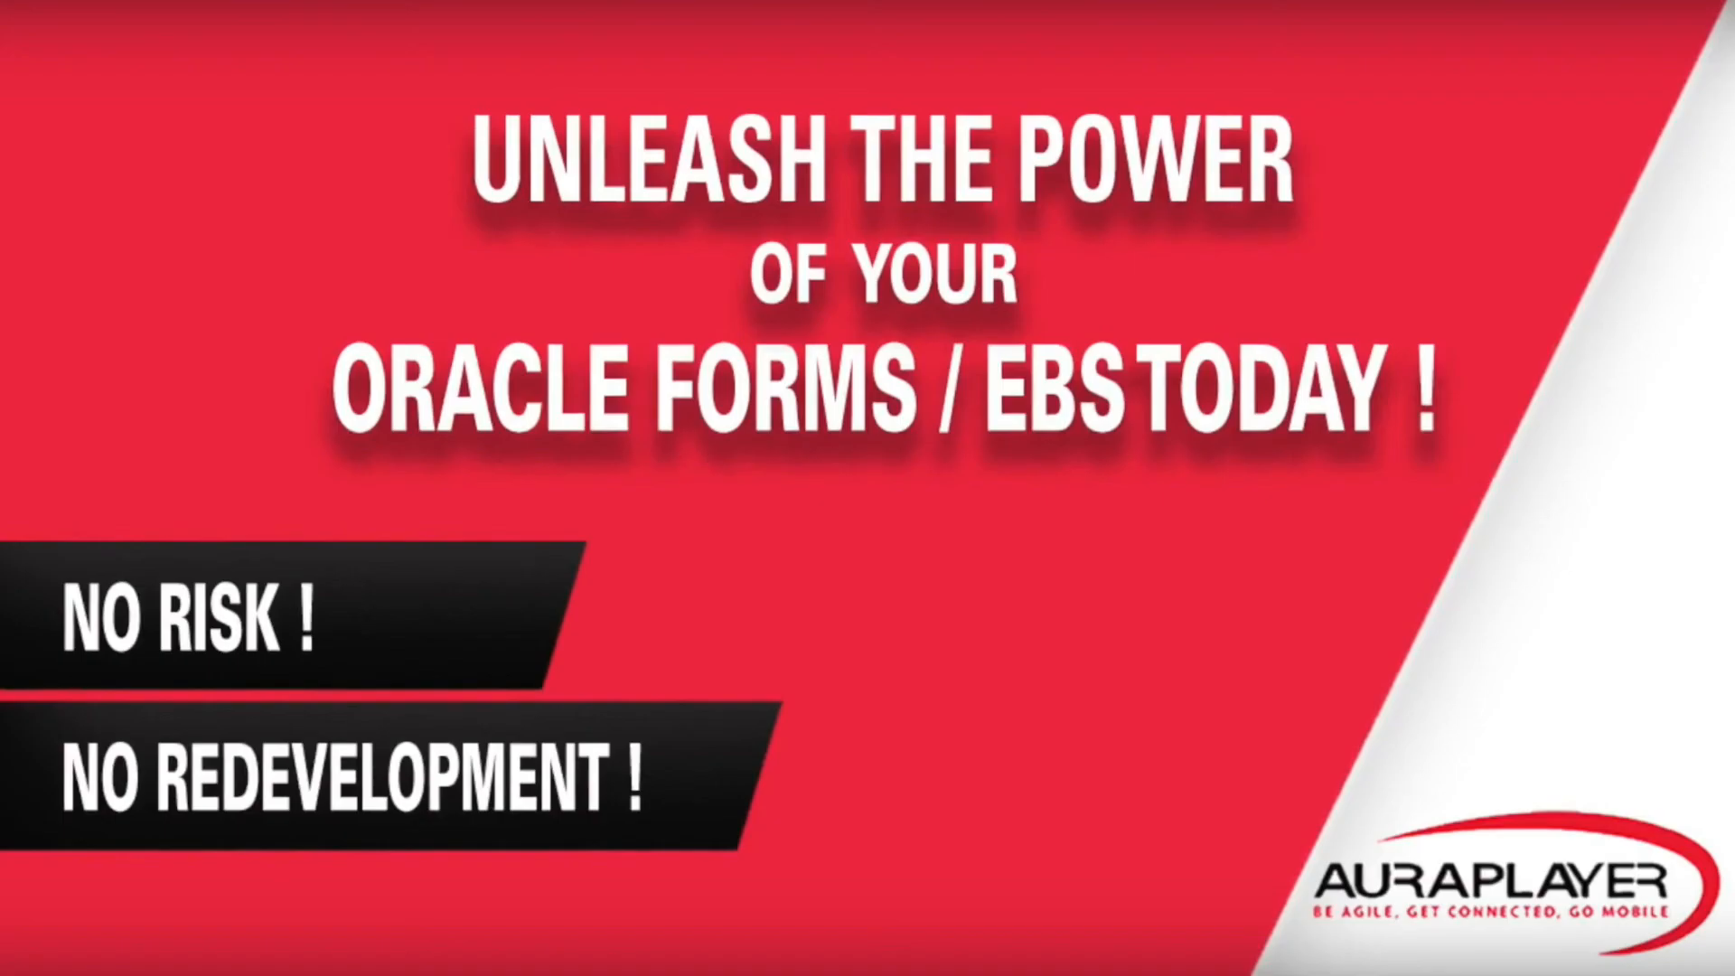